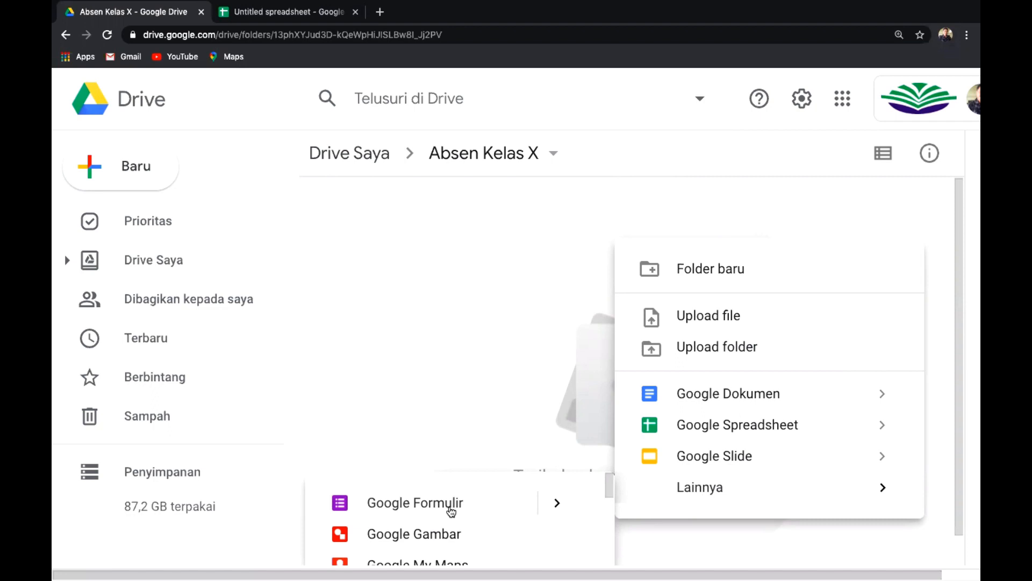
Create a new Google Form in the Absen Kelas X folder.
left_click(451, 511)
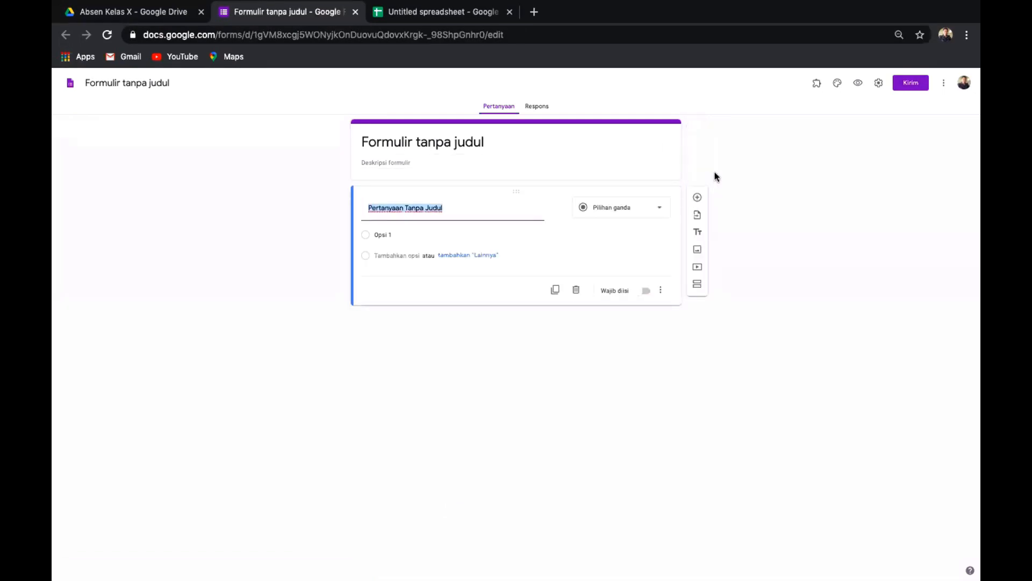
scroll(714, 177, "up", 5)
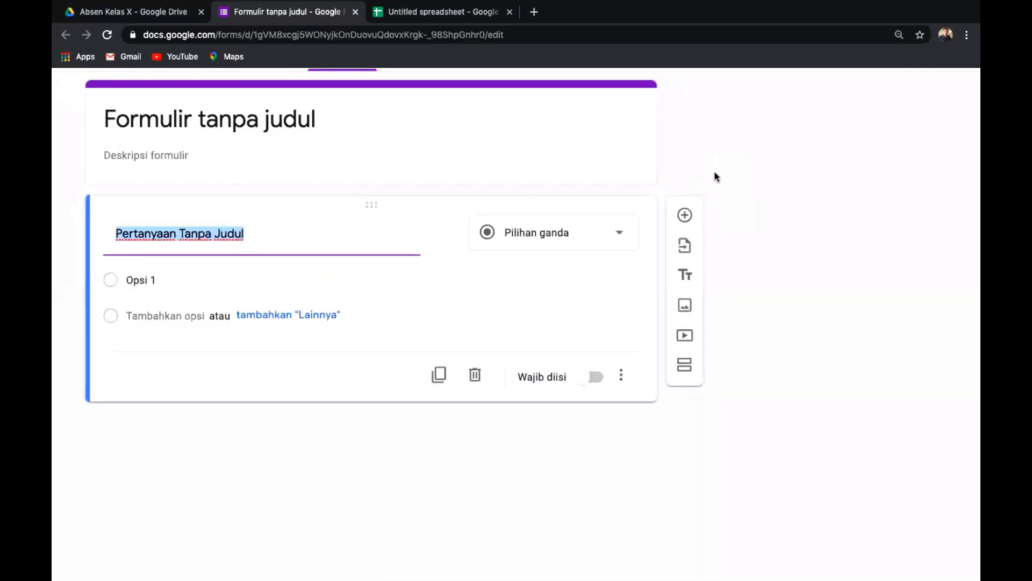
left_click(321, 124)
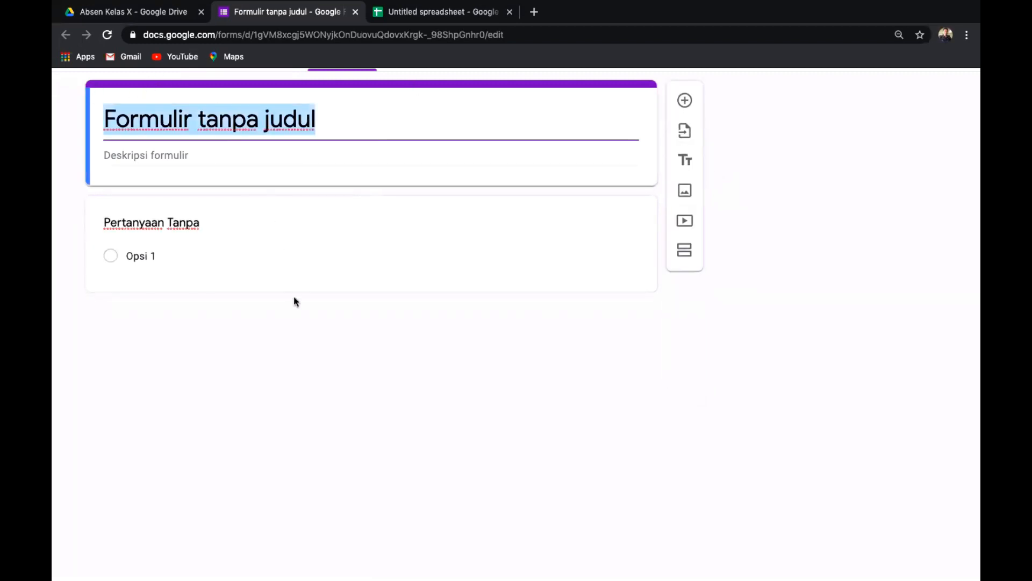
key("super+minus")
key("super+minus")
key("super+minus")
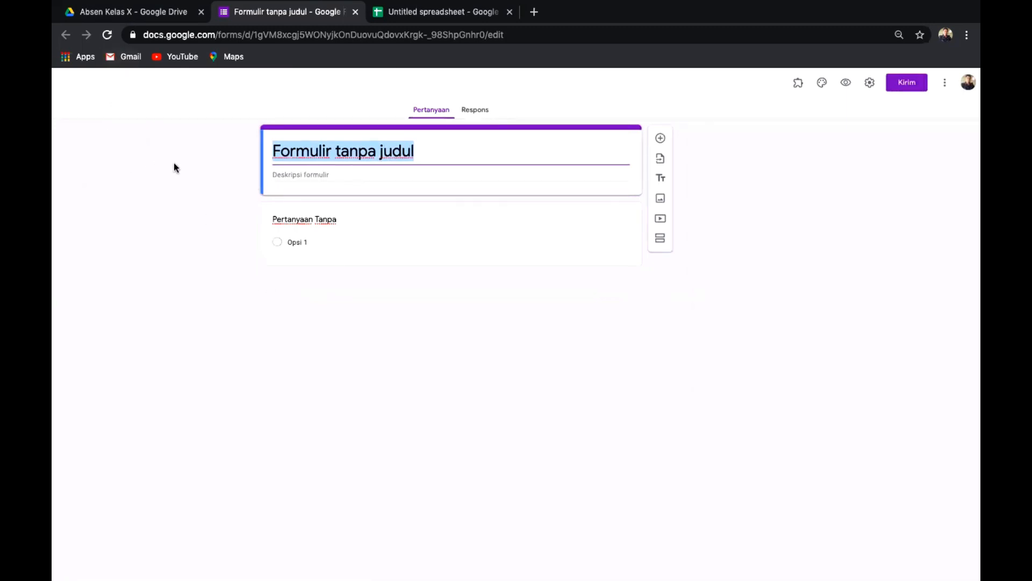
key("super+minus")
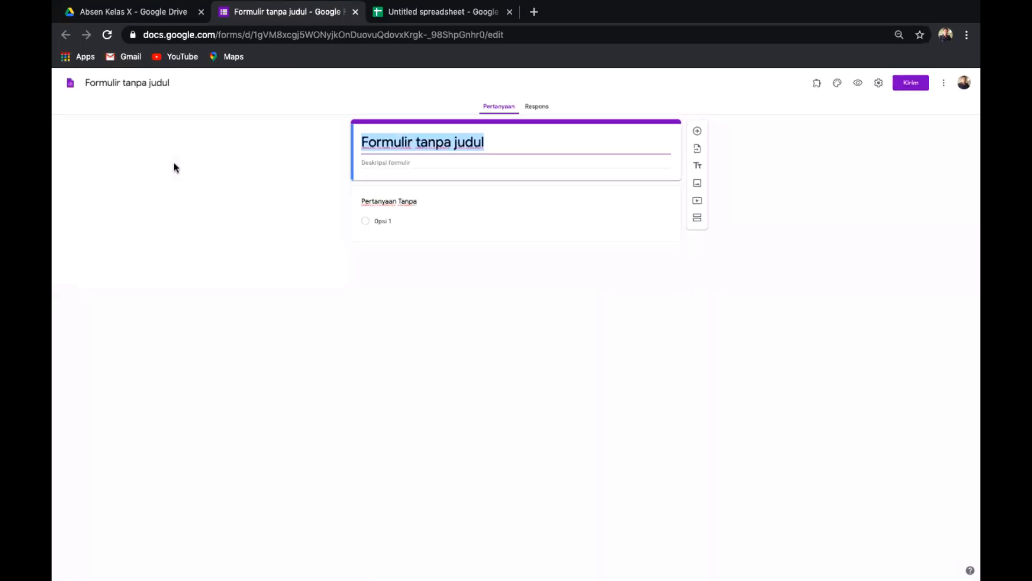
Rename the form file as Absen Kelas X AKL 1.
left_click(149, 86)
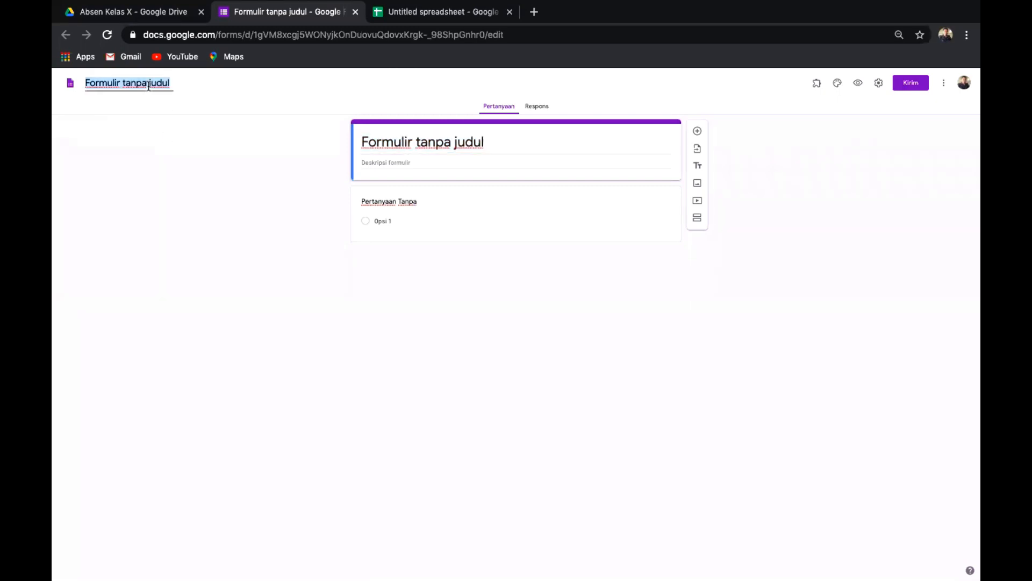
type("F.")
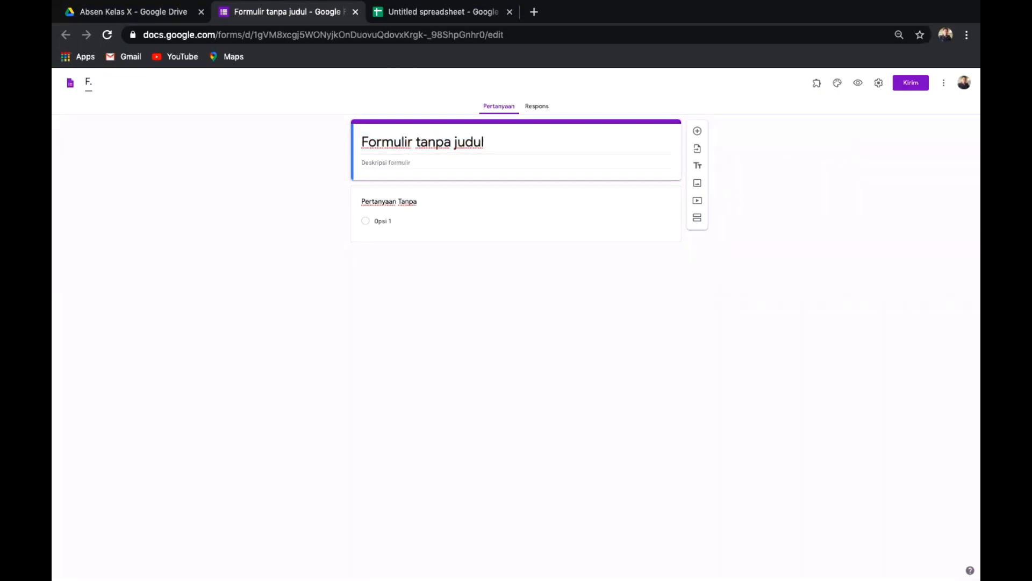
key("BackSpace")
key("BackSpace")
type("K")
type("elas ")
type("X")
type(" AKL")
type("A")
type("bsen")
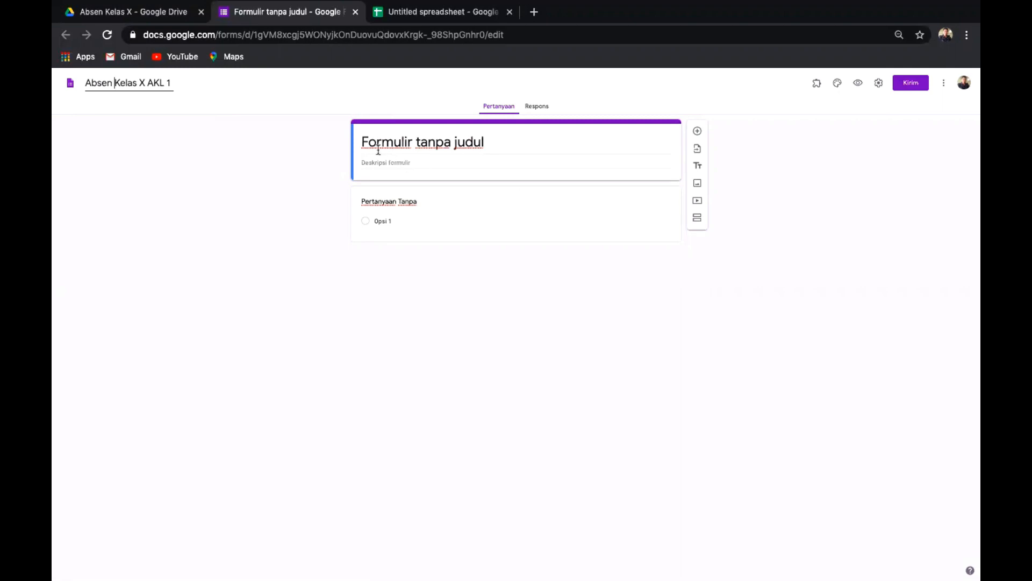
Set the form's heading above the questions to Absen Kelas X AKL 1.
scroll(505, 142, "up", 5)
scroll(505, 142, "down", 2)
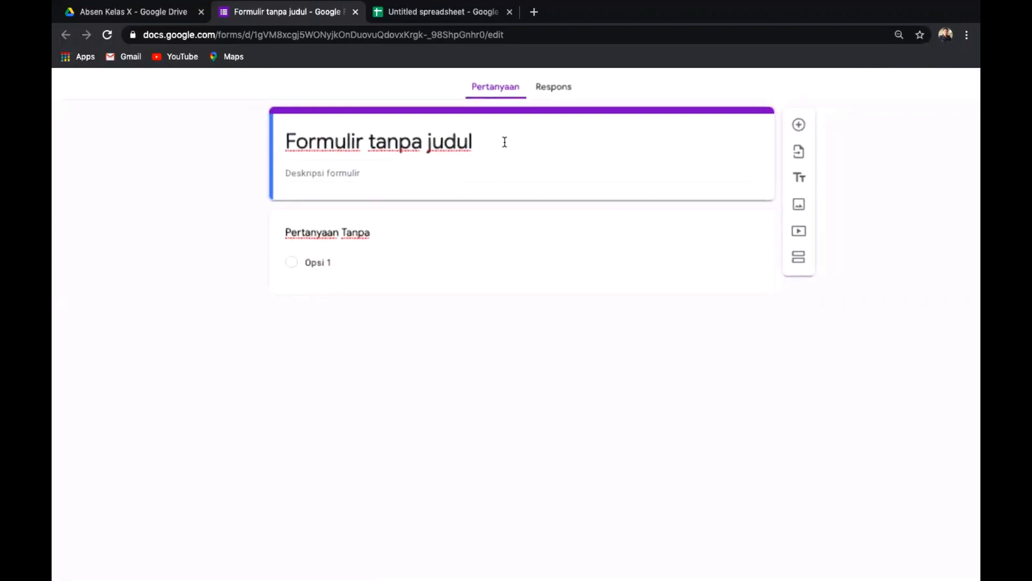
triple_click(289, 141)
type("Absen Kelas X AKL 1")
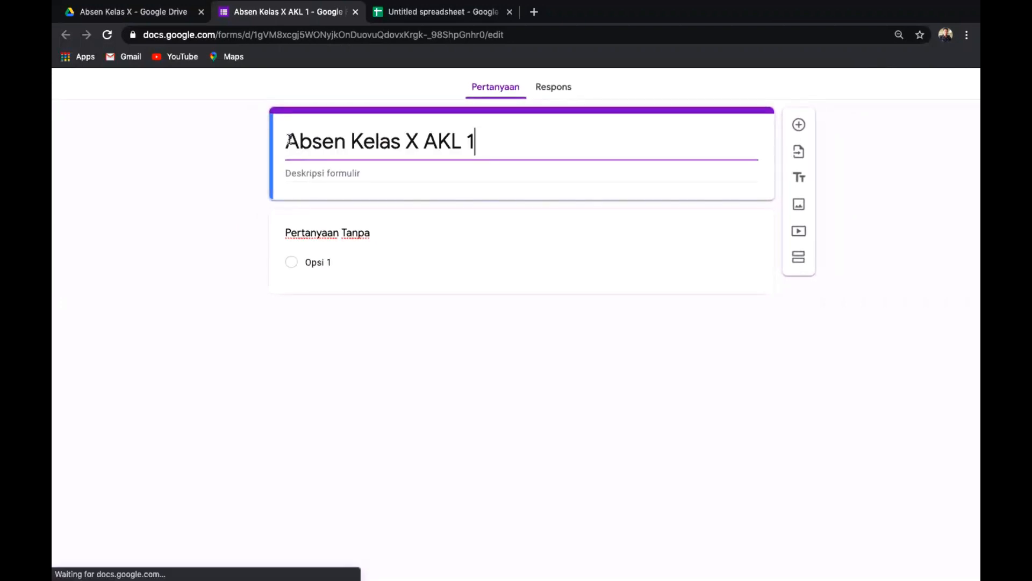
Turn the untitled placeholder question into a required short-answer question titled Nama.
scroll(289, 141, "down", 3)
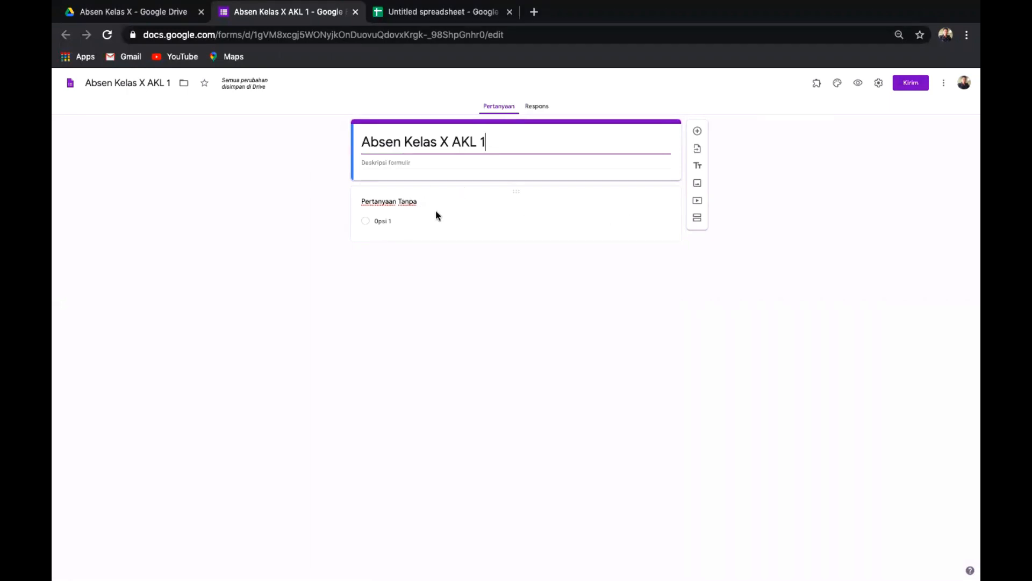
key("super+plus")
key("super+plus")
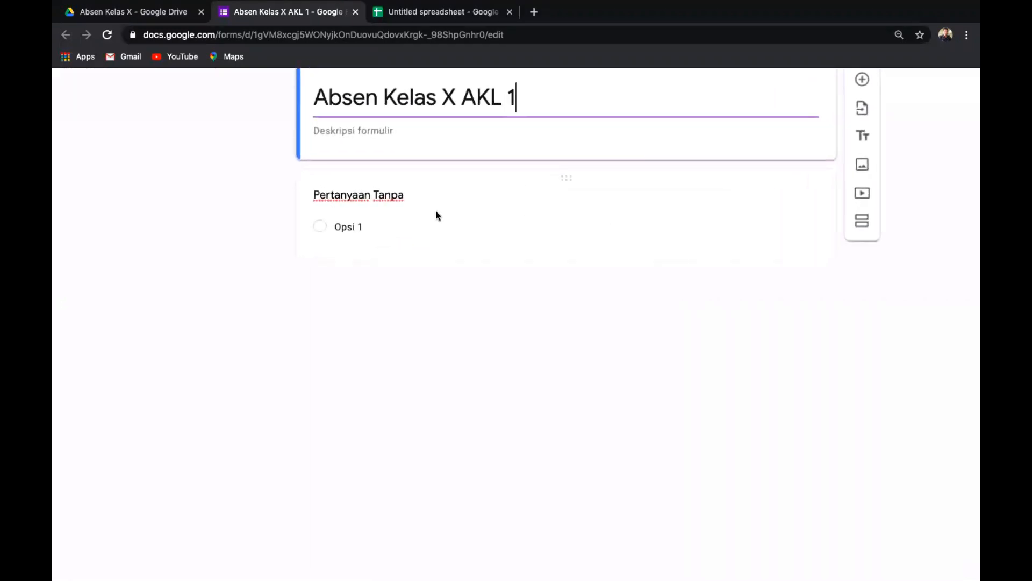
left_click(382, 194)
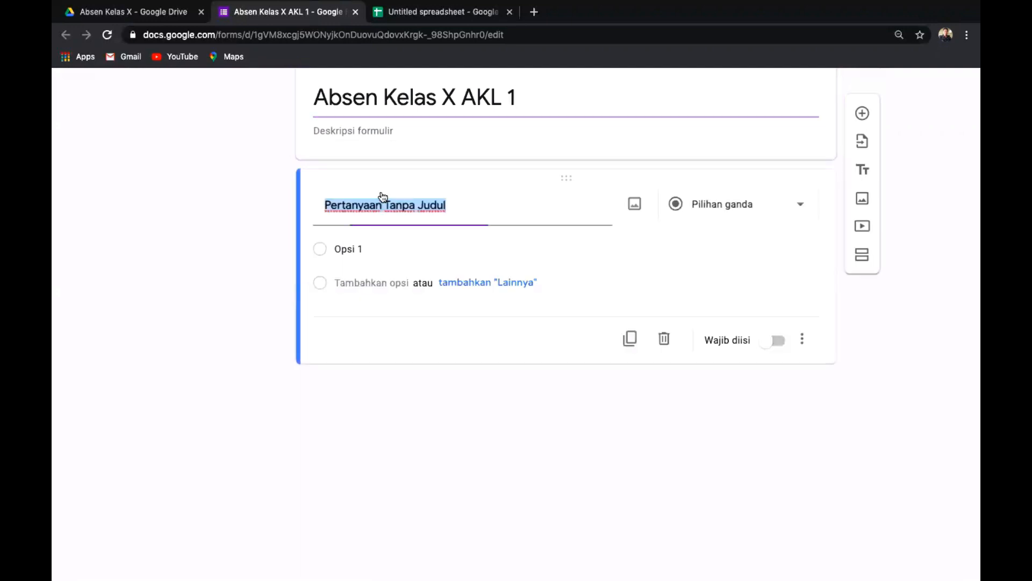
key("BackSpace")
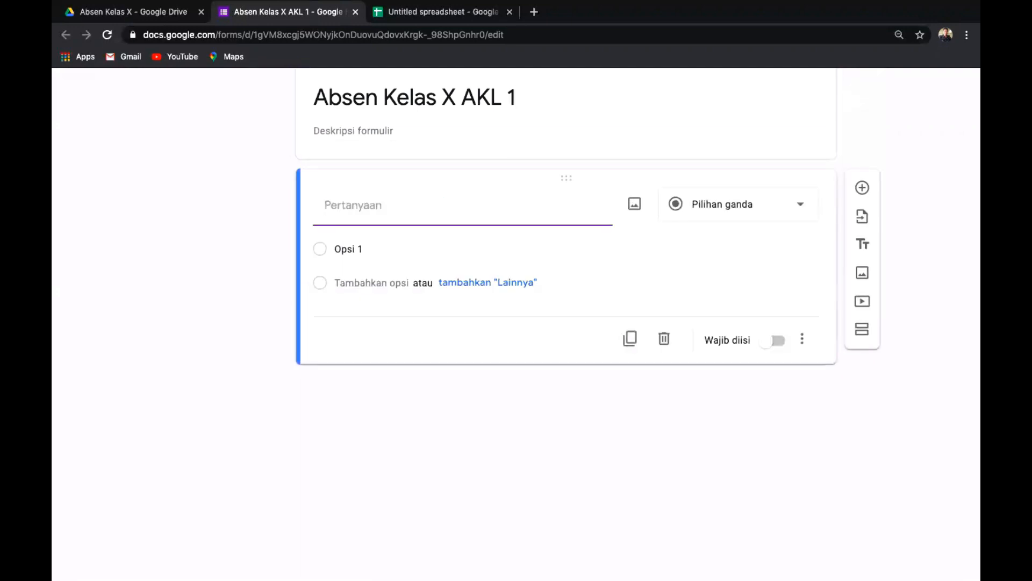
type("Nama")
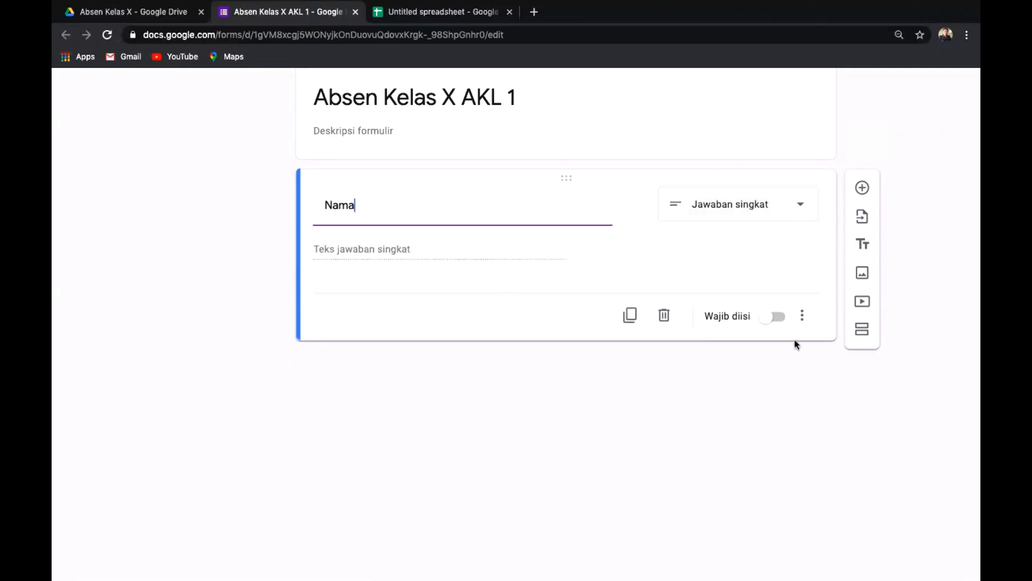
left_click(782, 318)
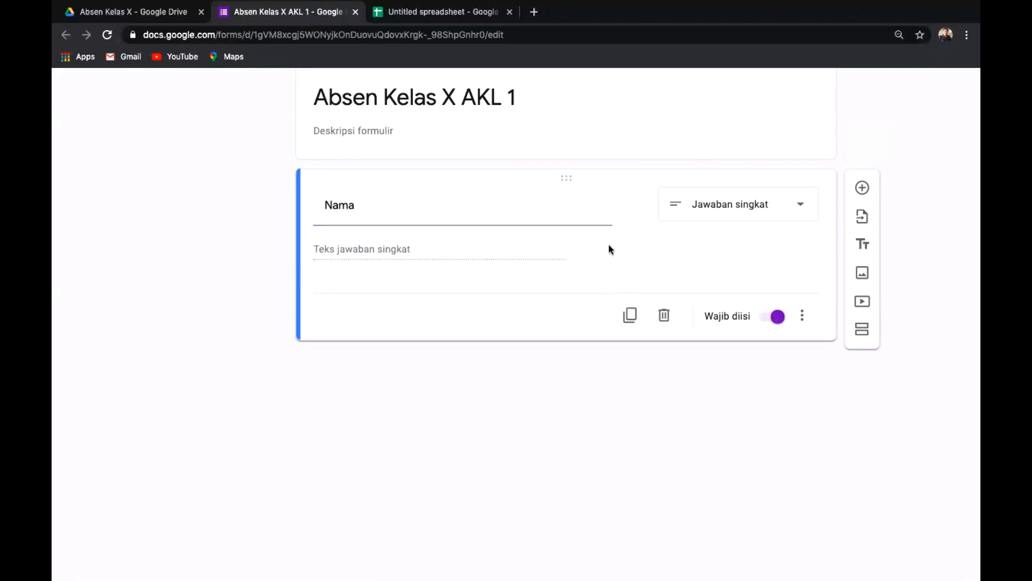
Add a multiple-choice question titled Kelas below the Nama question.
left_click(863, 189)
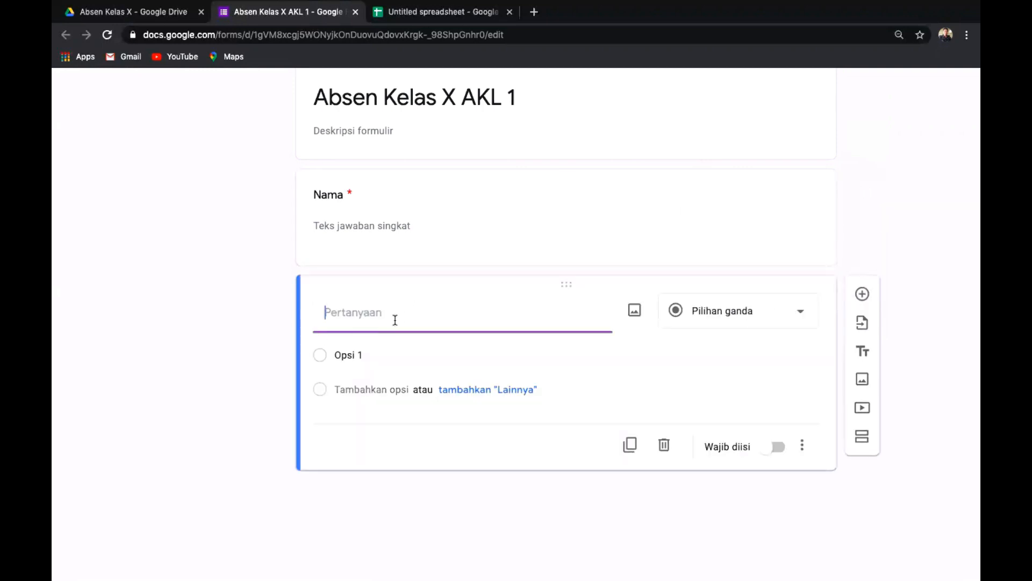
type("Kelas")
left_click(800, 314)
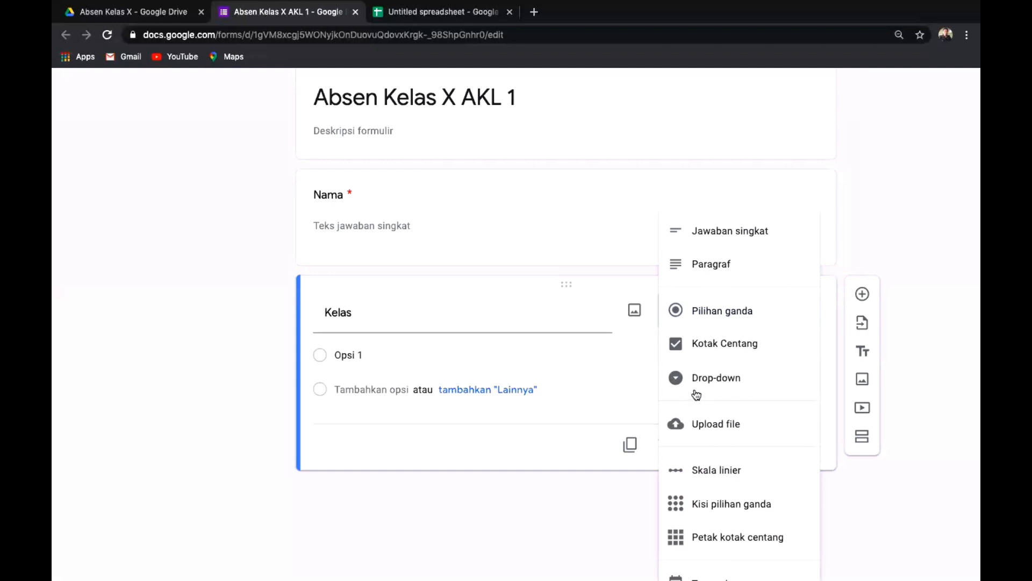
left_click(740, 312)
Give the Kelas question the answer options X AKL 1 and X AKL 2.
left_click(367, 354)
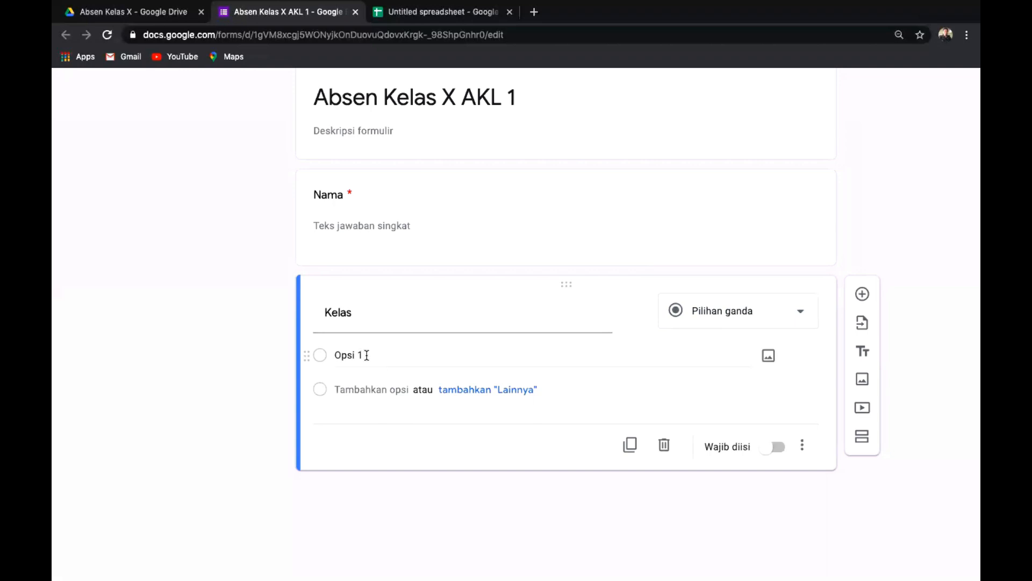
left_click(366, 355)
key("BackSpace")
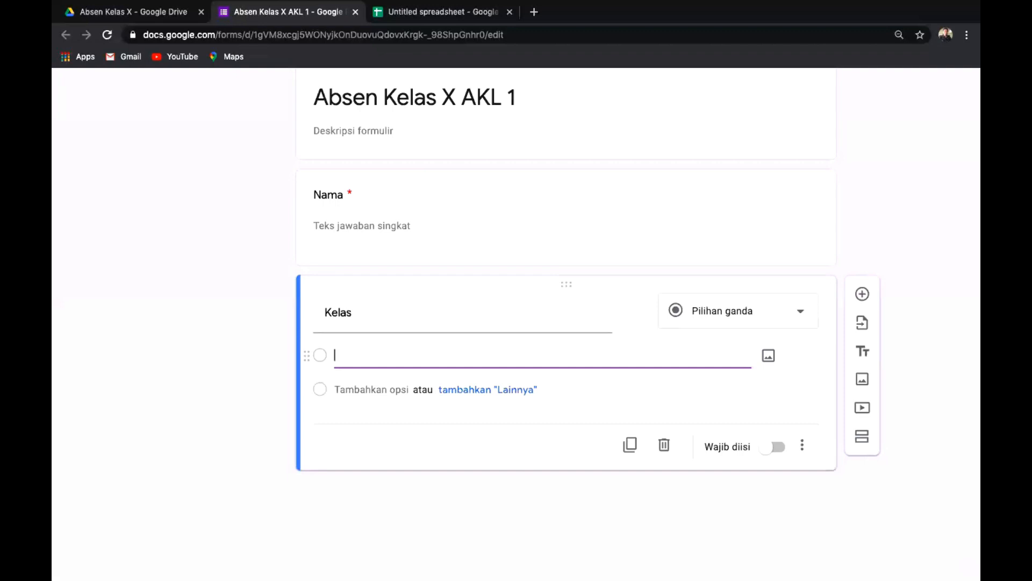
type("X AKL 2")
key("BackSpace")
type("1")
key("Return")
key("BackSpace")
type("X AKL 2")
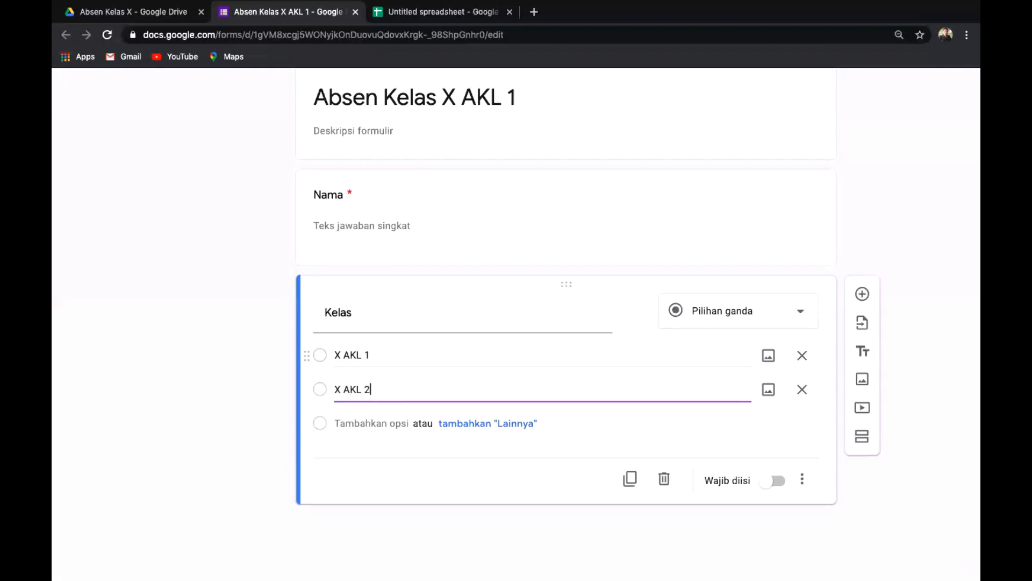
Add X BDP 1 as the third Kelas option and make the question required.
key("Return")
key("BackSpace")
type("X")
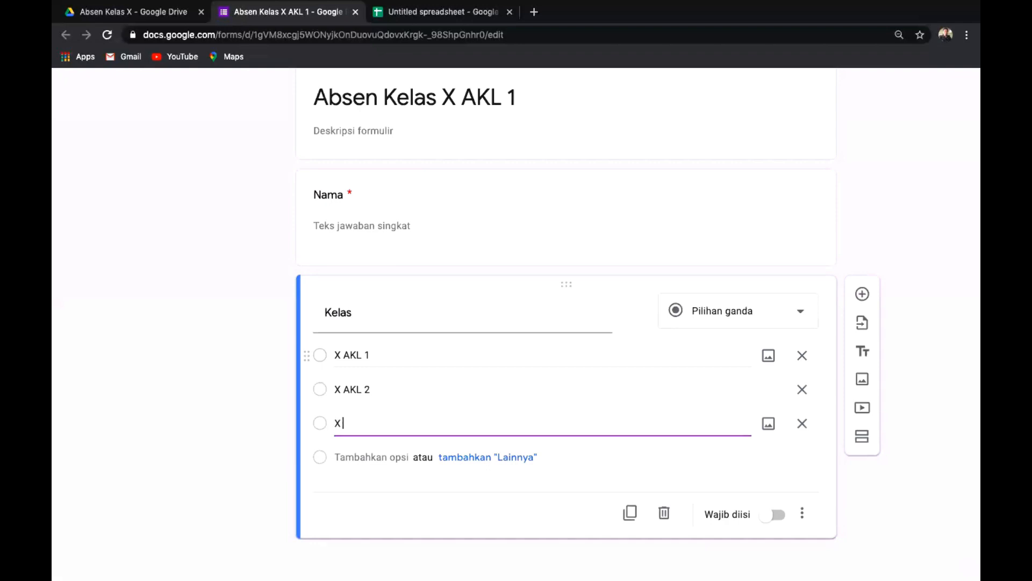
type(" BDP 1")
left_click(778, 516)
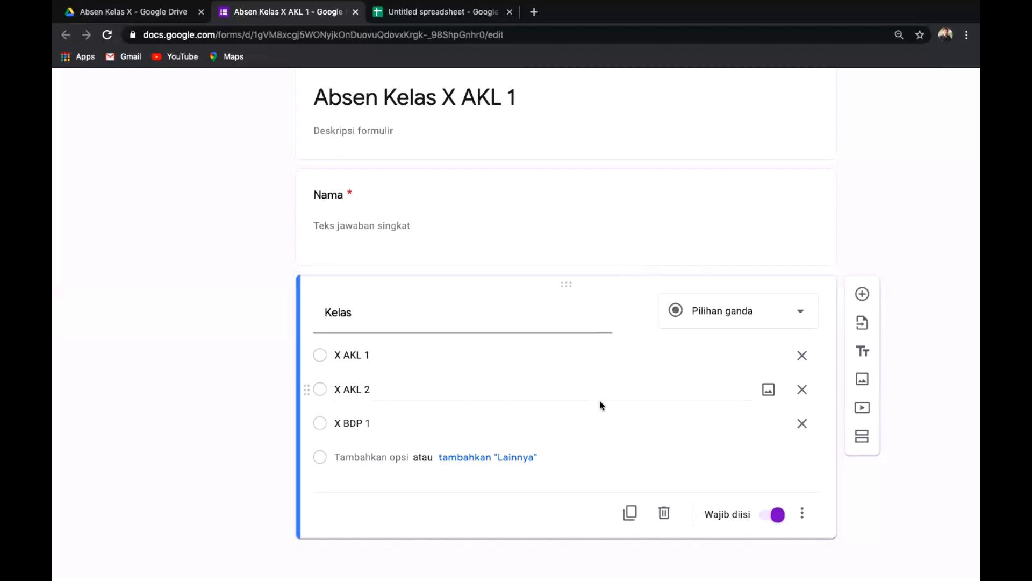
Add a required short-answer question titled Nomor Absen, without the suggested number validation.
left_click(862, 294)
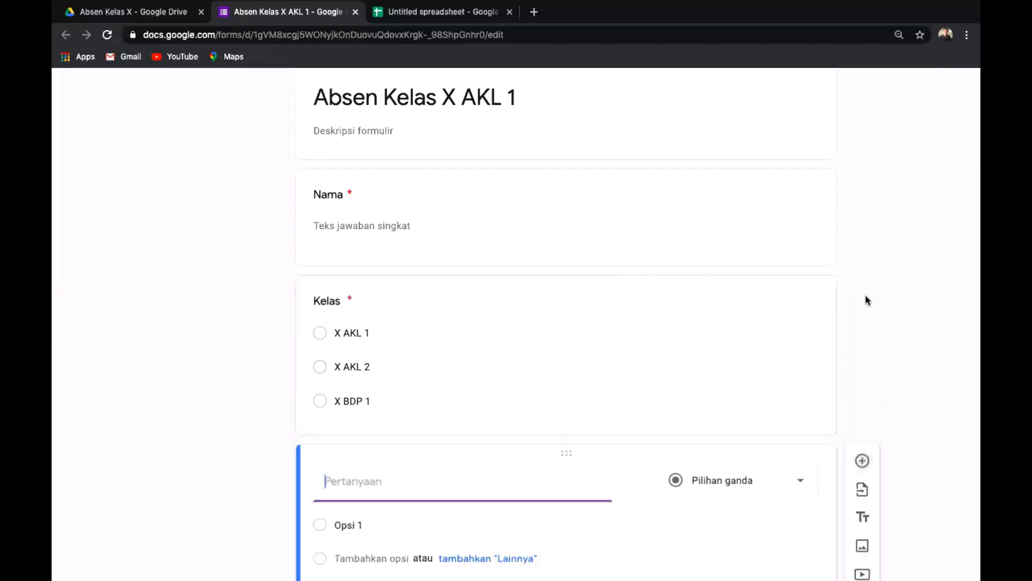
type("Nomor")
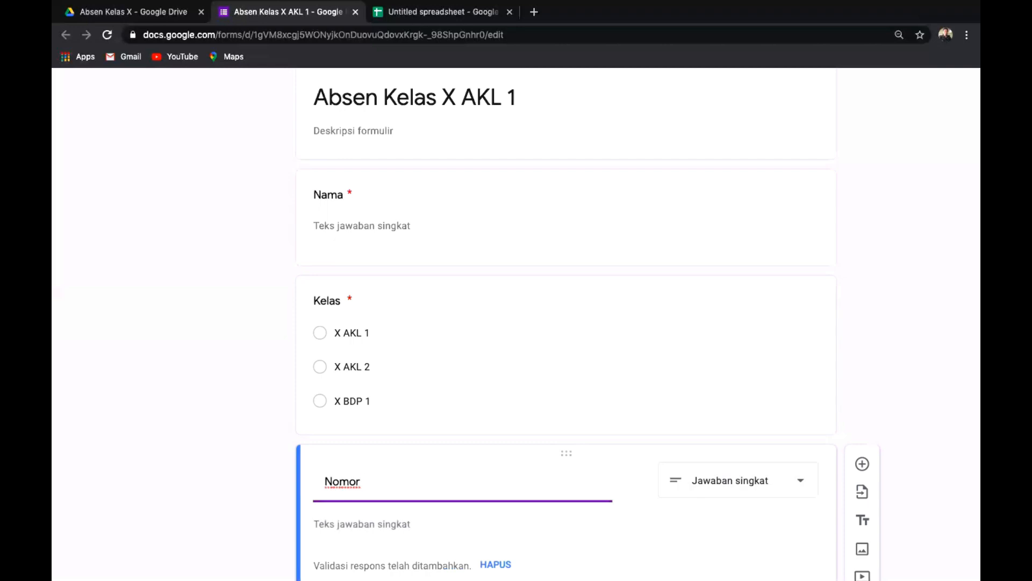
type(" a")
key("BackSpace")
type("Absen")
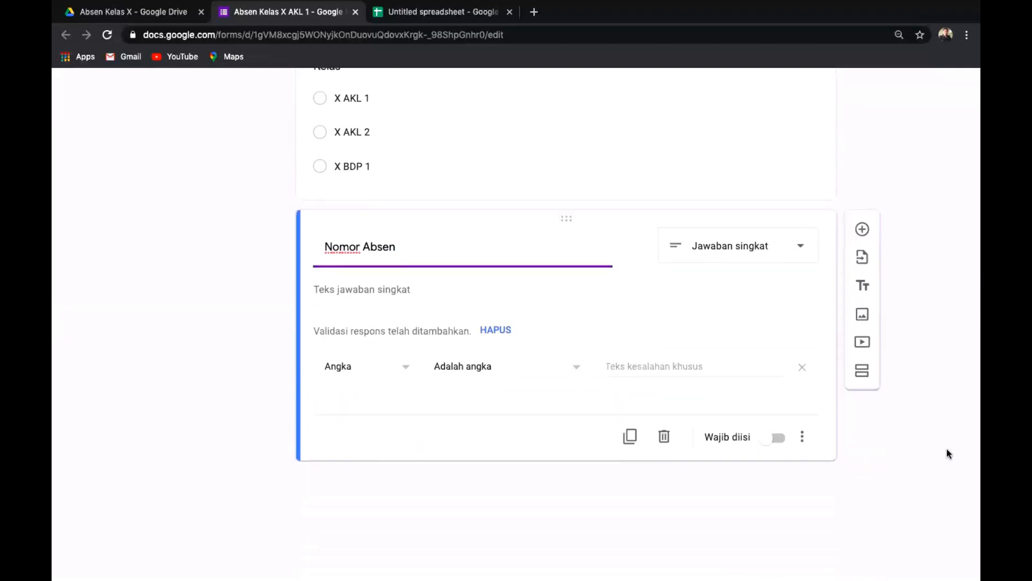
left_click(801, 370)
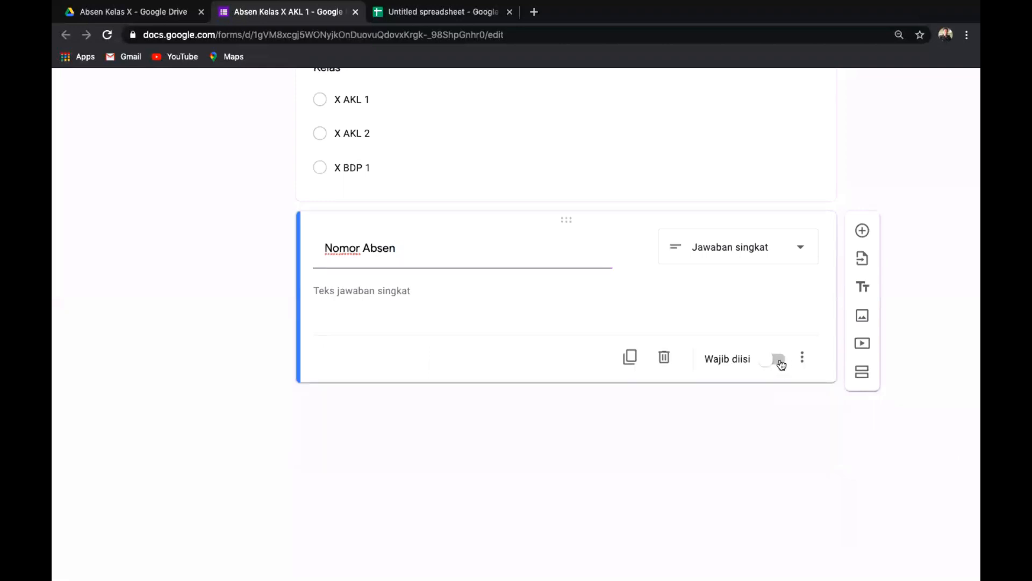
left_click(781, 365)
Add a required multiple-choice question titled Kehadiran with the options Hadir, Ijin and Sakit.
left_click(862, 230)
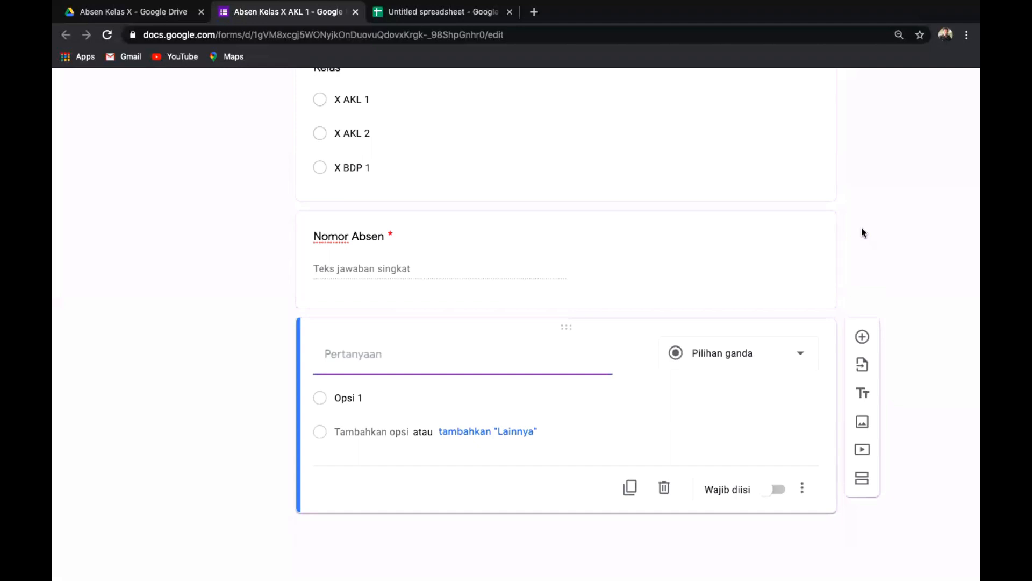
type("ehadiran")
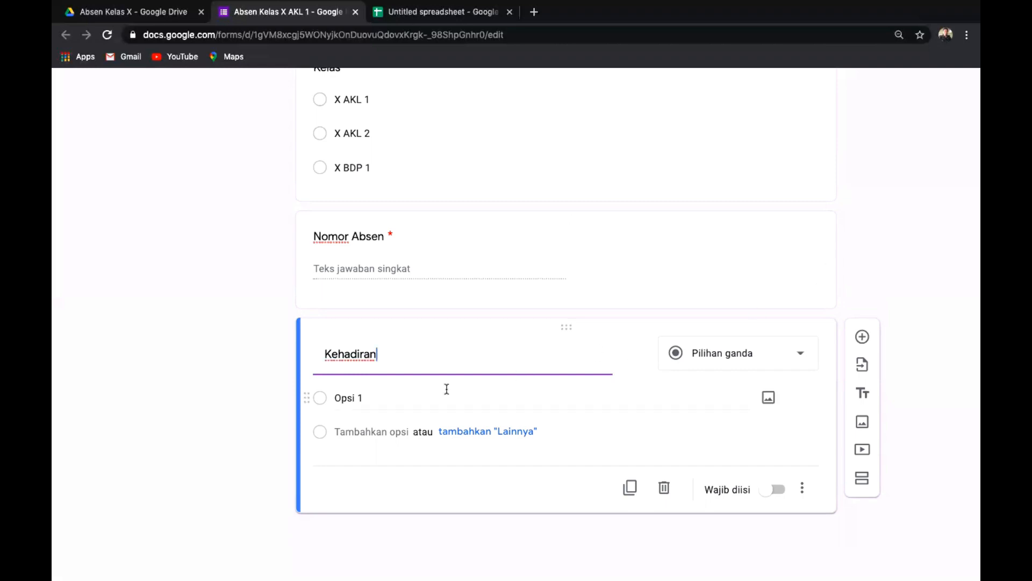
left_click(365, 400)
key("BackSpace")
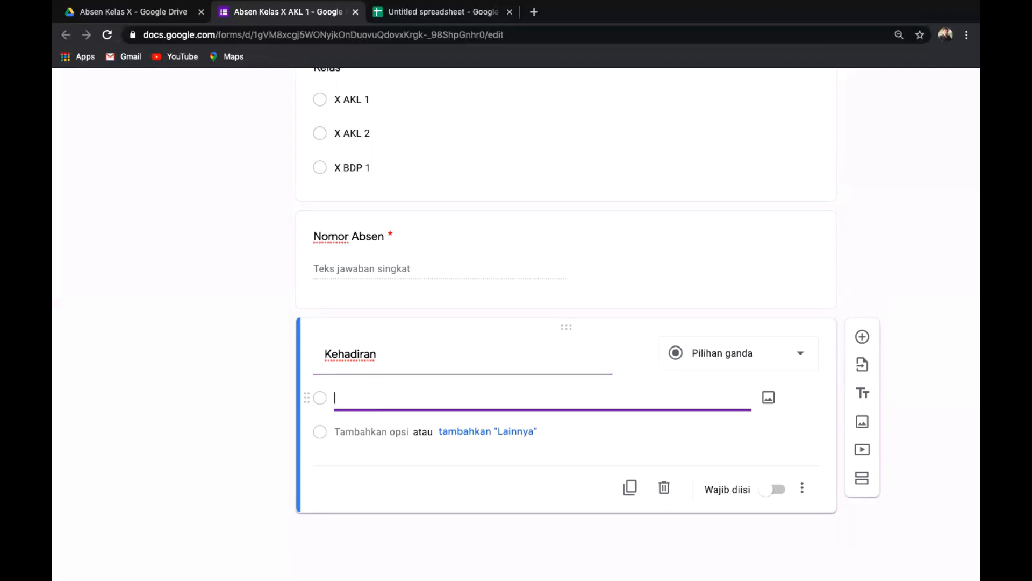
type("Hadir")
key("Return")
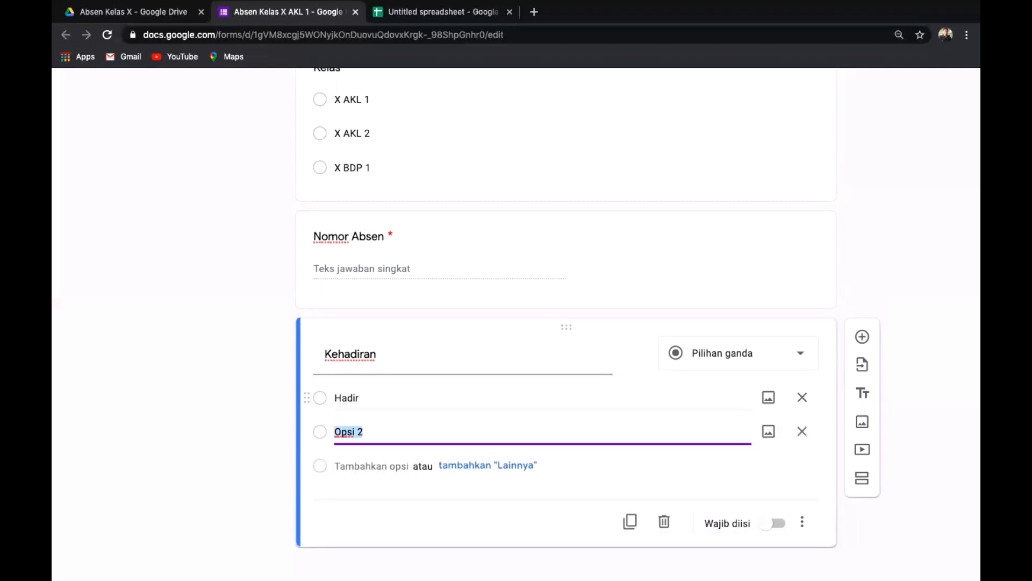
type("Ijin")
key("Return")
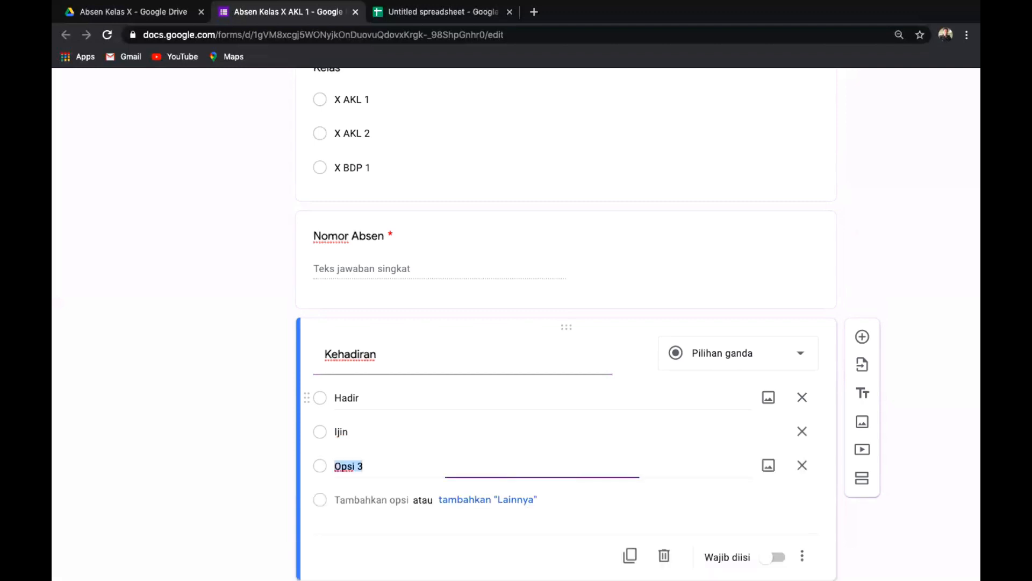
type("Sakit")
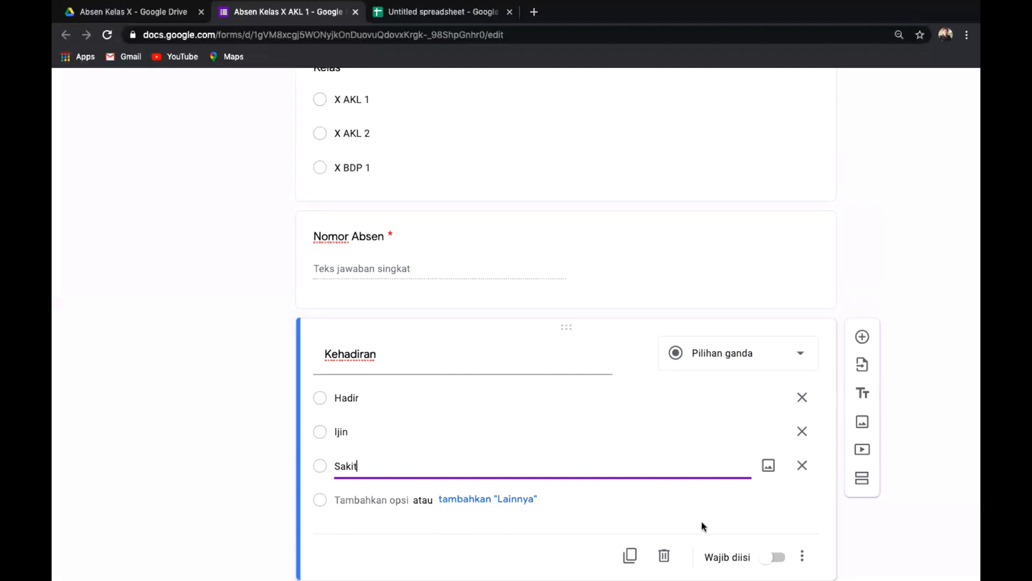
left_click(779, 558)
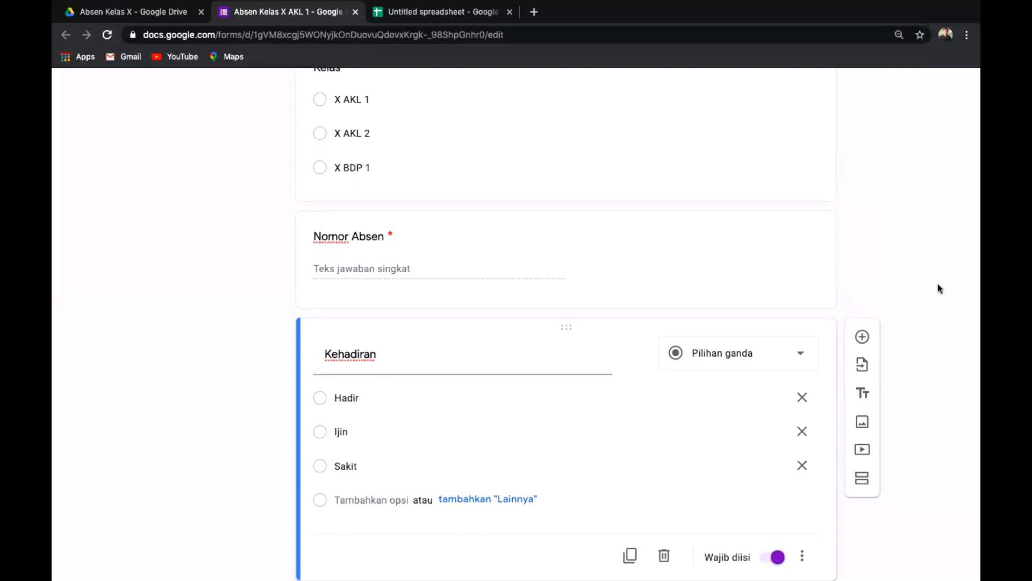
scroll(935, 242, "down", 1)
scroll(935, 242, "up", 3)
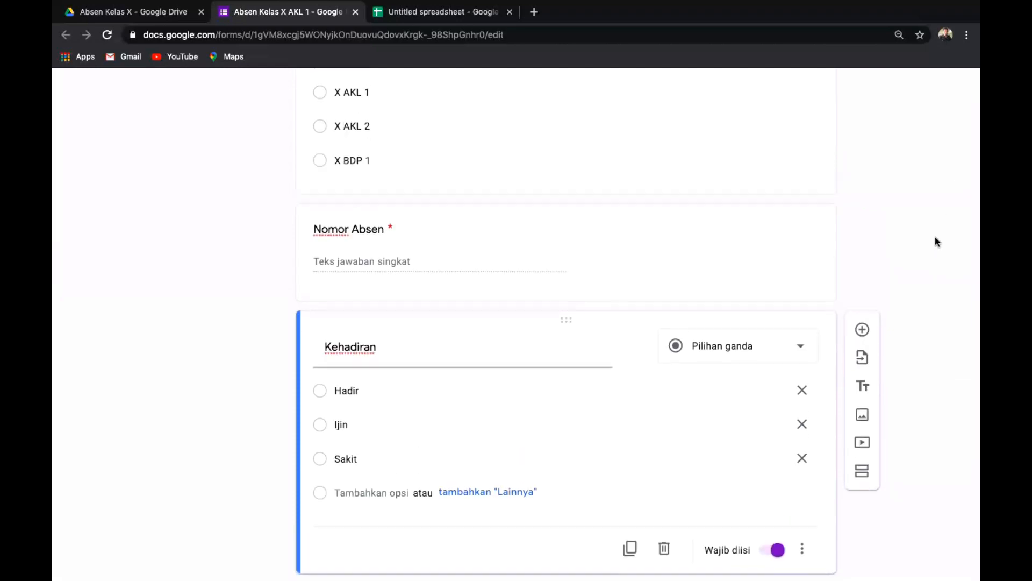
scroll(936, 241, "up", 4)
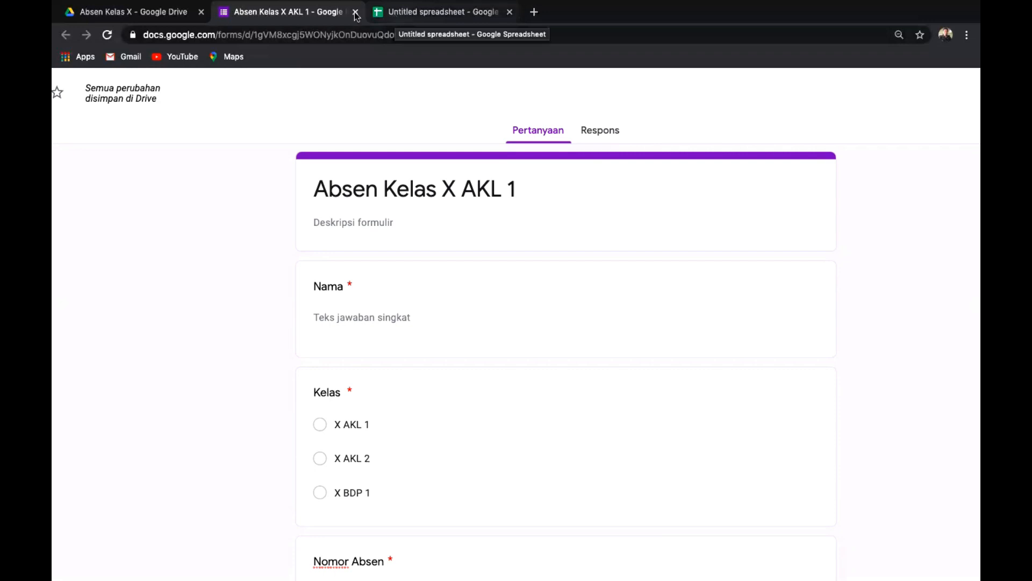
left_click(143, 15)
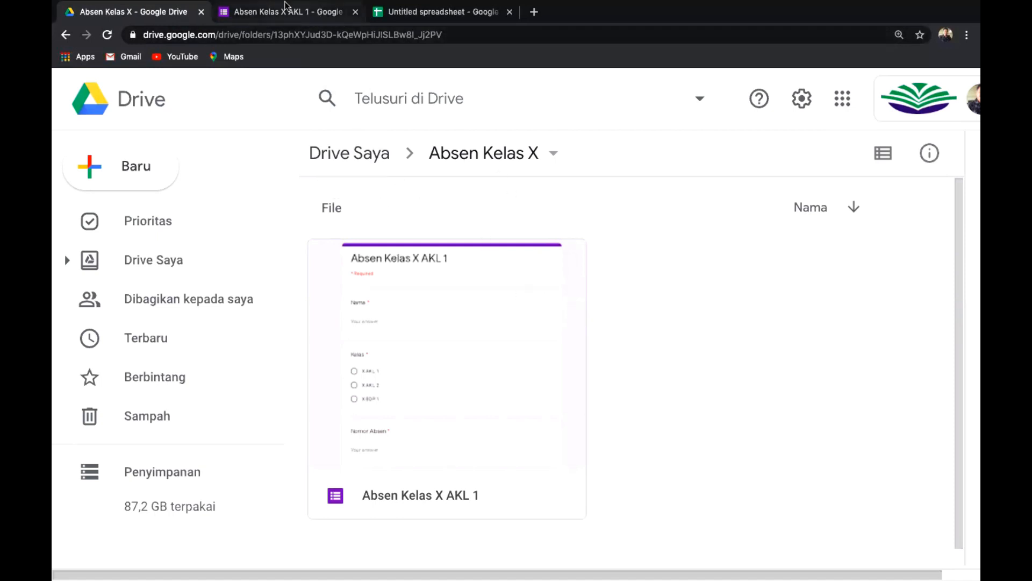
left_click(286, 8)
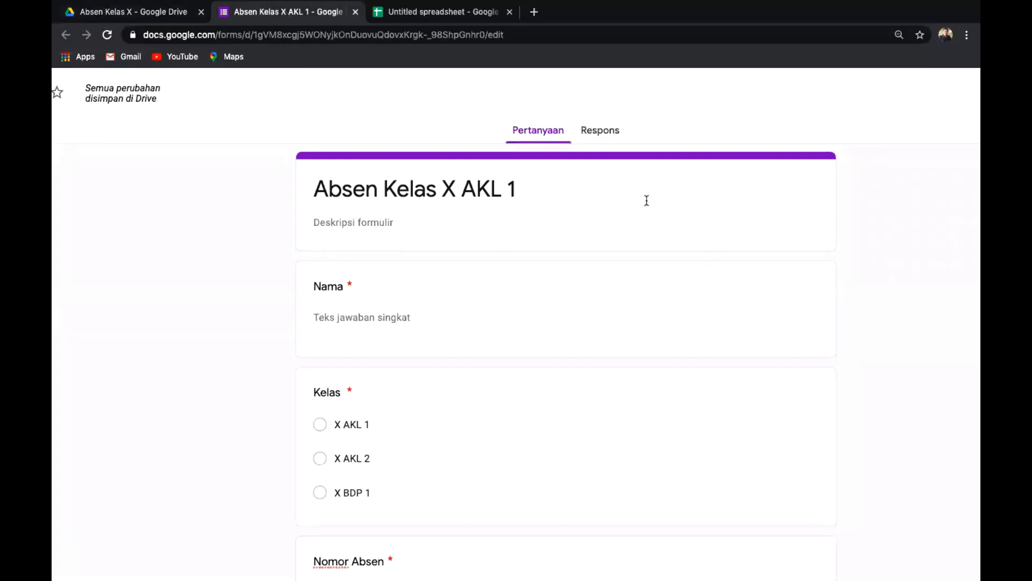
Create a new spreadsheet named Rekap Absen Kelas X as the destination for the form's responses.
left_click(595, 136)
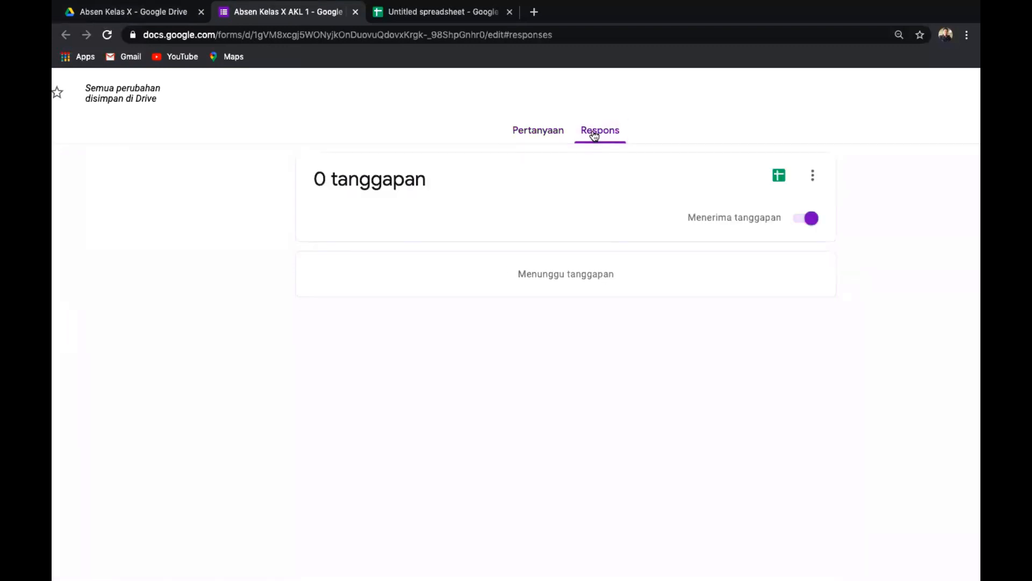
left_click(779, 175)
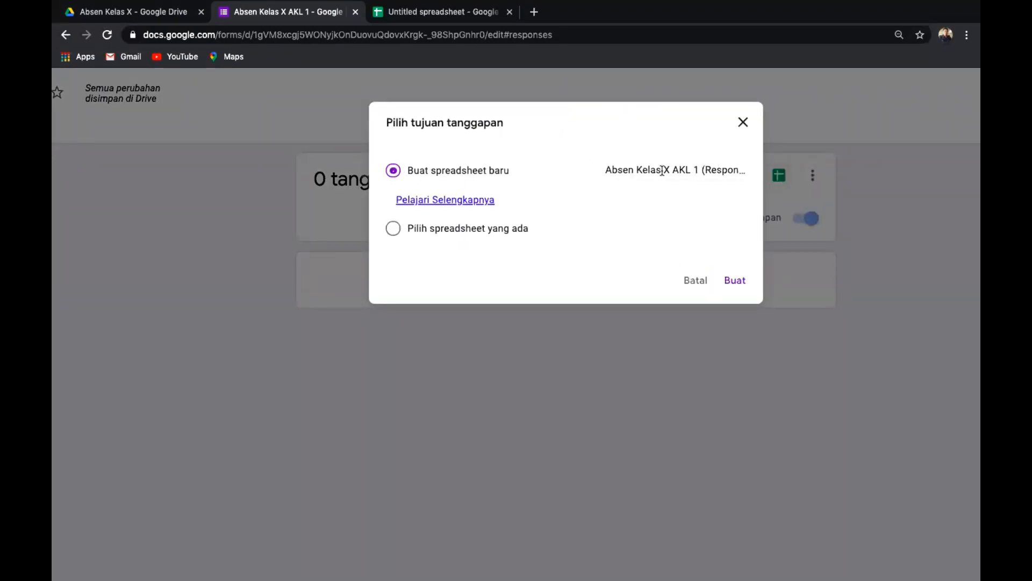
left_click_drag(606, 170, 738, 182)
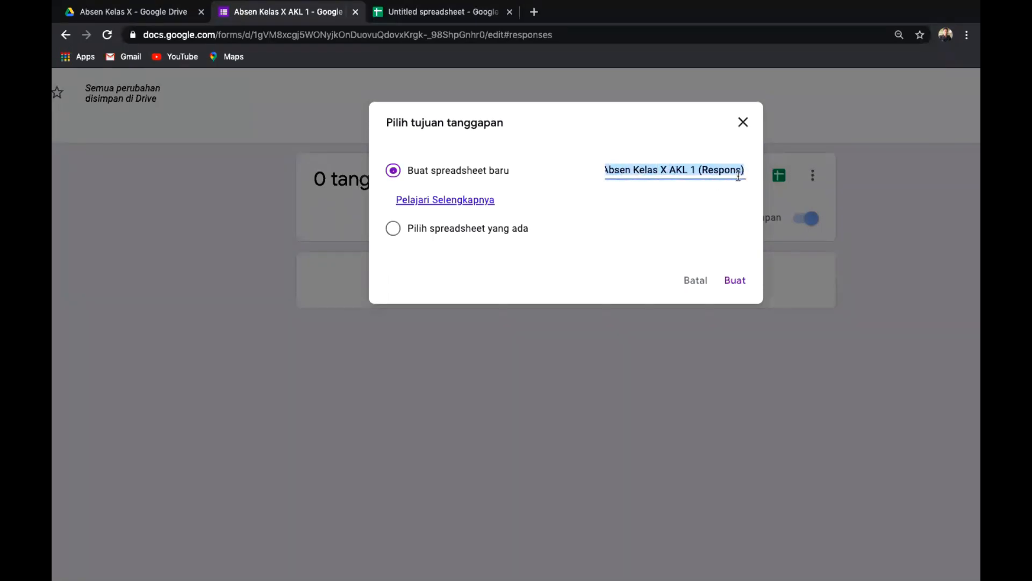
key("BackSpace")
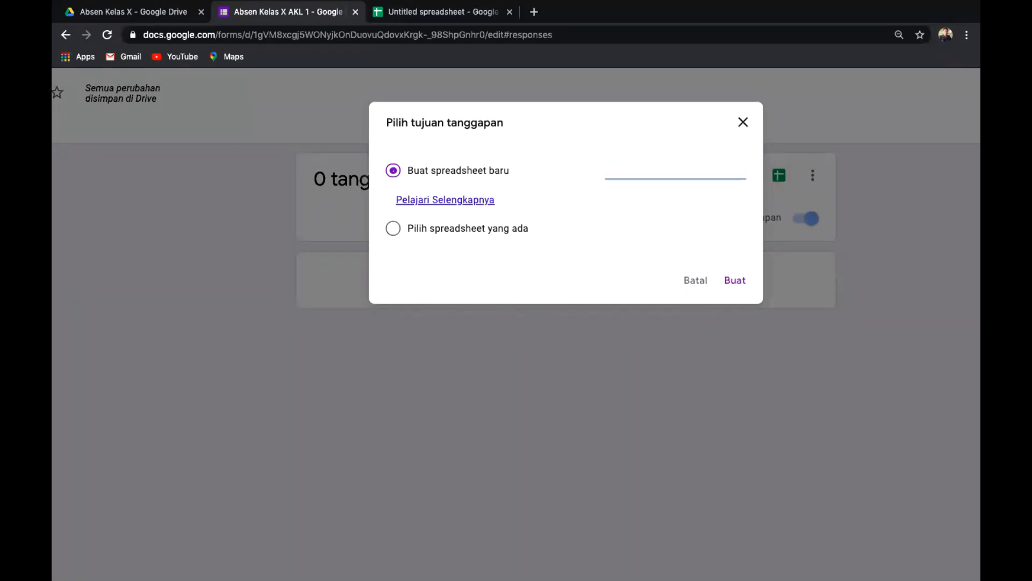
type("Rekap Absen Kelas X")
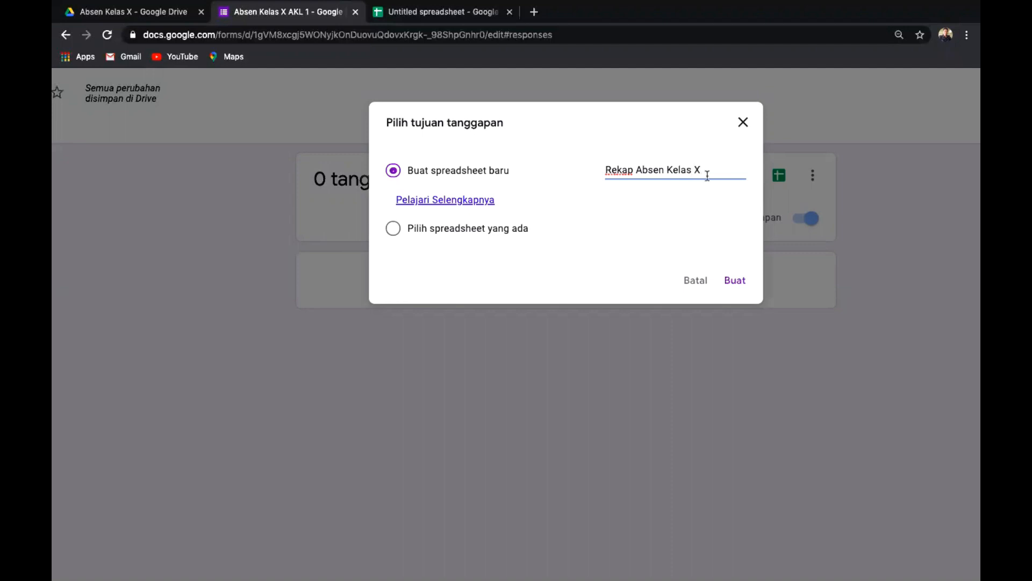
left_click(735, 280)
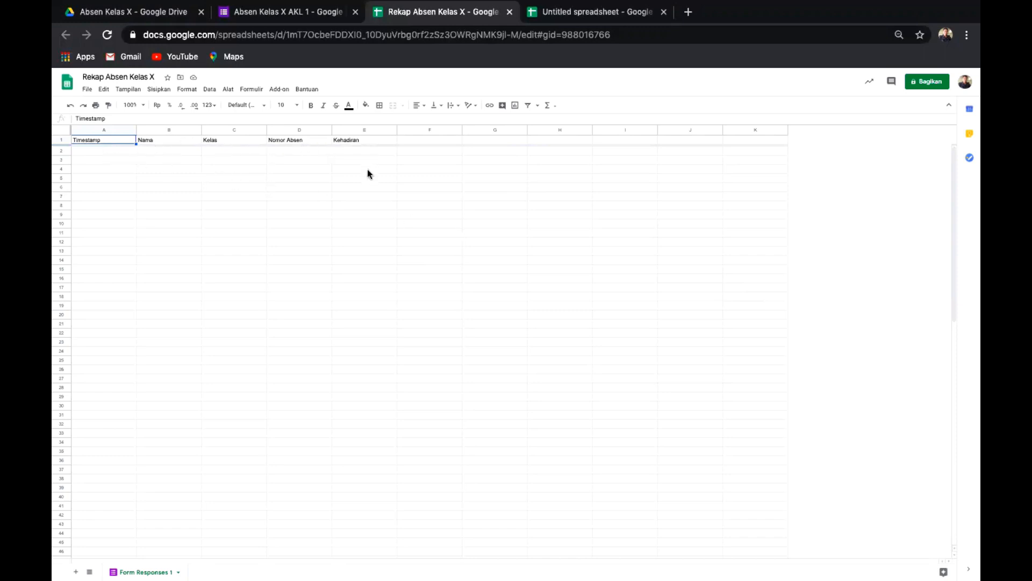
Review the form's questions from Nama to Kehadiran against the response spreadsheet's columns.
left_click(270, 11)
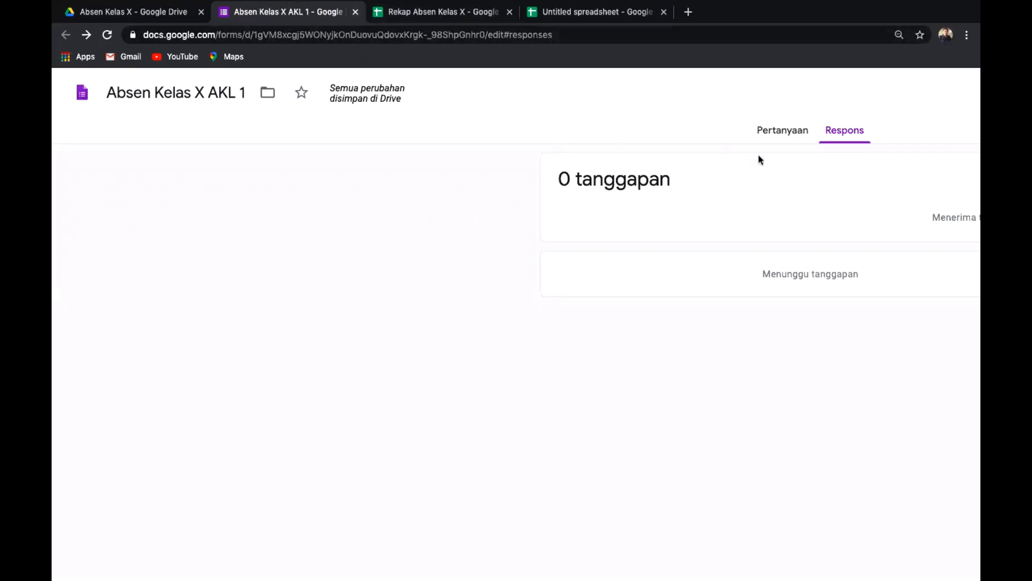
left_click(774, 131)
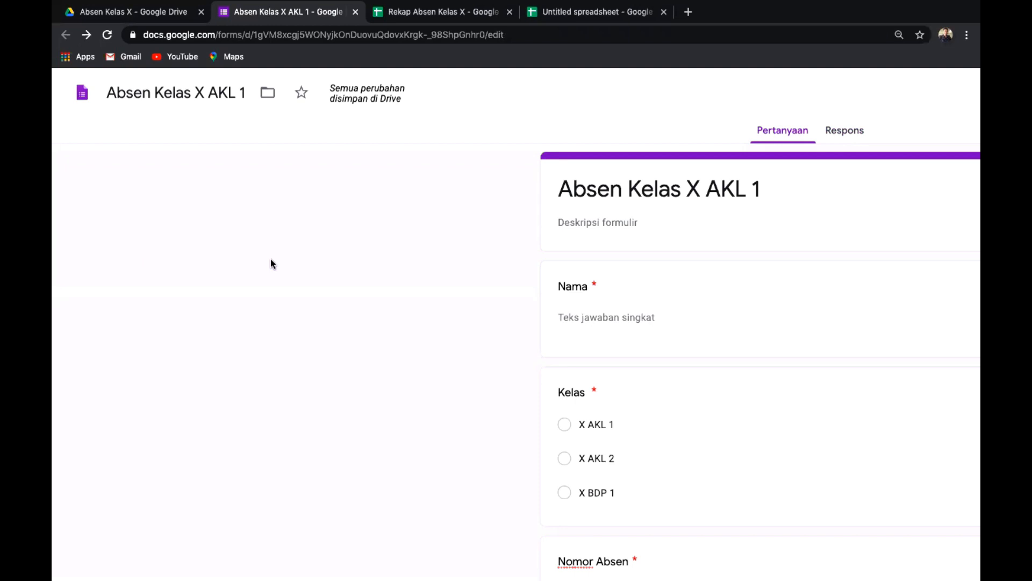
scroll(270, 260, "down", 4)
scroll(270, 259, "down", 3)
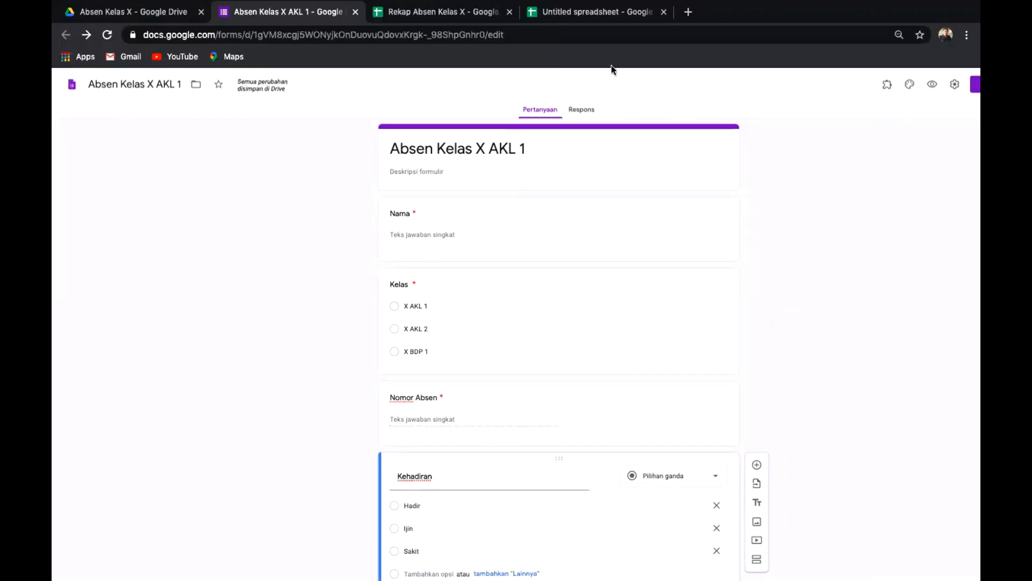
left_click(644, 14)
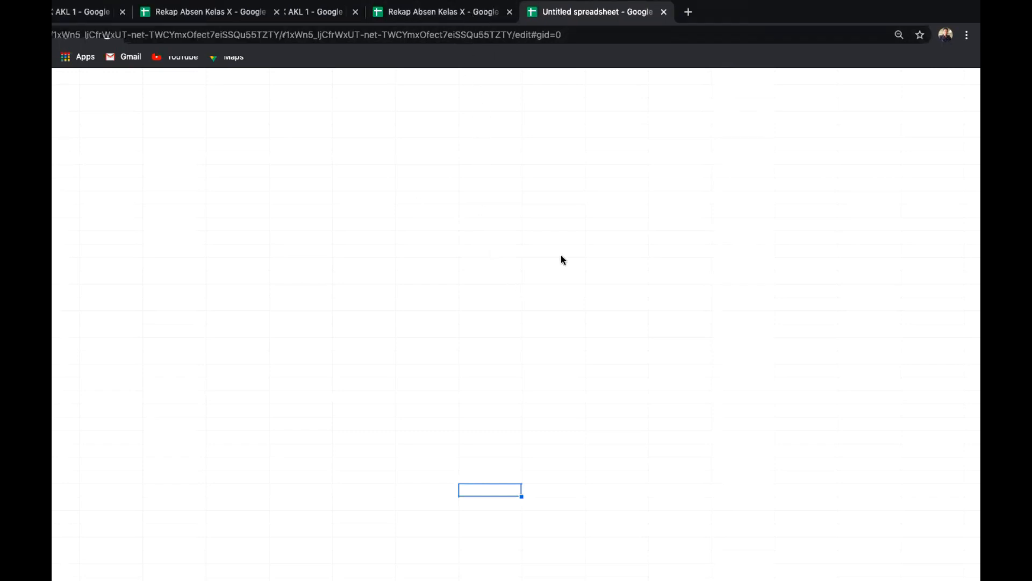
mouse_move(676, 3)
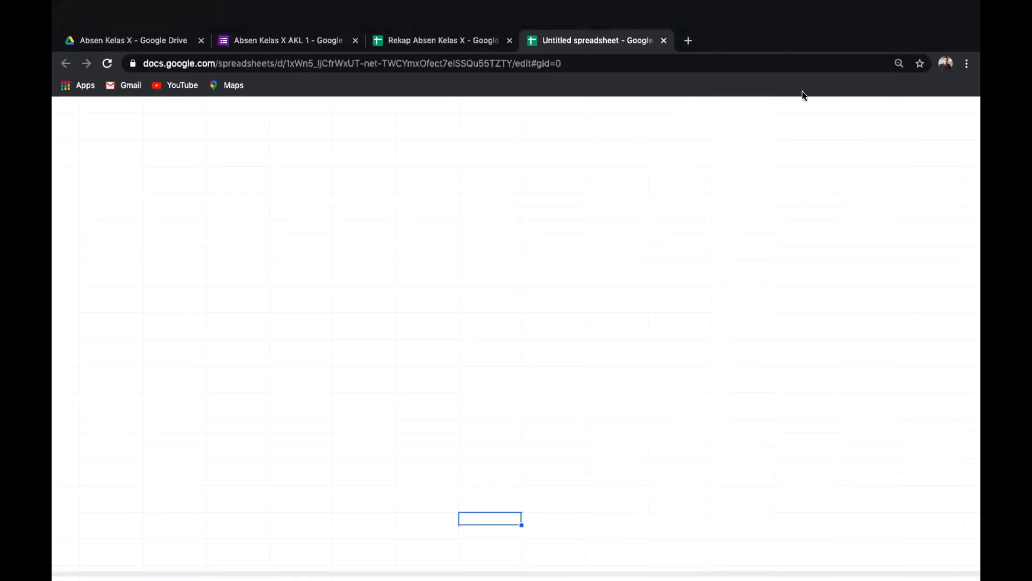
Add a second sheet to the Rekap Absen Kelas X spreadsheet and dismiss the document status tip.
left_click(460, 17)
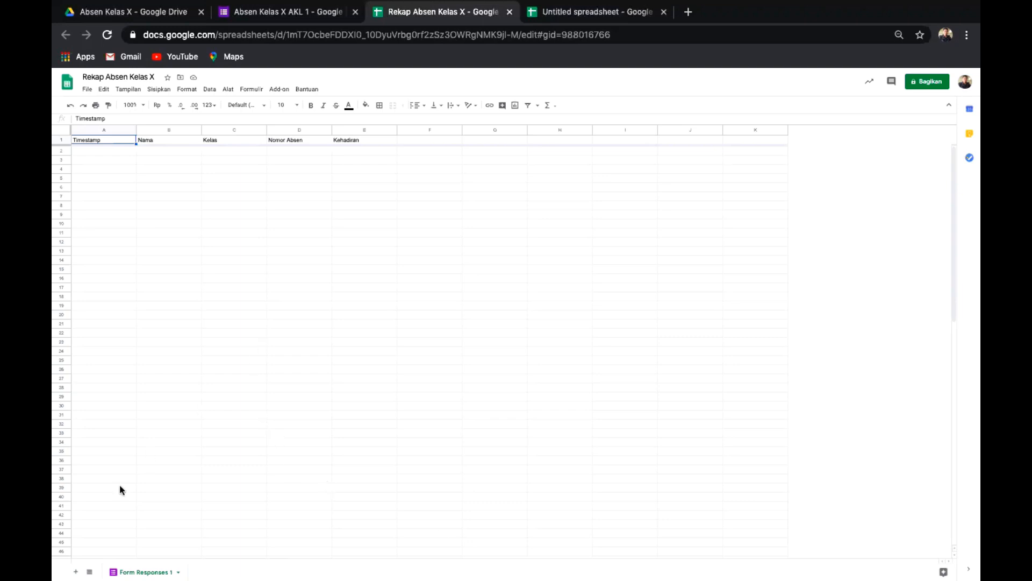
left_click(76, 571)
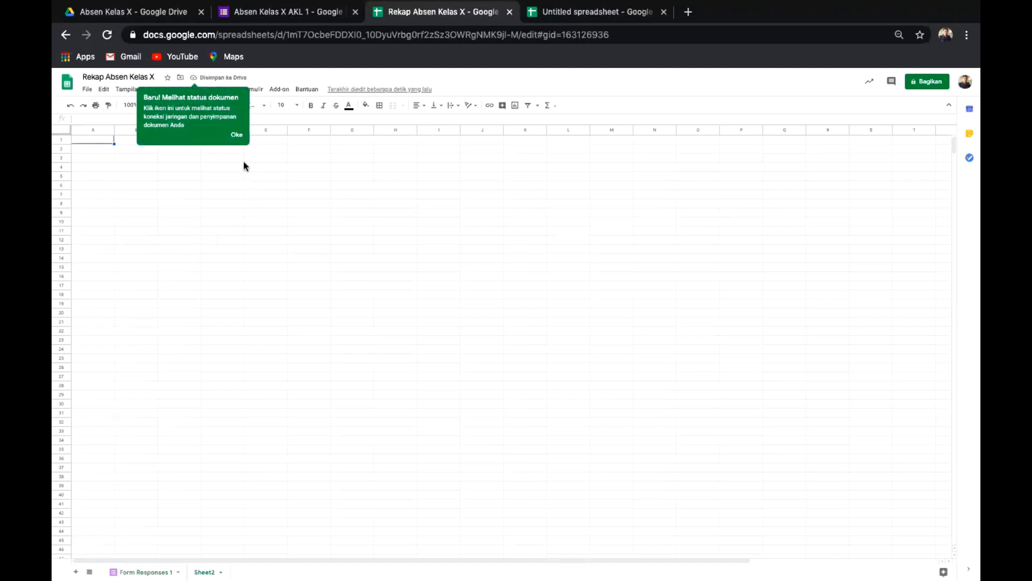
left_click(237, 136)
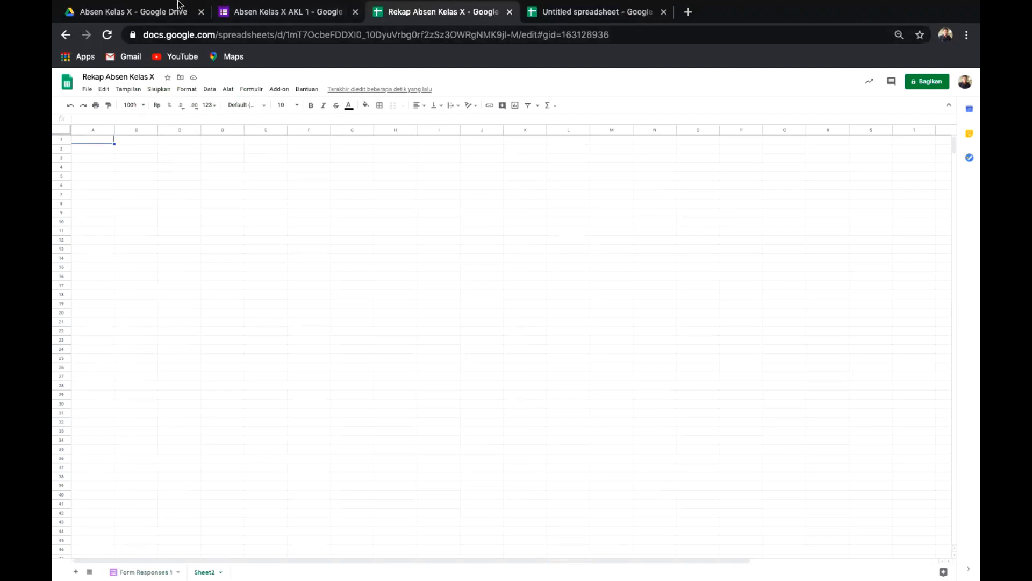
Switch to the Absen Kelas X folder in Google Drive and make a copy of the Absen Kelas X AKL 1 form.
left_click(149, 12)
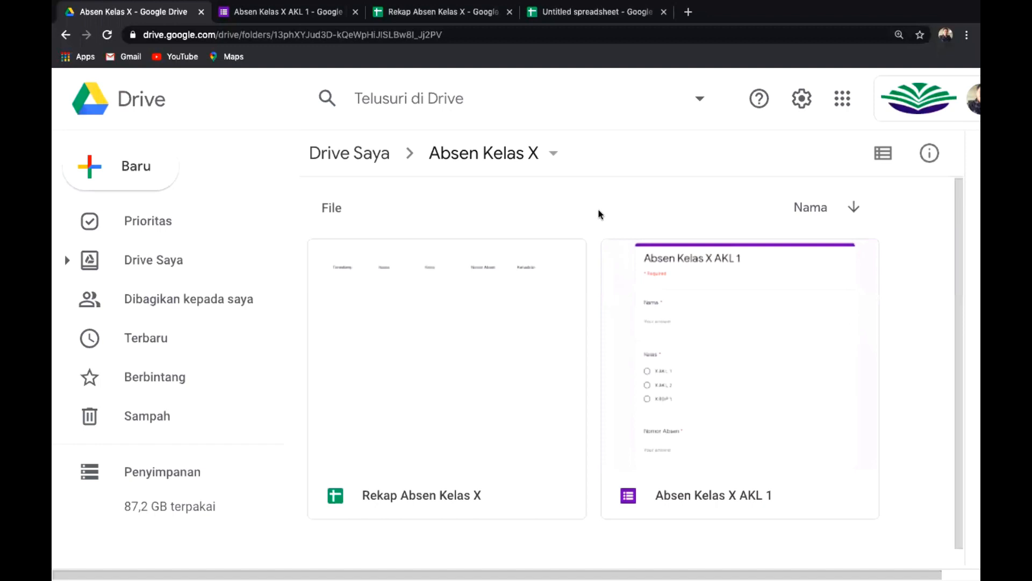
scroll(601, 214, "down", 1)
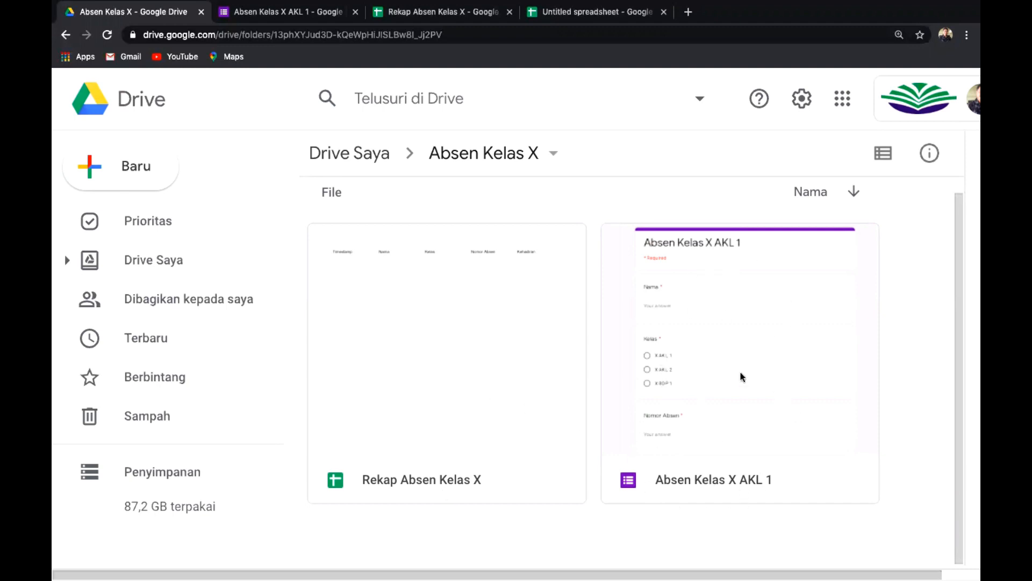
left_click(794, 482)
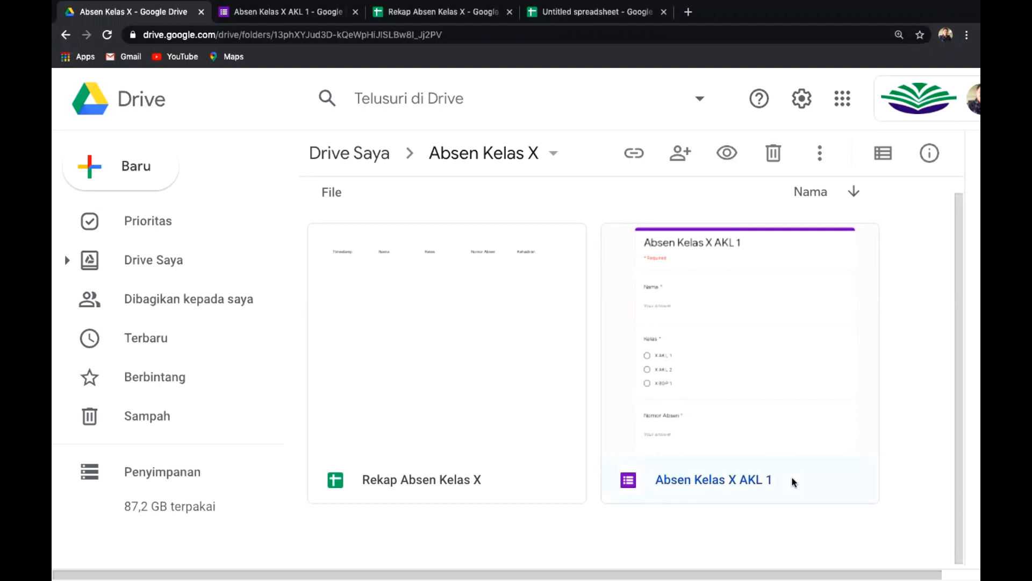
right_click(794, 481)
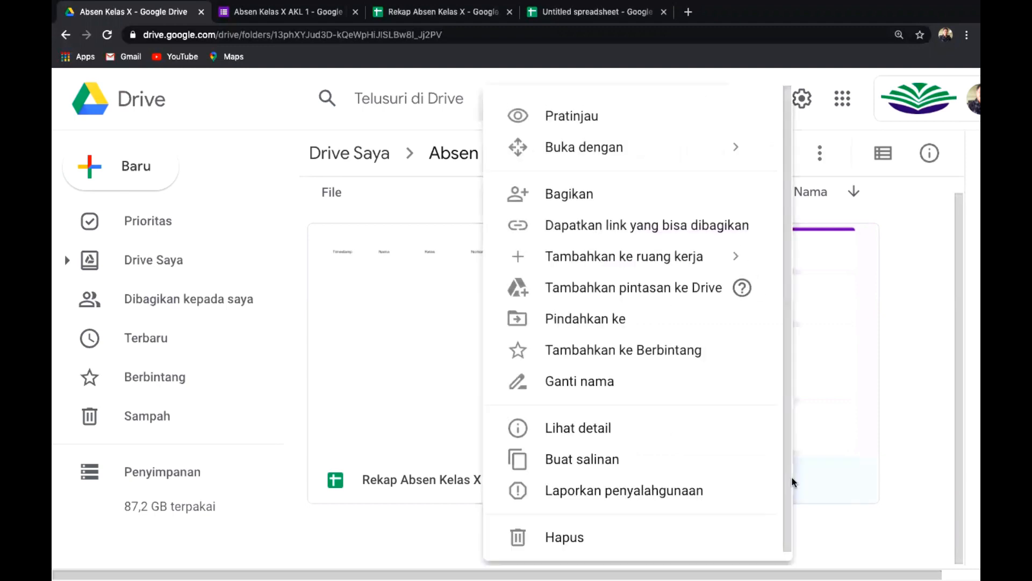
left_click(587, 462)
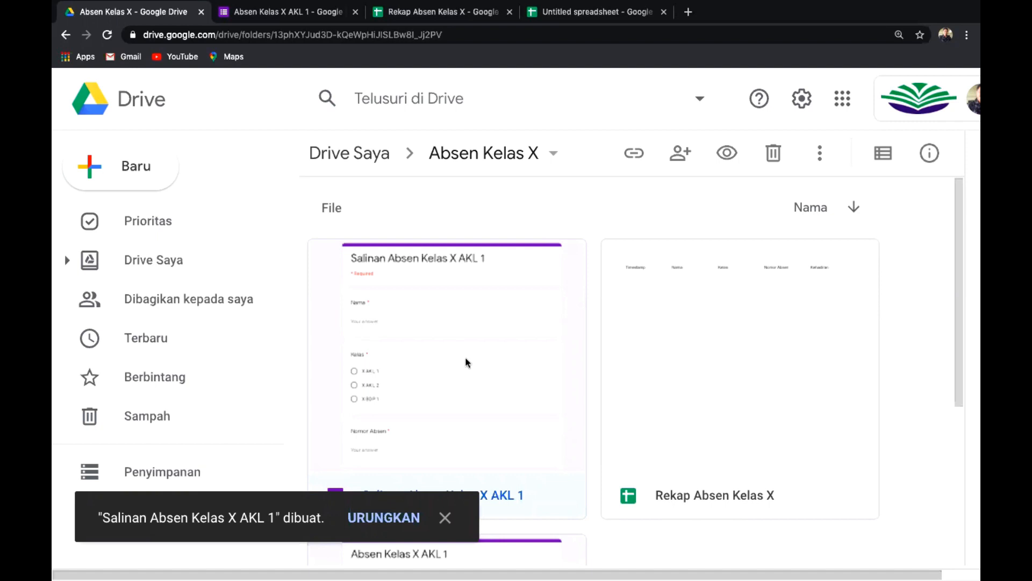
Make another copy from the Salinan Absen Kelas X AKL 1 form and dismiss the notification.
right_click(544, 500)
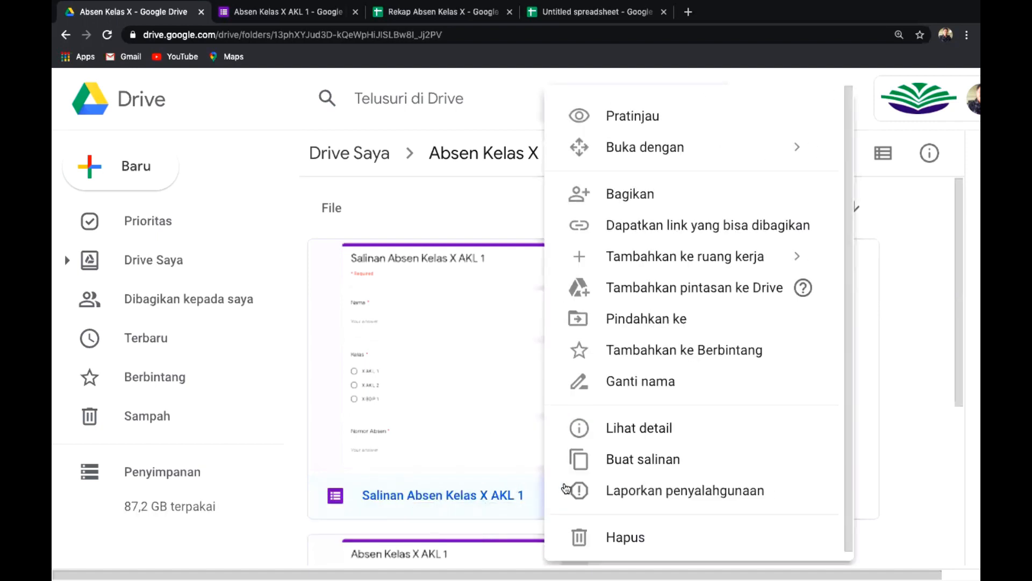
left_click(634, 463)
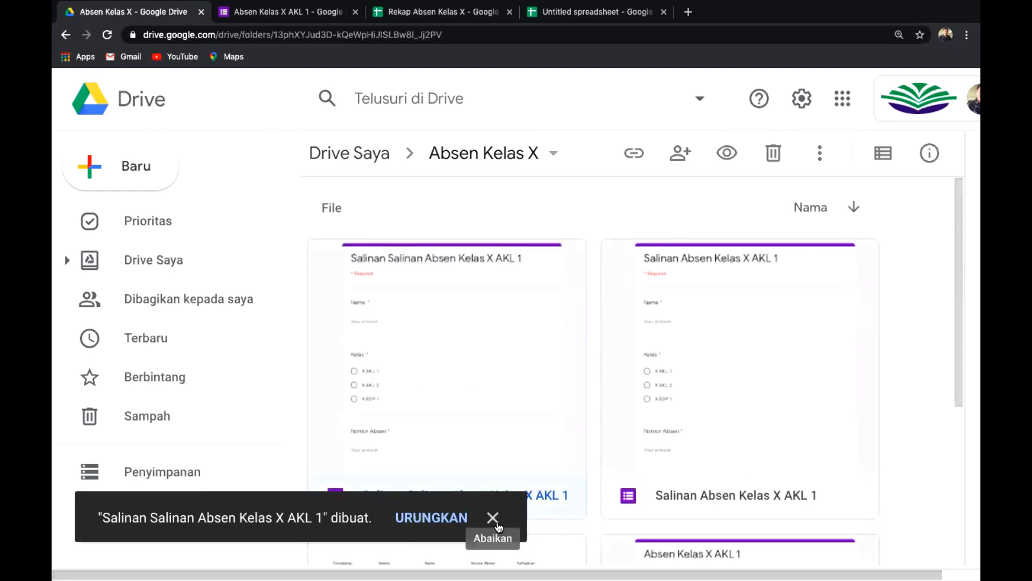
left_click(493, 518)
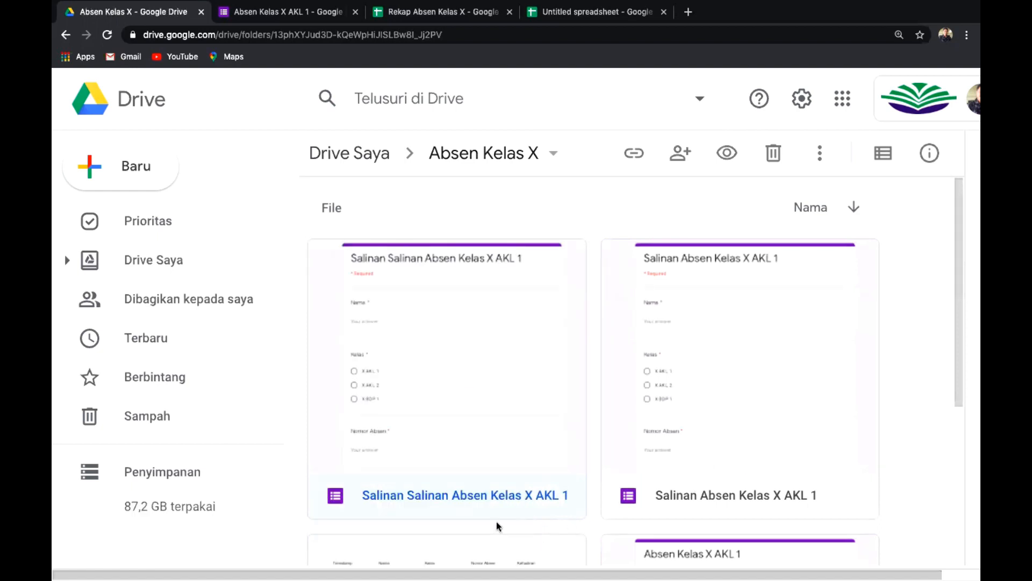
Rename the form copy Salinan Salinan Absen Kelas X AKL 1 as Absen Kelas X AKL 2.
right_click(458, 502)
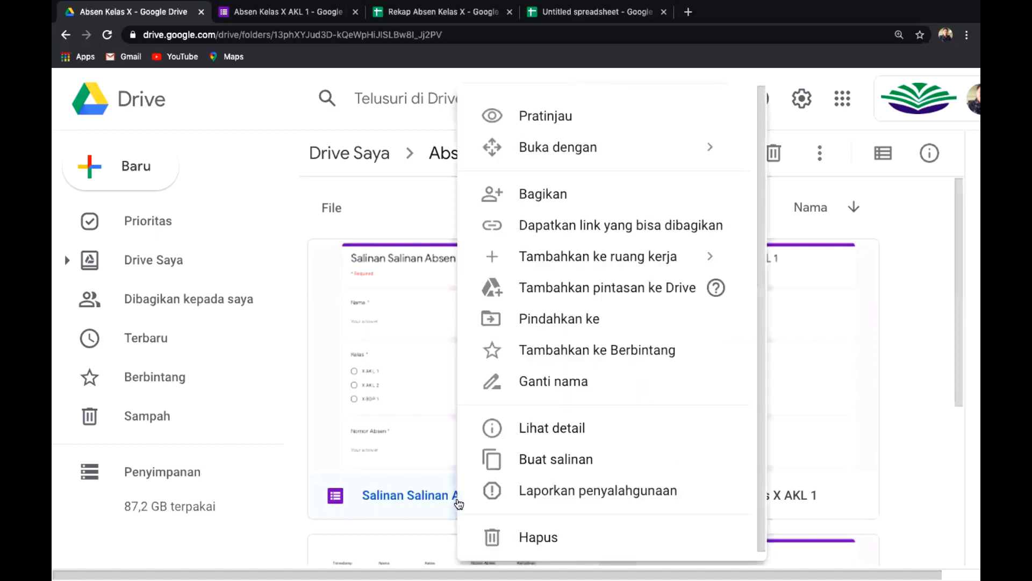
left_click(542, 387)
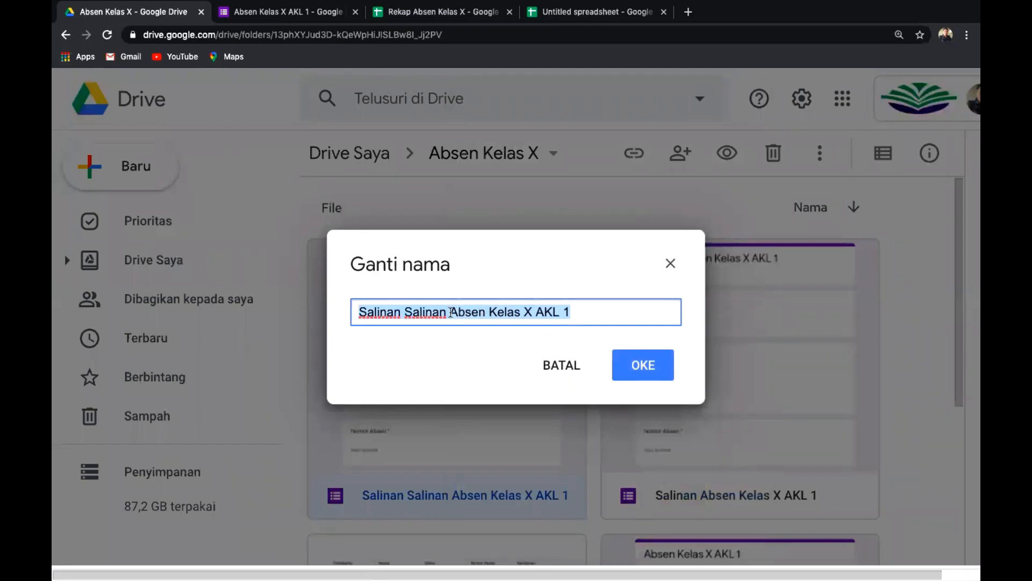
left_click(453, 312)
key("BackSpace")
key("BackSpace")
key("BackSpace")
key("BackSpace")
key("BackSpace")
key("BackSpace")
key("BackSpace")
key("BackSpace")
key("BackSpace")
key("BackSpace")
key("BackSpace")
key("BackSpace")
key("BackSpace")
key("BackSpace")
key("BackSpace")
key("BackSpace")
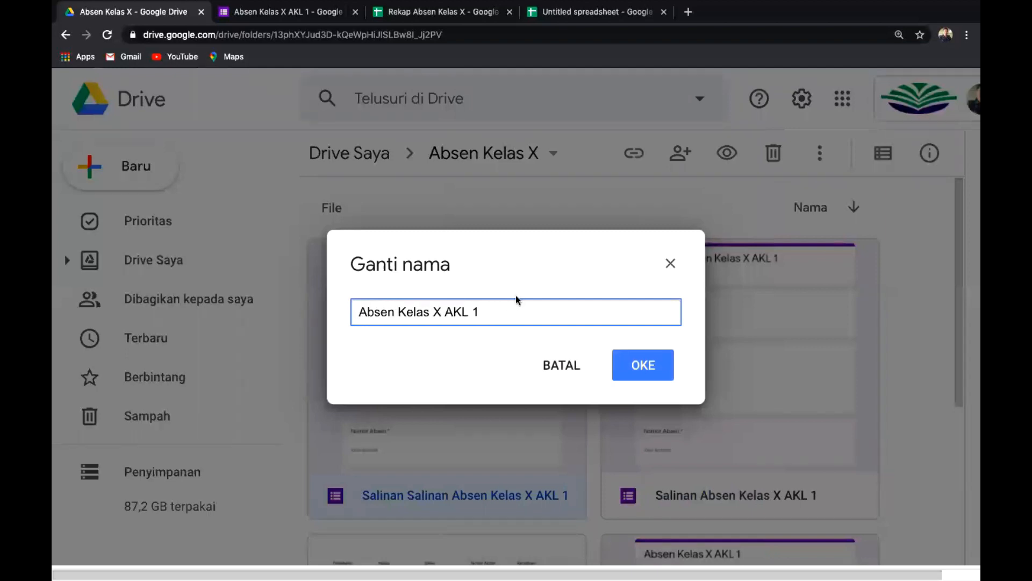
left_click(485, 312)
key("BackSpace")
type("2")
left_click(653, 368)
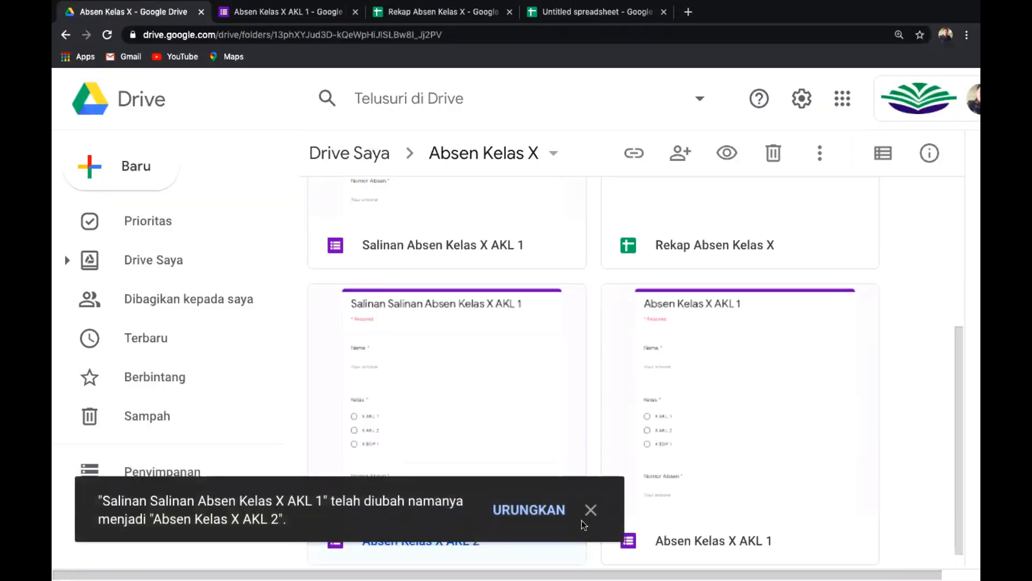
left_click(590, 509)
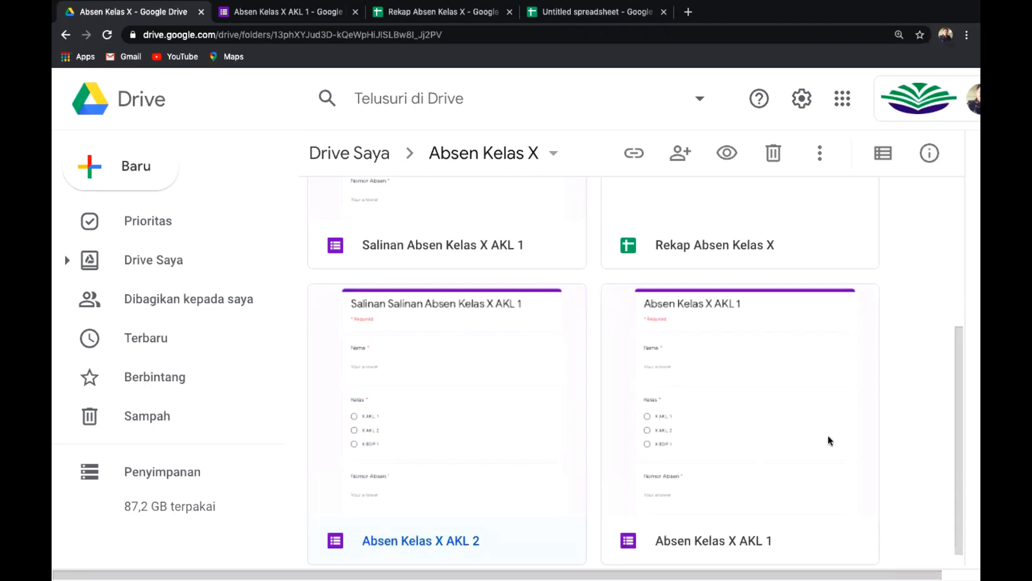
Rename the form copy Salinan Absen Kelas X AKL 1 as Absen Kelas X BDP 1 and dismiss the notification.
scroll(807, 446, "down", 1)
scroll(831, 441, "up", 3)
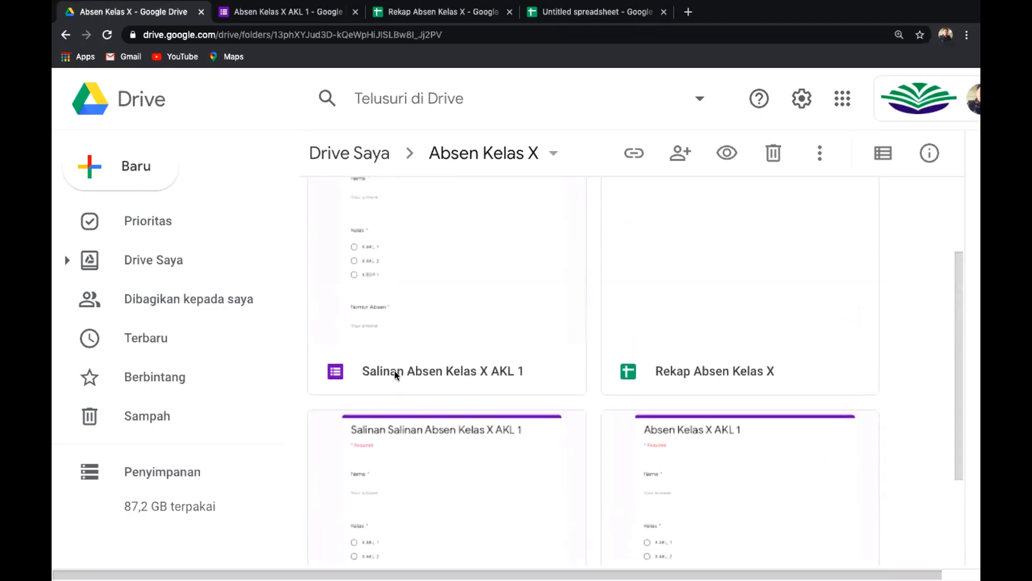
left_click(397, 377)
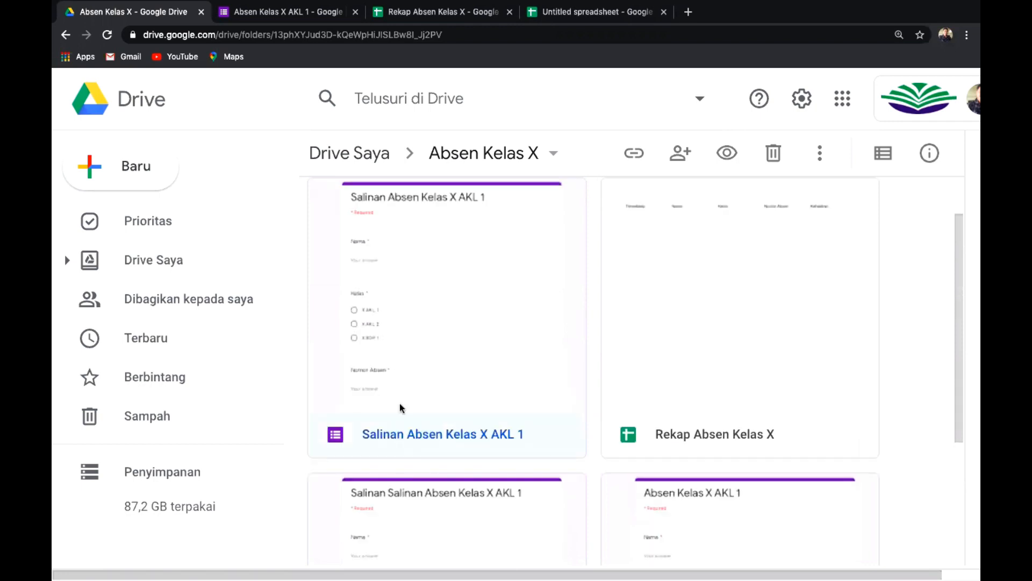
right_click(405, 446)
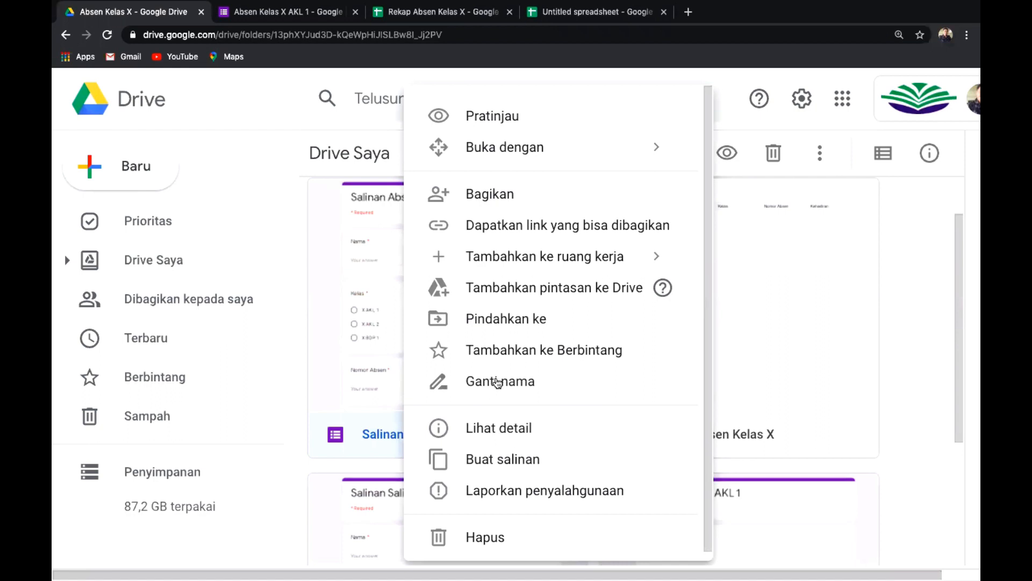
left_click(499, 383)
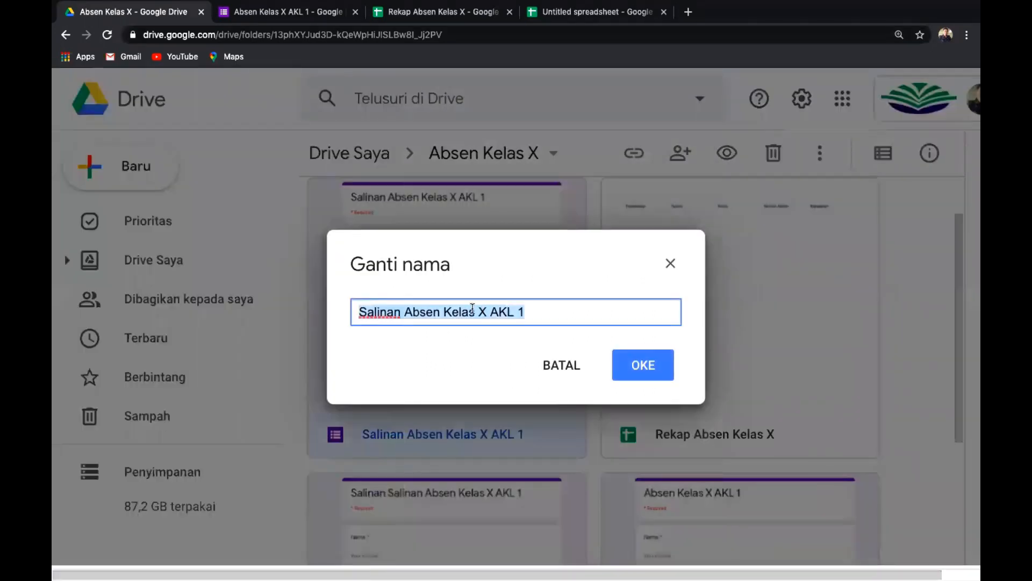
left_click(400, 313)
key("BackSpace")
key("BackSpace")
key("BackSpace")
key("BackSpace")
key("BackSpace")
key("BackSpace")
key("BackSpace")
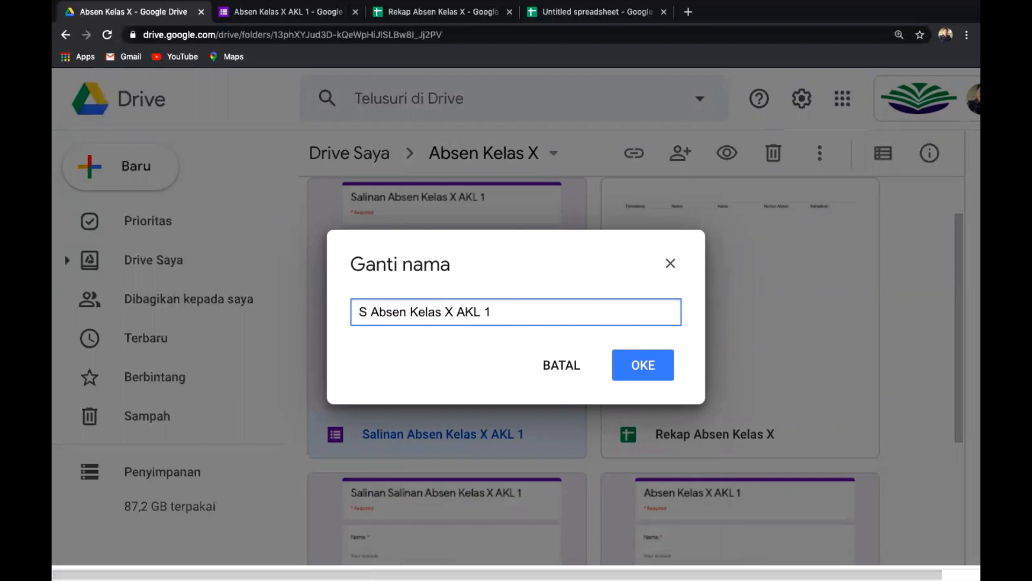
left_click(489, 315)
key("BackSpace")
key("BackSpace")
key("BackSpace")
key("BackSpace")
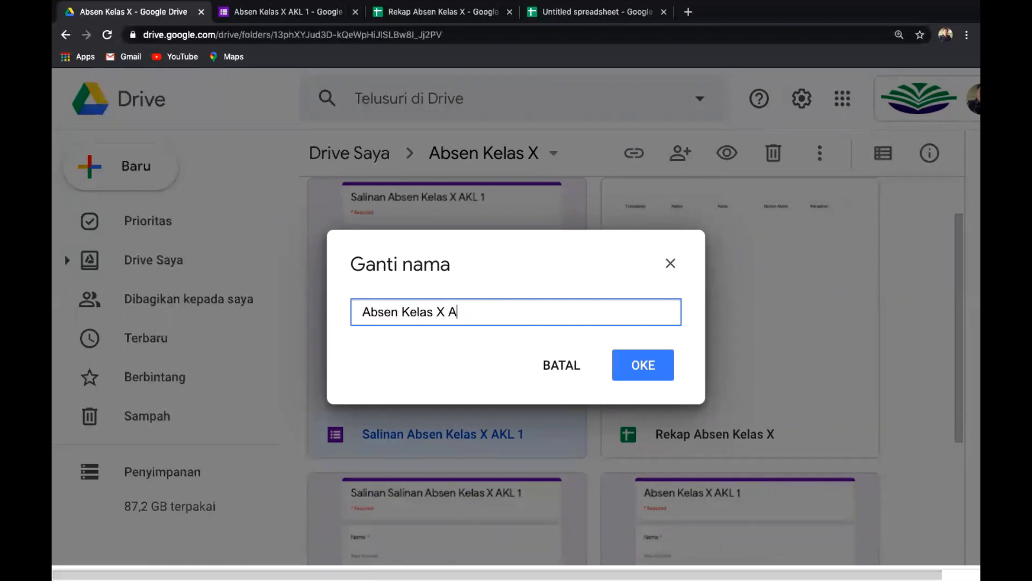
type("BDP 1")
left_click(647, 364)
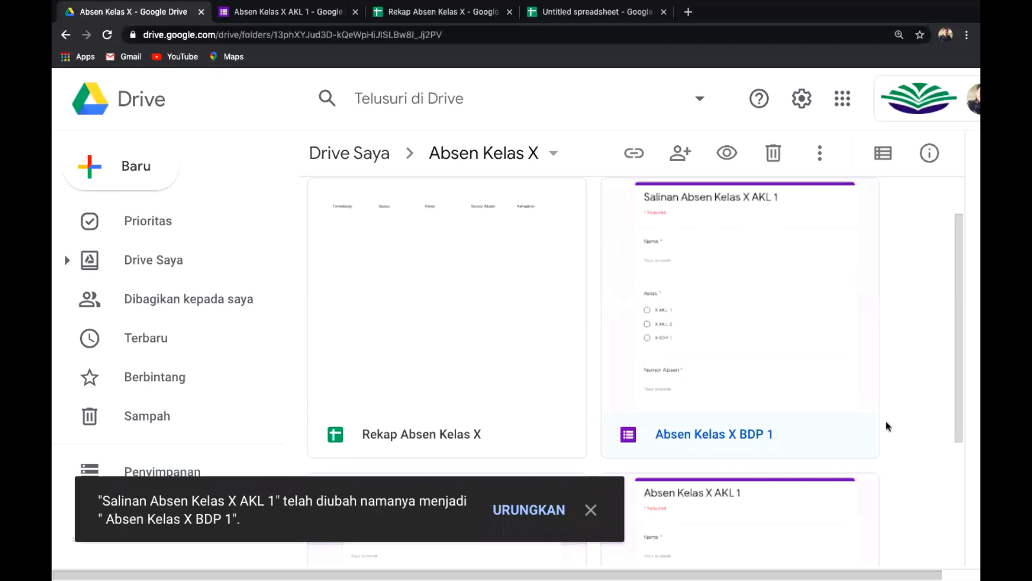
left_click(591, 510)
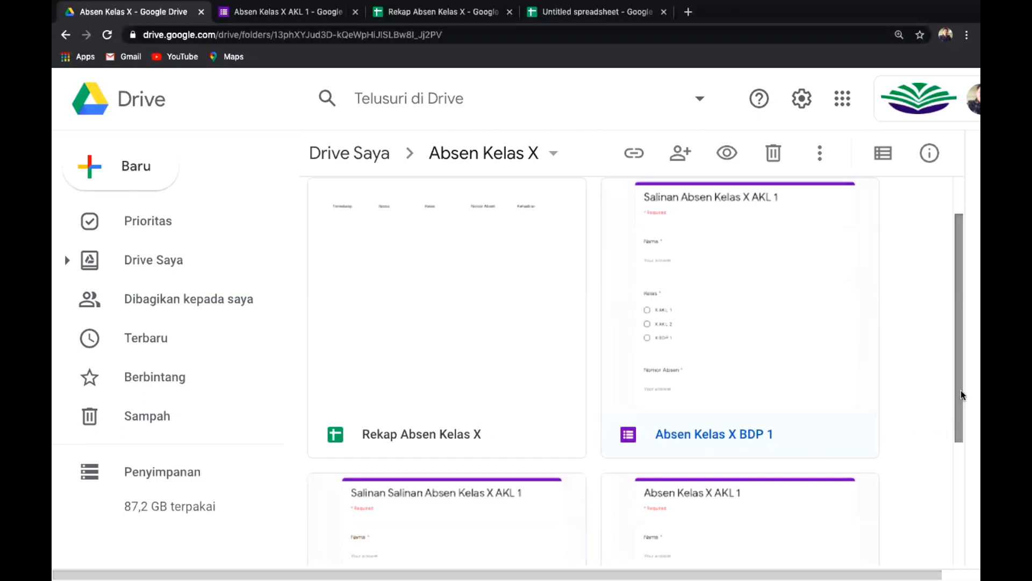
Open the Absen Kelas X AKL 2 form from the folder and show its responses.
left_click_drag(956, 399, 966, 532)
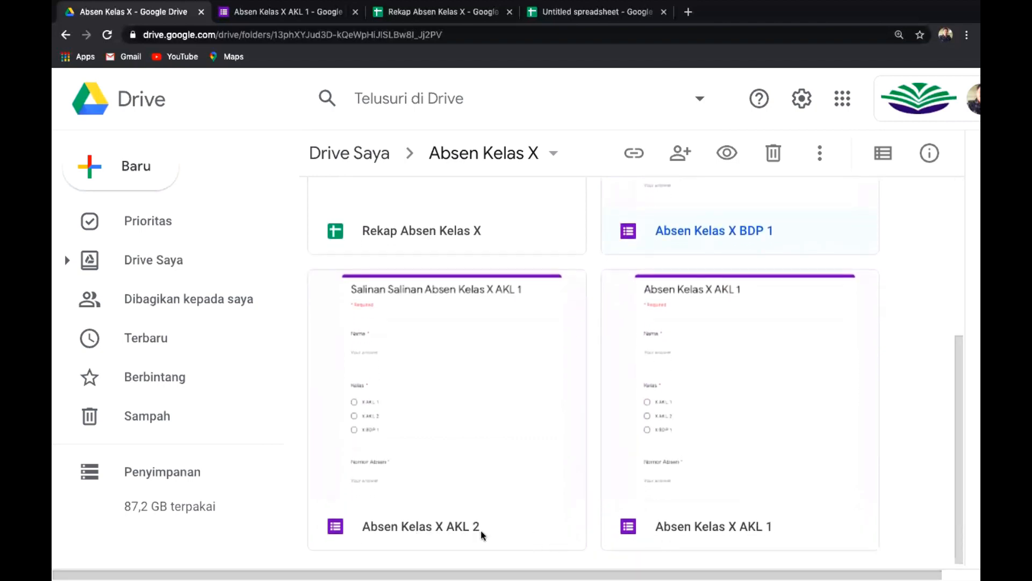
double_click(436, 531)
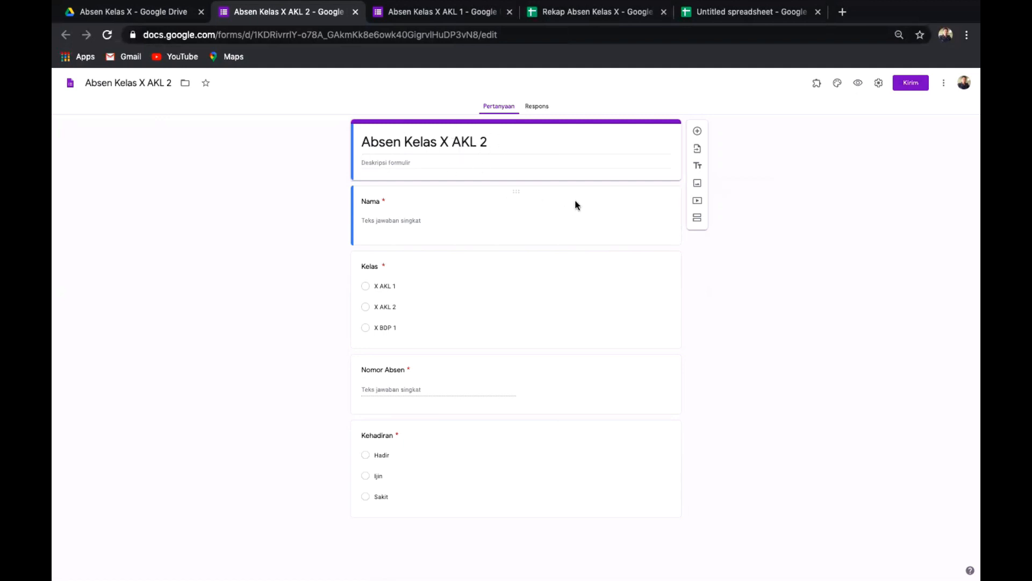
scroll(575, 201, "up", 3)
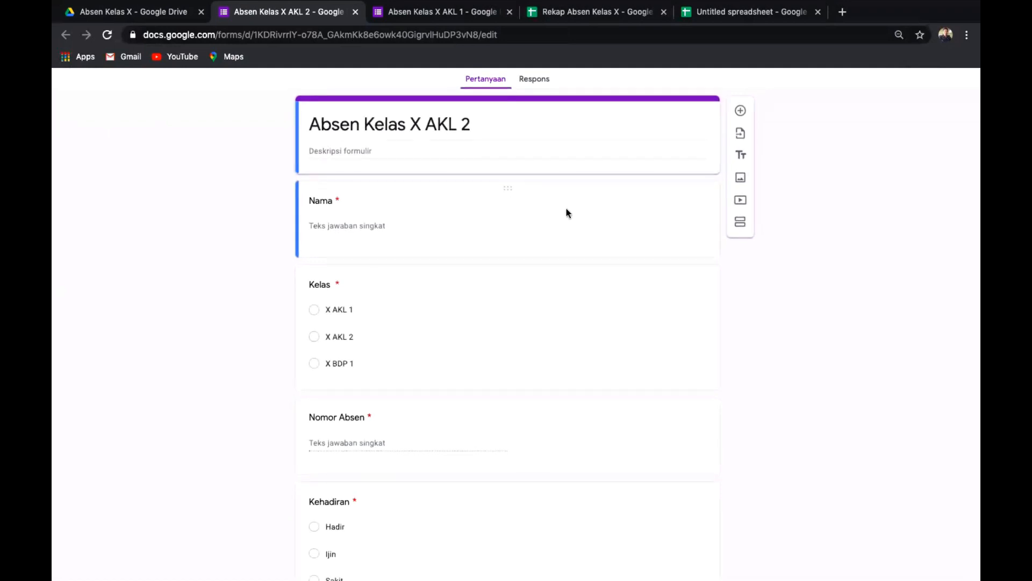
scroll(566, 210, "down", 3)
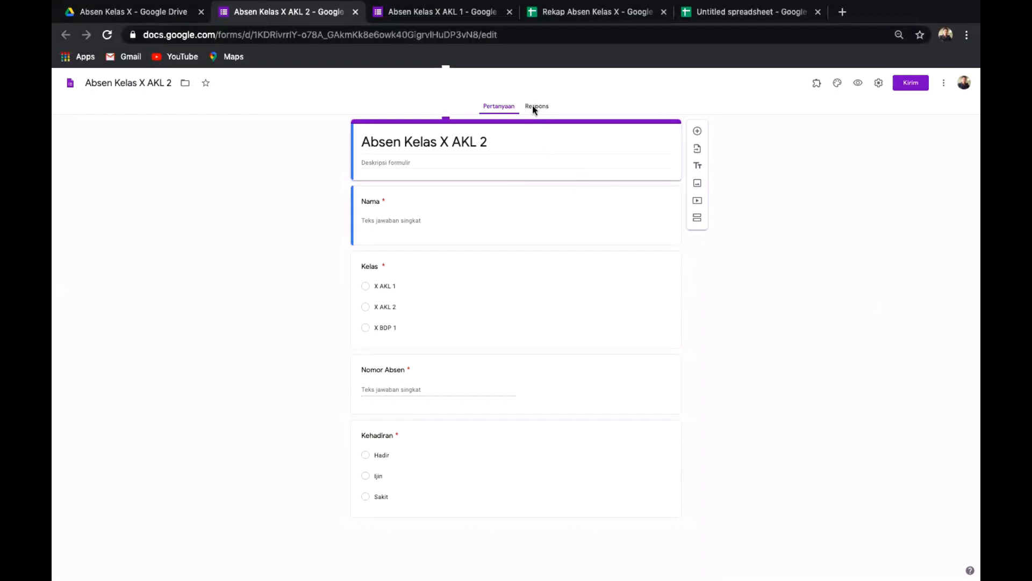
scroll(535, 110, "up", 5)
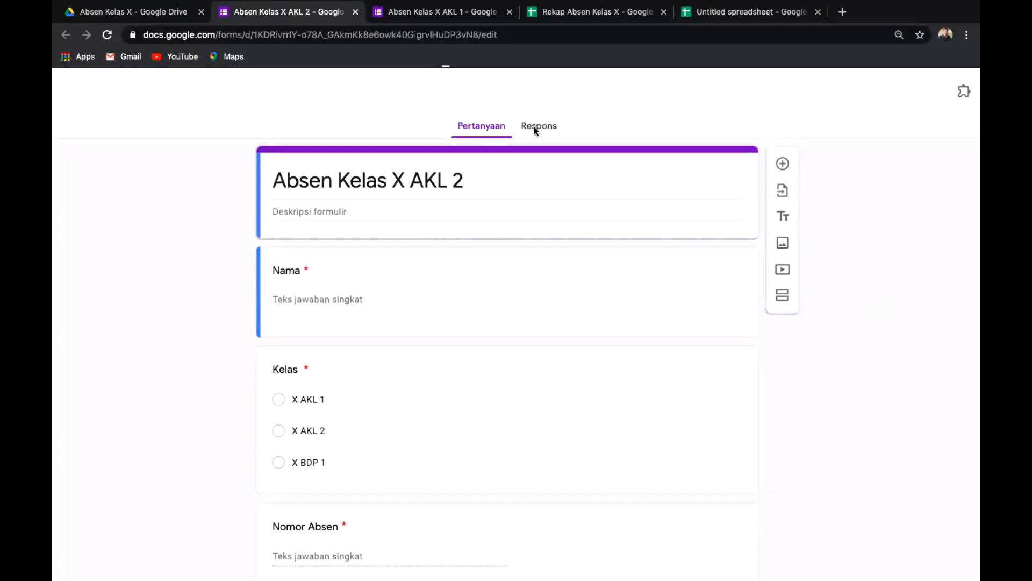
left_click(536, 129)
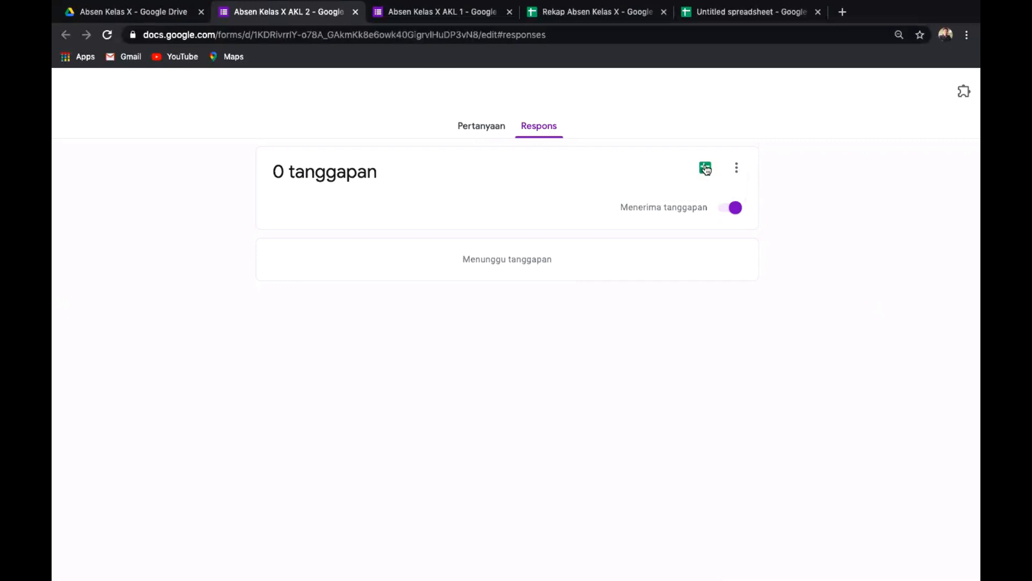
Set the existing Rekap Absen Kelas X spreadsheet as the response destination of the Absen Kelas X AKL 2 form.
scroll(707, 169, "up", 4)
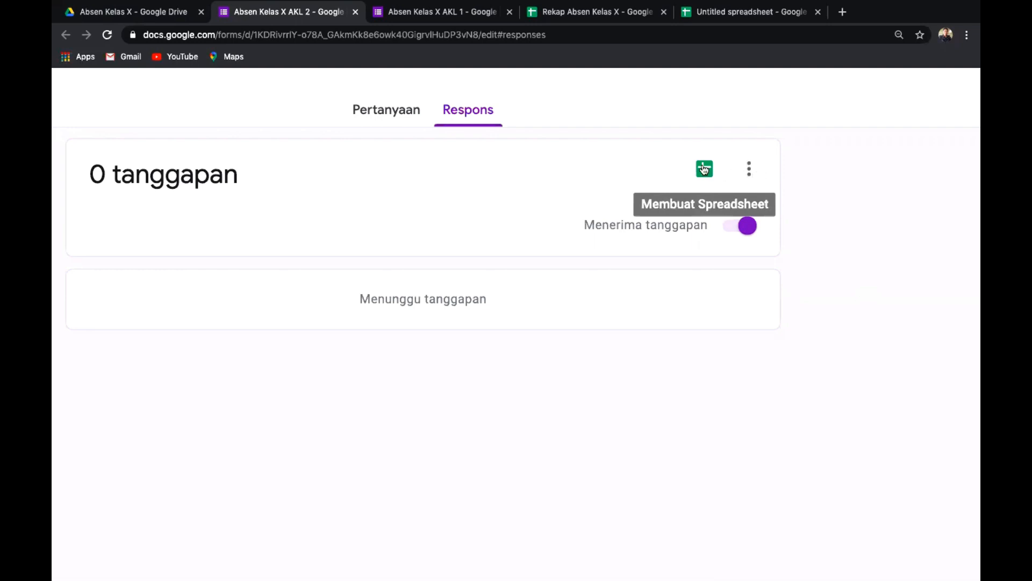
left_click(750, 171)
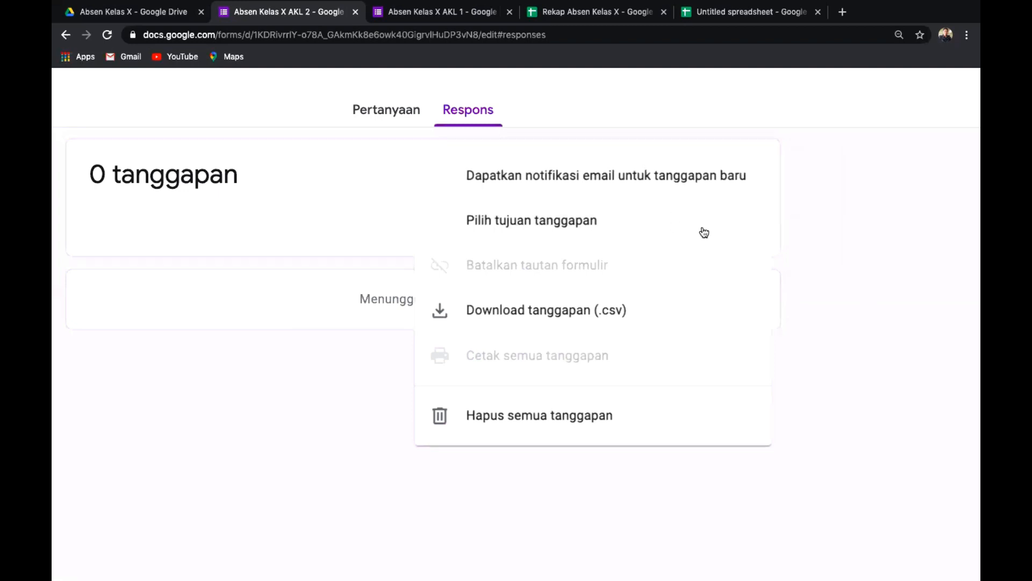
left_click(571, 229)
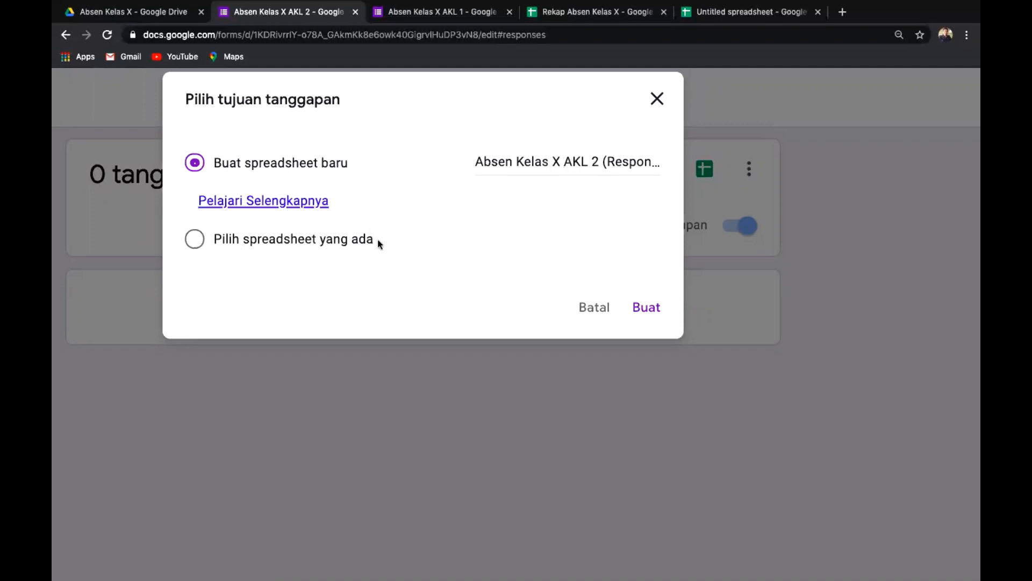
left_click(194, 241)
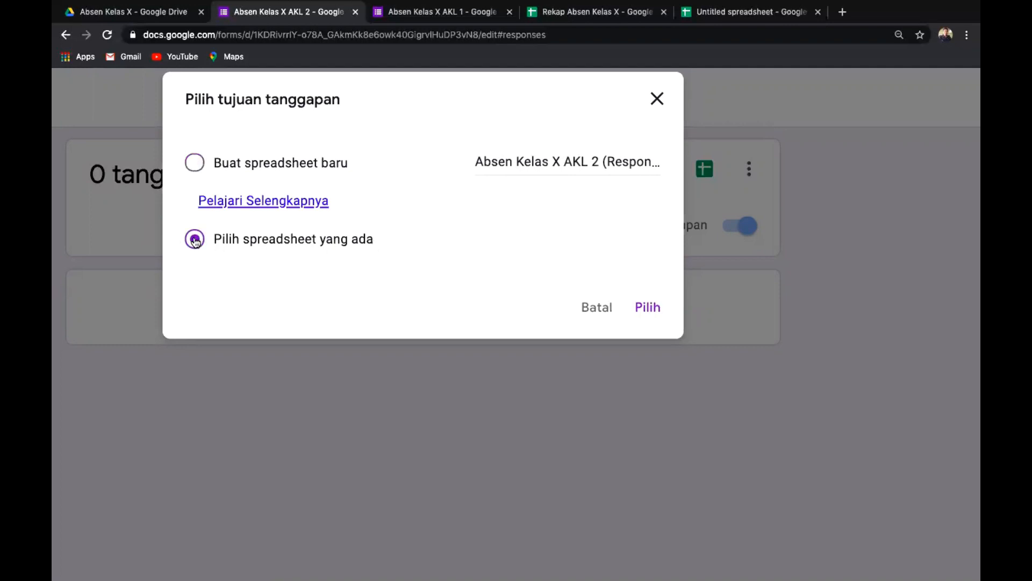
left_click(650, 305)
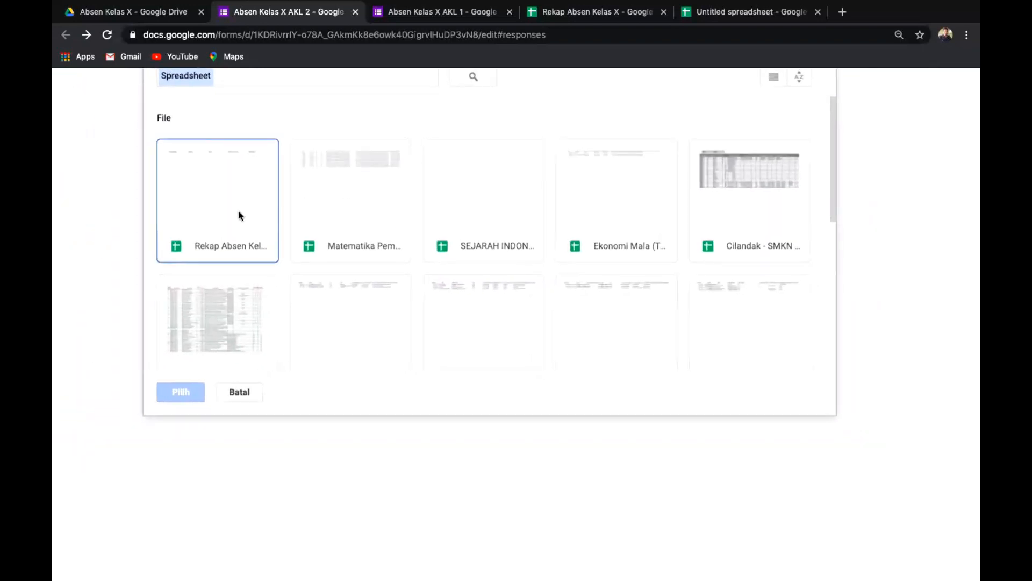
left_click(211, 236)
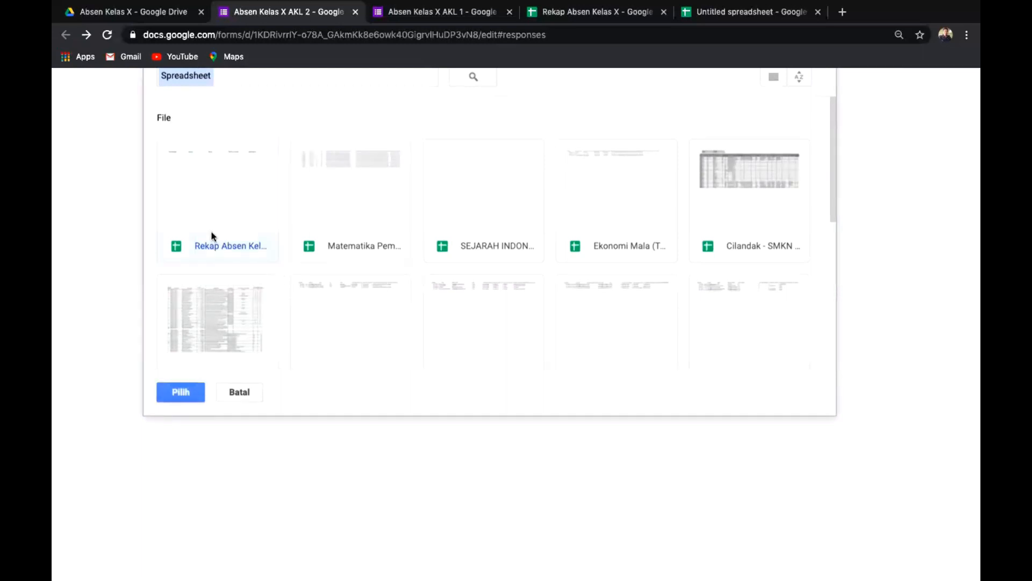
left_click(180, 394)
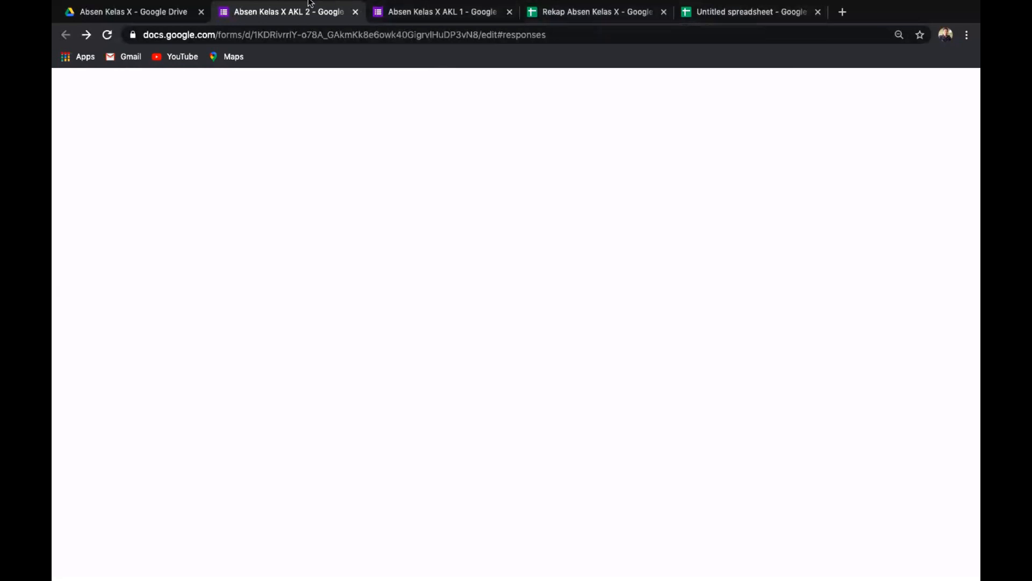
Return to the Absen Kelas X folder in Google Drive, open the Absen Kelas X BDP 1 form and show its responses.
left_click(127, 13)
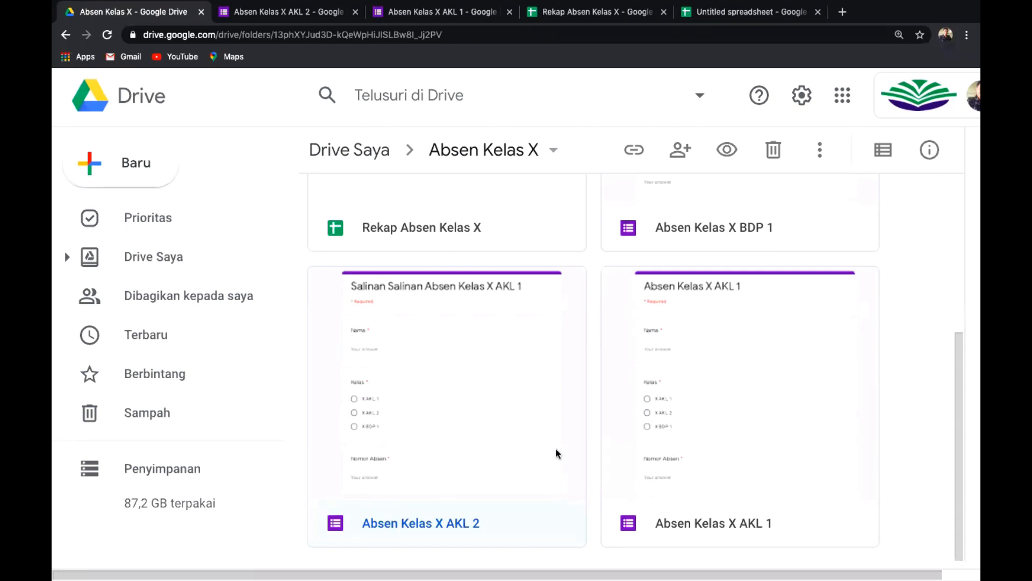
scroll(557, 453, "up", 2)
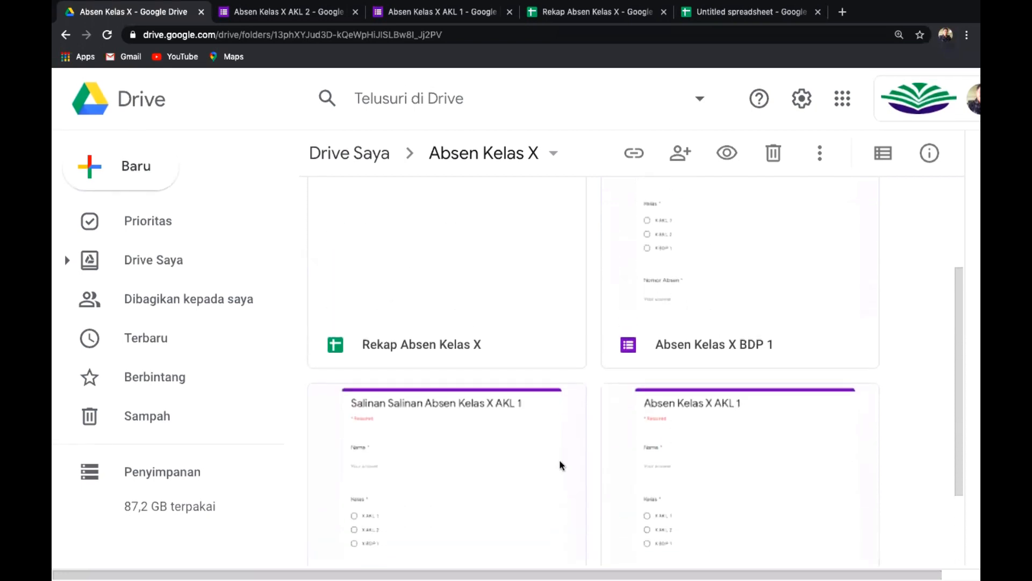
scroll(648, 524, "up", 1)
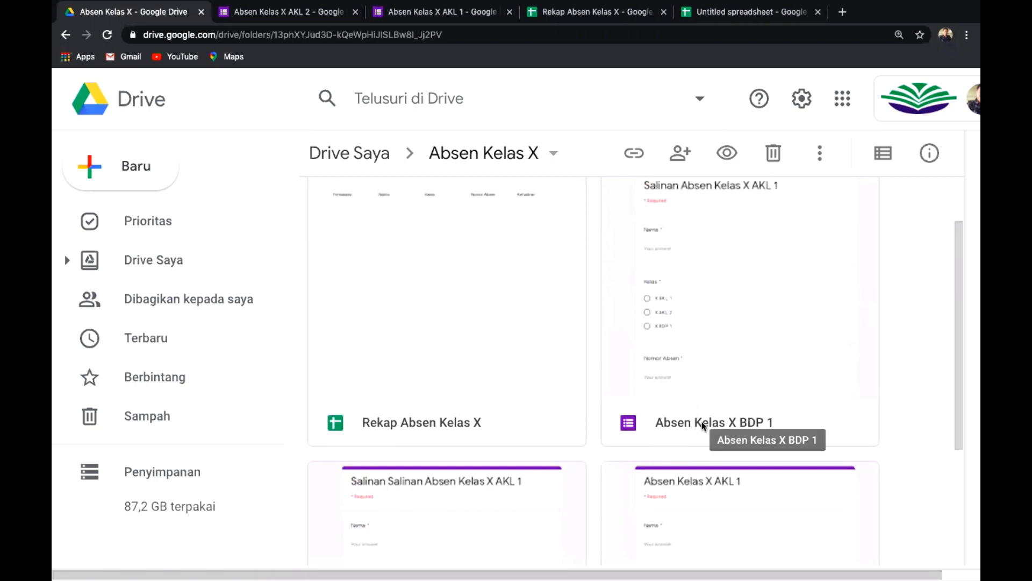
double_click(701, 424)
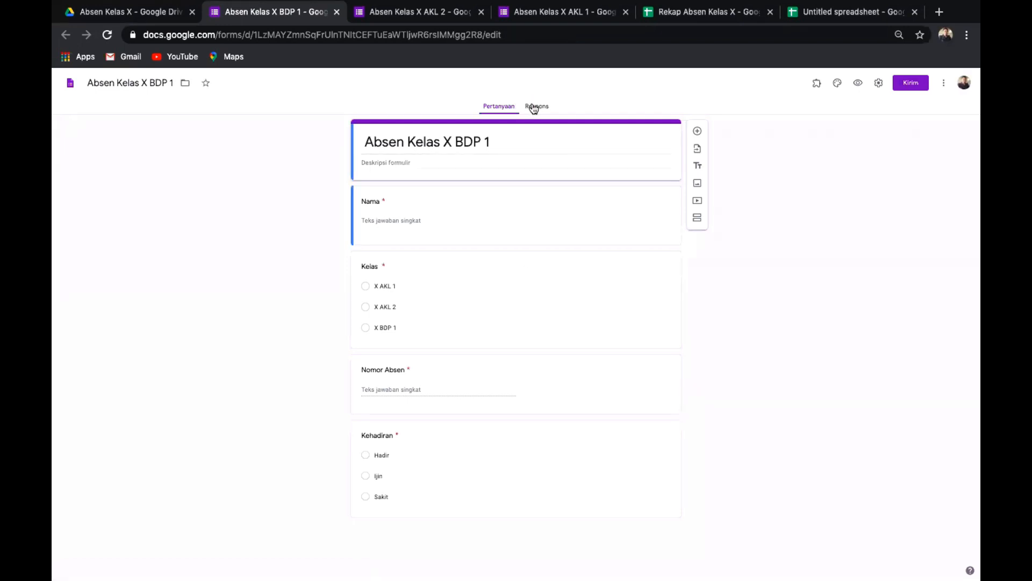
left_click(534, 107)
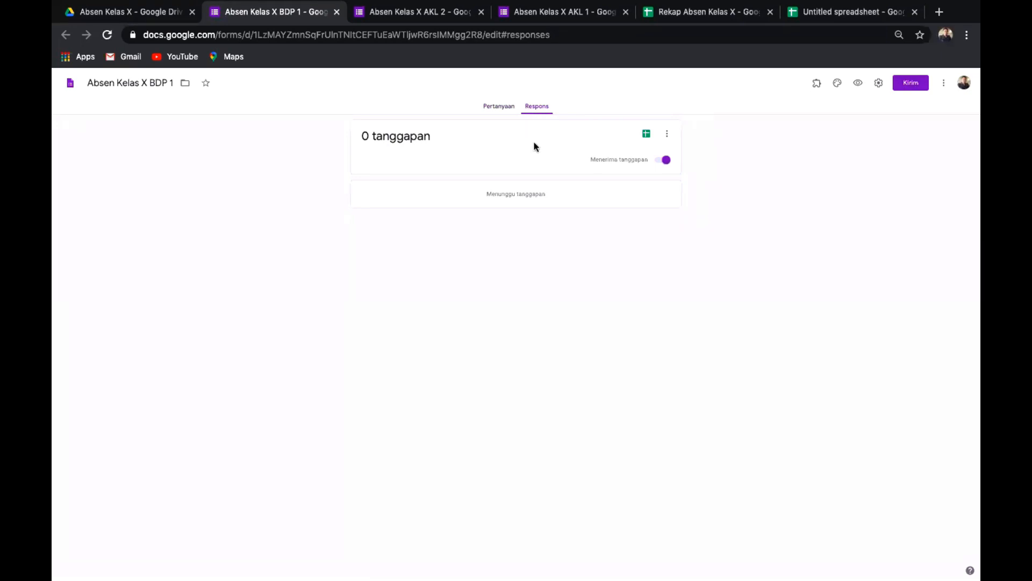
Set the existing Rekap Absen Kelas X spreadsheet as the response destination of the Absen Kelas X BDP 1 form.
scroll(535, 145, "up", 5)
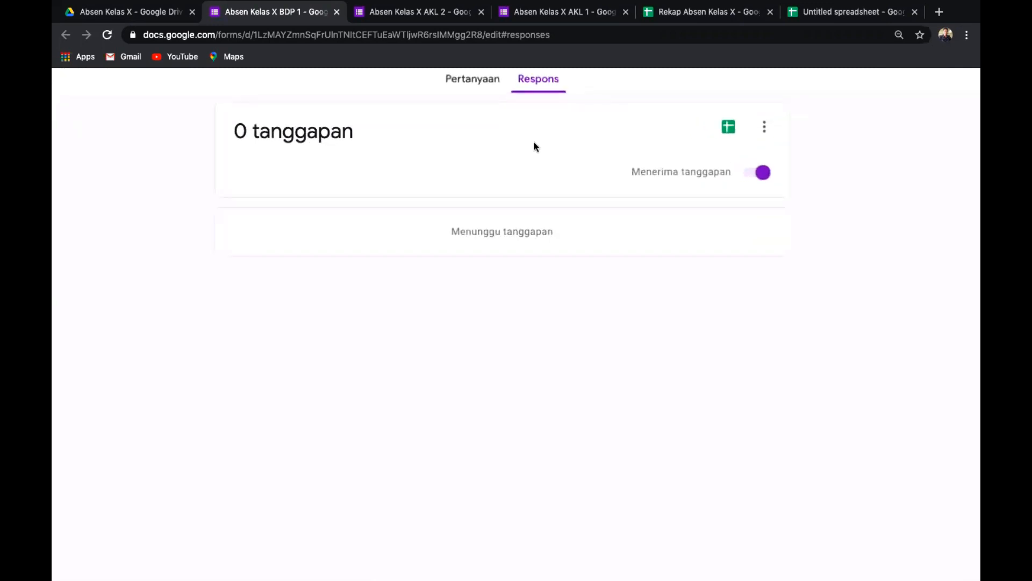
scroll(535, 146, "up", 1)
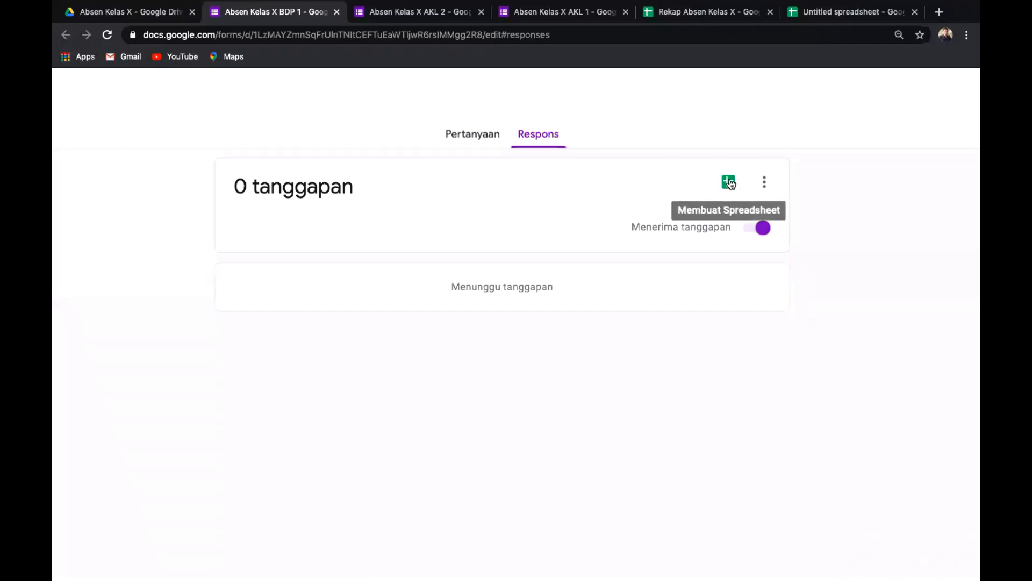
left_click(765, 183)
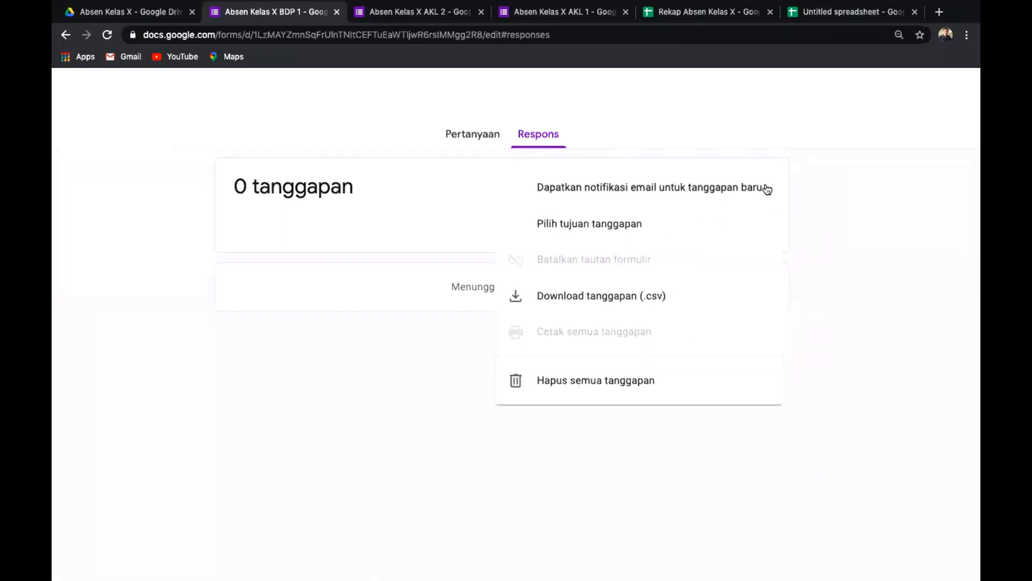
left_click(559, 223)
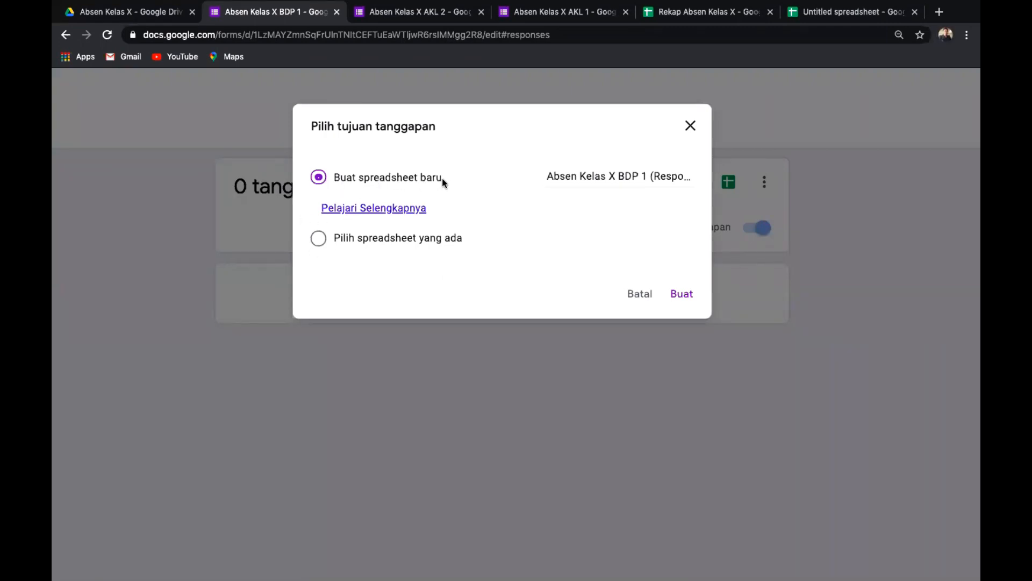
left_click(318, 240)
left_click(682, 293)
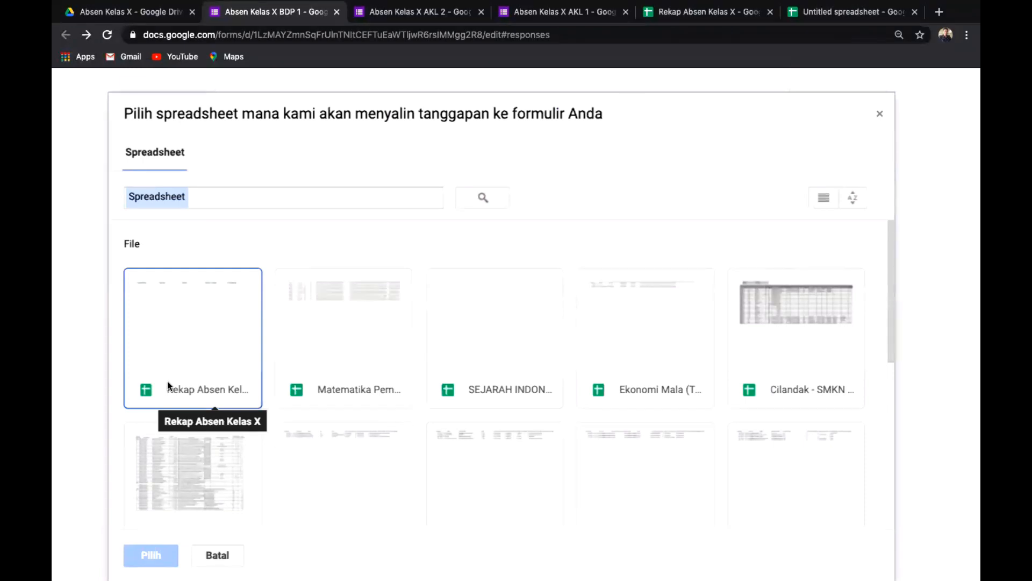
left_click(167, 383)
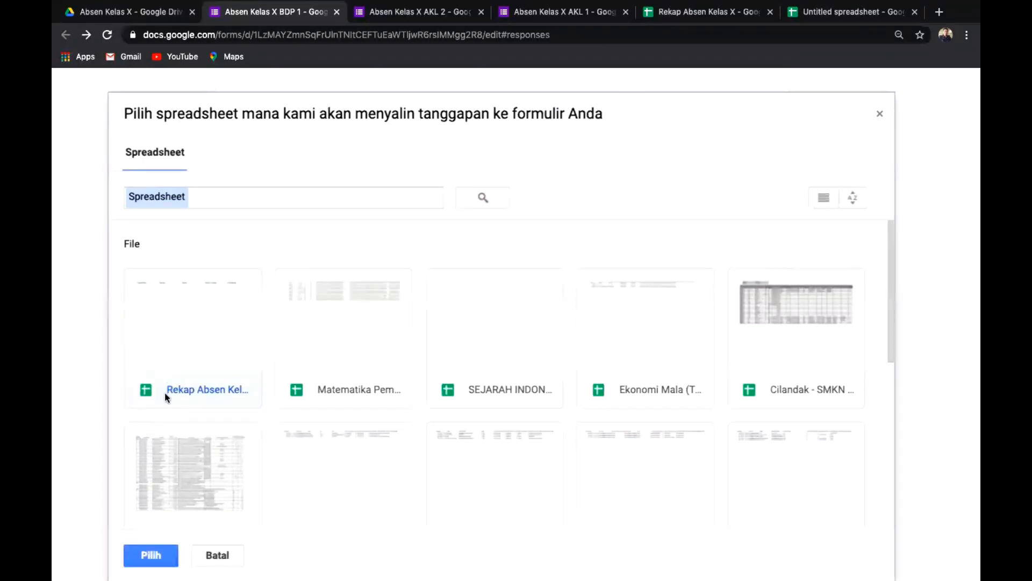
left_click(145, 557)
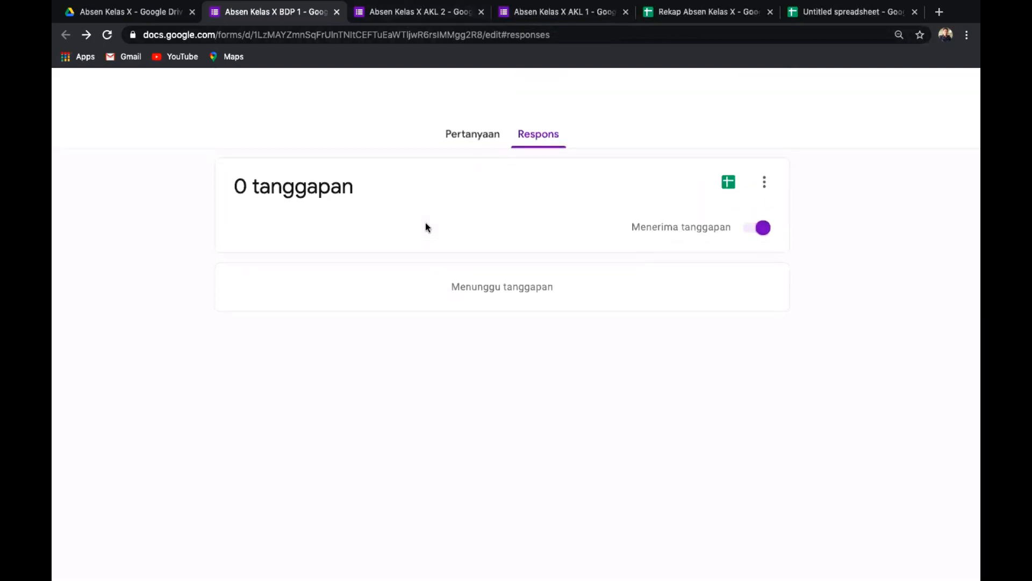
Switch back to the Absen Kelas X folder in Google Drive and look over its forms.
left_click(409, 13)
left_click(270, 13)
left_click(123, 15)
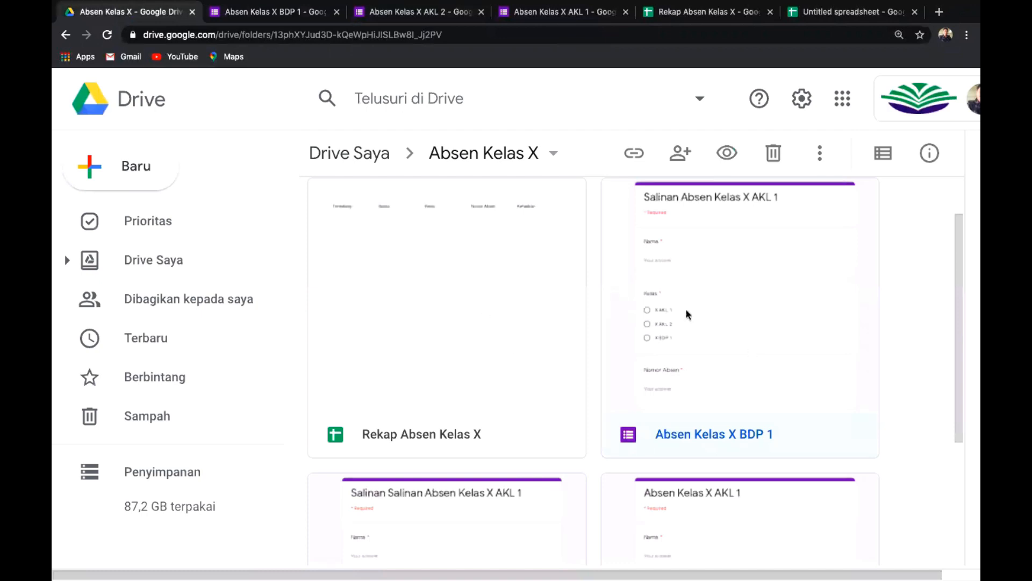
scroll(598, 316, "down", 1)
scroll(599, 316, "down", 3)
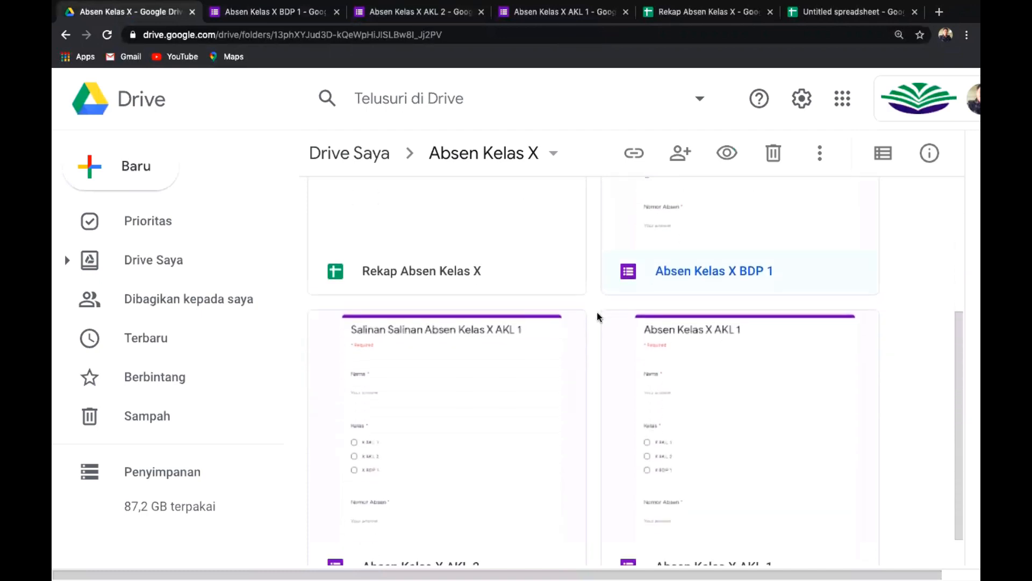
Switch from the Absen Kelas X folder to the Absen Kelas X AKL 1 form and open its preview.
scroll(599, 316, "up", 3)
scroll(598, 317, "up", 3)
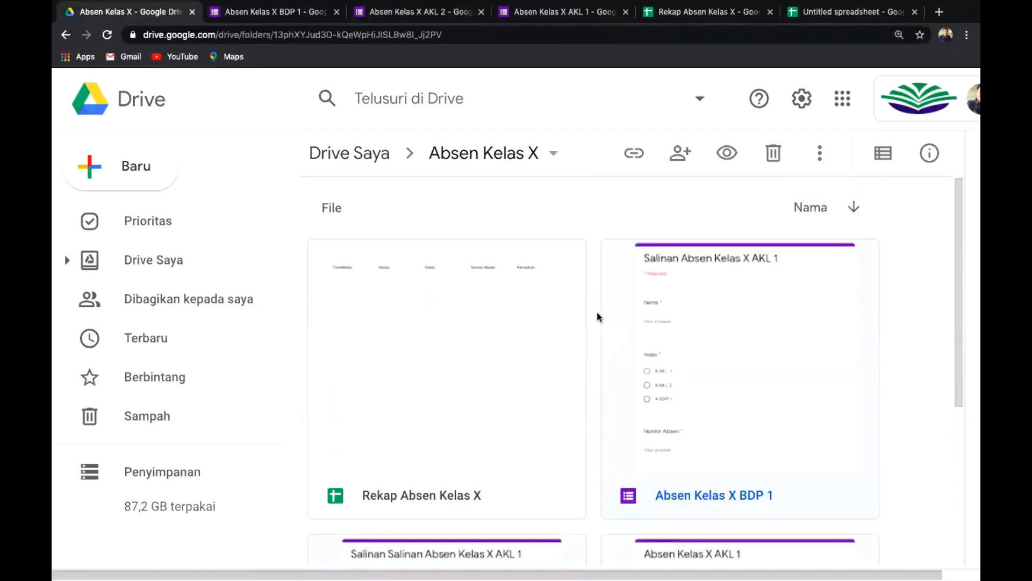
scroll(598, 316, "down", 3)
scroll(598, 316, "down", 2)
scroll(598, 317, "up", 5)
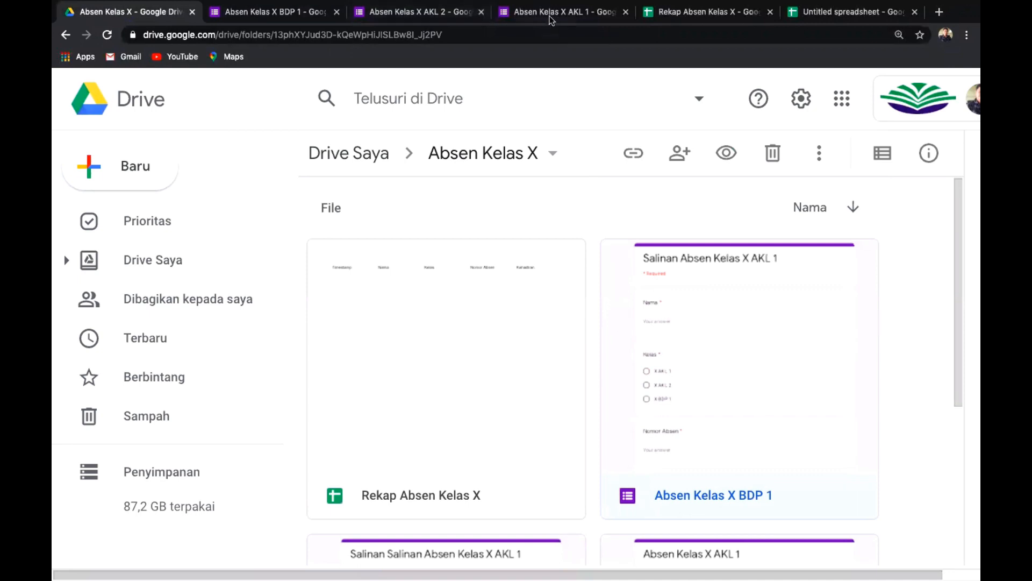
left_click(546, 12)
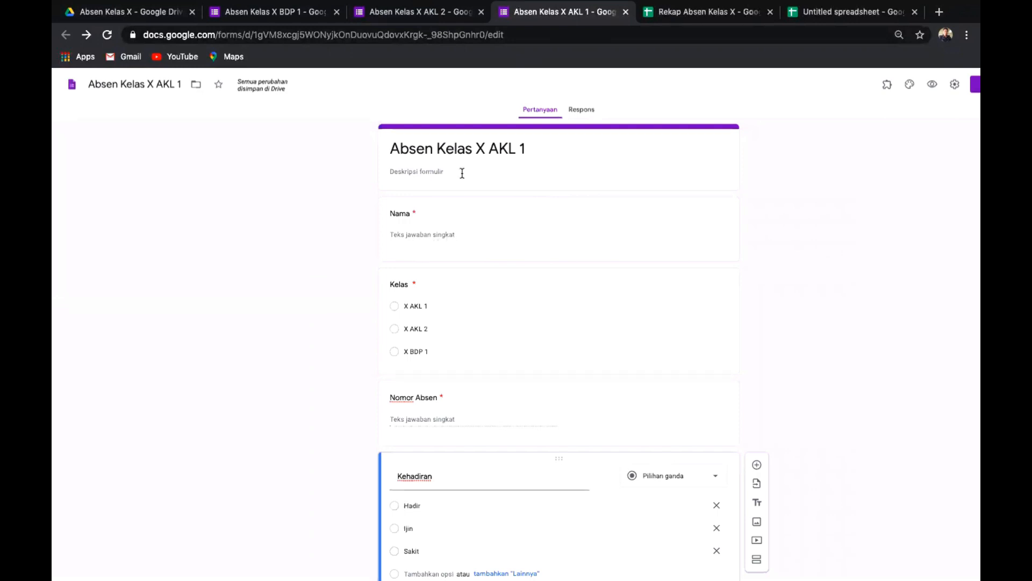
left_click(933, 85)
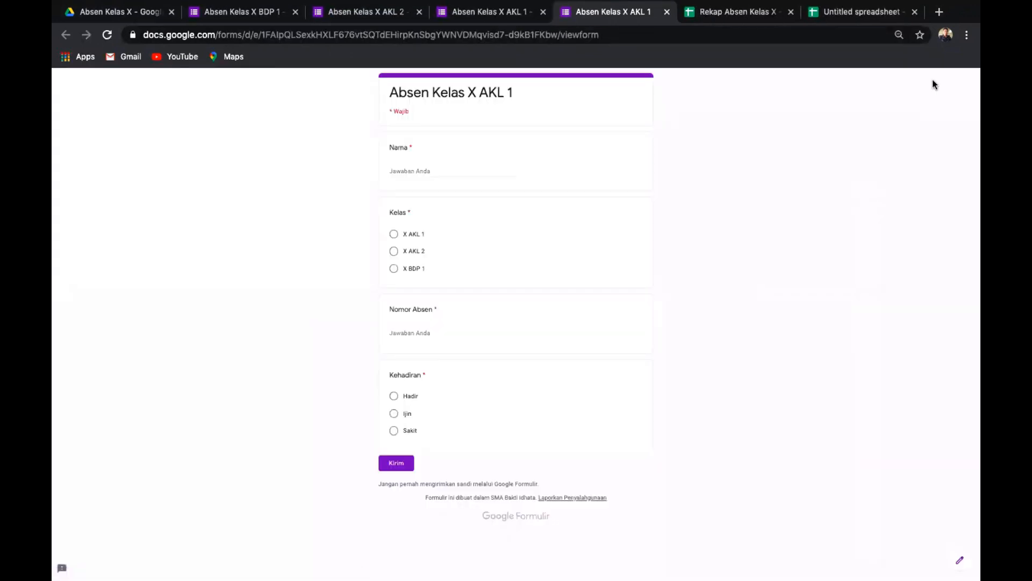
Submit a test response to Absen Kelas X AKL 1 with a student's name, class X AKL 1, Nomor Absen 1 and Kehadiran Hadir.
left_click(433, 170)
type("Adam")
left_click(399, 234)
scroll(494, 201, "up", 3)
scroll(495, 207, "down", 3)
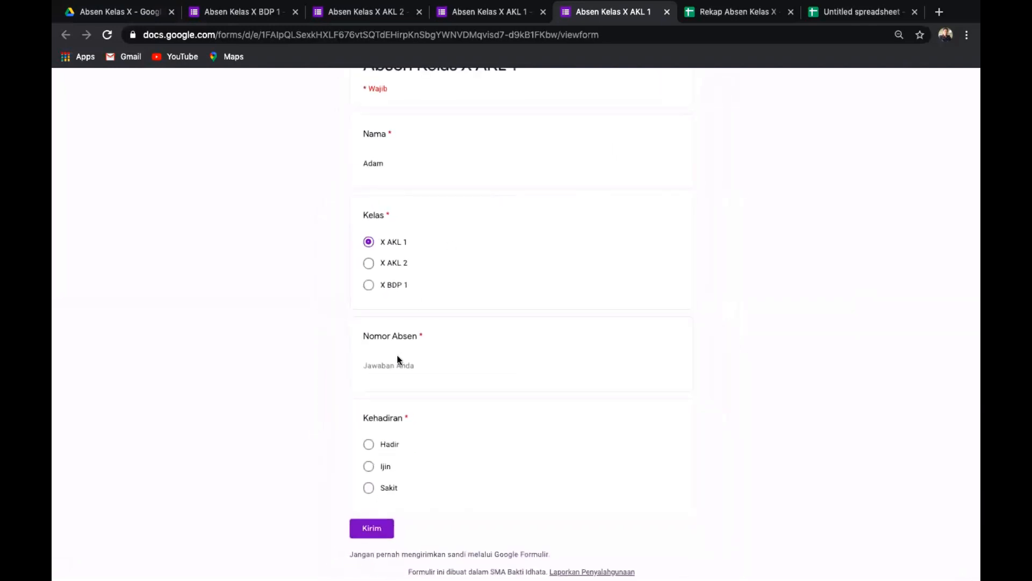
left_click(369, 365)
type("1")
left_click(371, 446)
left_click(368, 530)
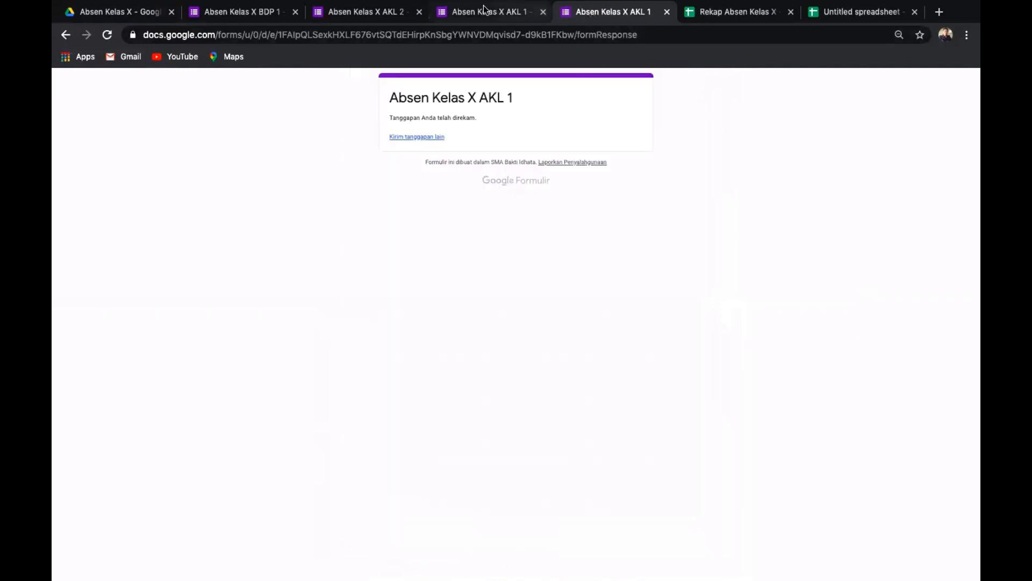
Look through the open AKL 2, BDP 1 and AKL 1 forms, checking the BDP 1 form's questions and responses.
left_click(392, 11)
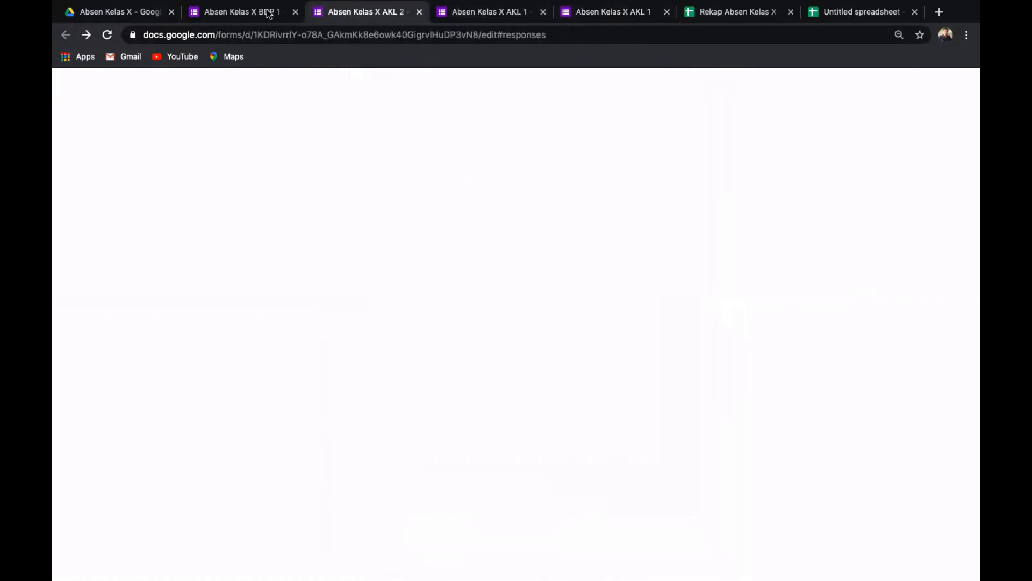
left_click(250, 12)
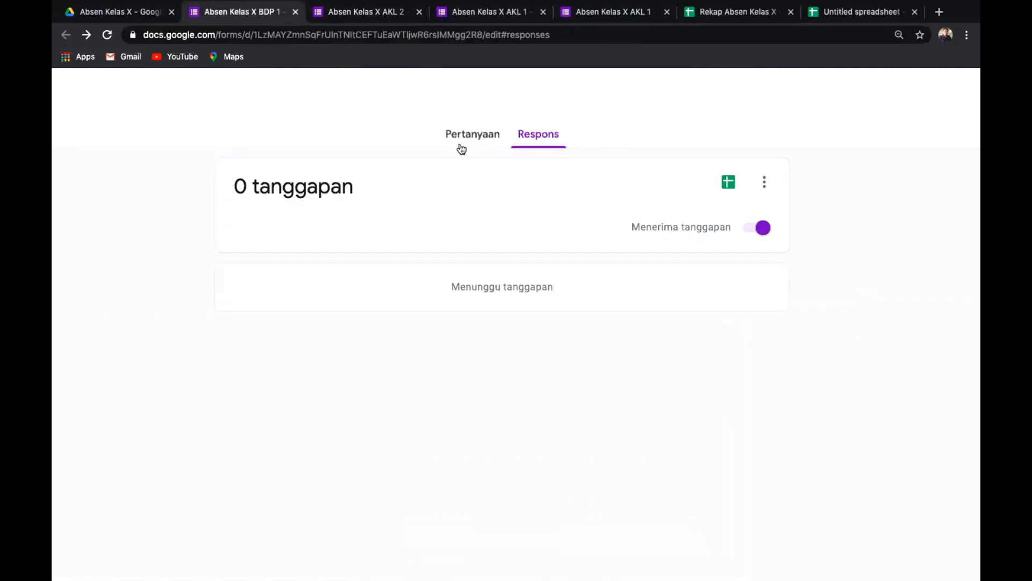
left_click(467, 139)
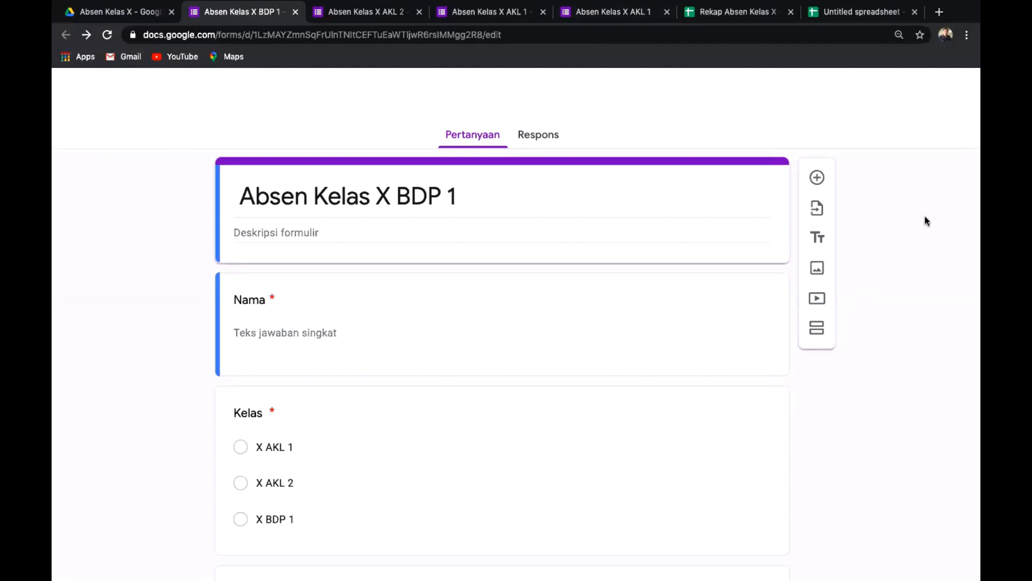
scroll(925, 218, "up", 1)
scroll(924, 217, "down", 1)
scroll(924, 217, "up", 1)
scroll(925, 217, "down", 1)
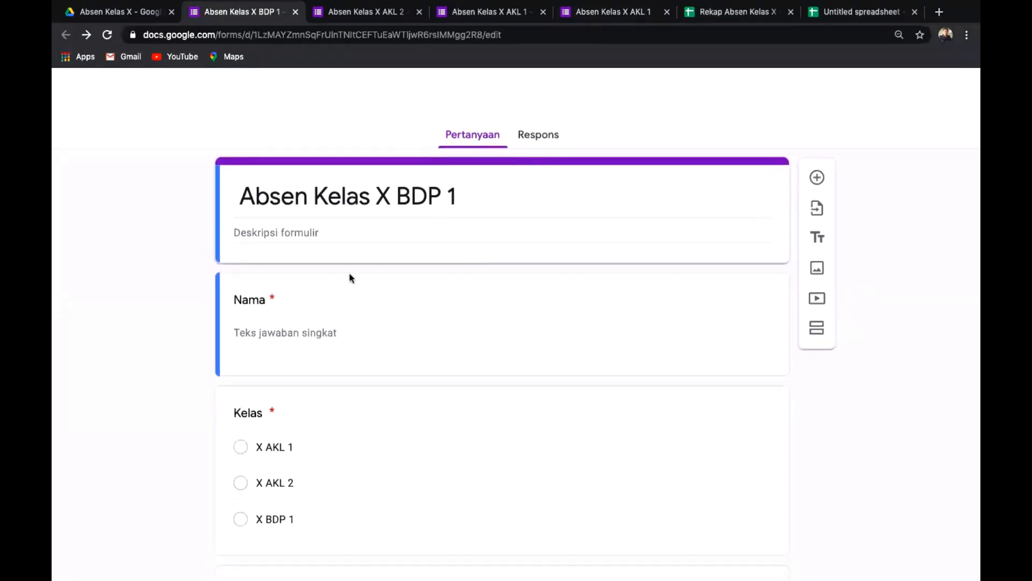
left_click(284, 334)
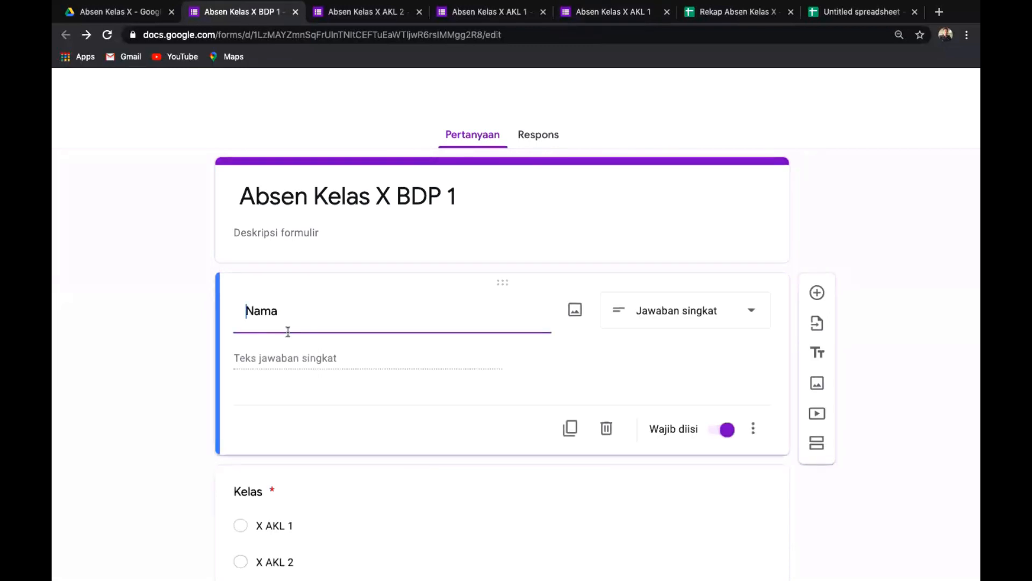
left_click(534, 140)
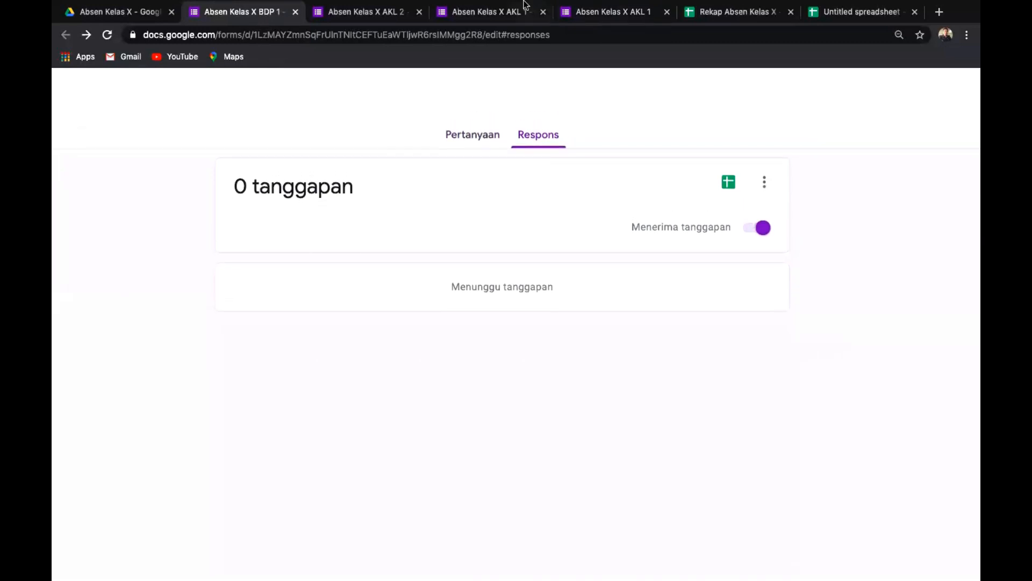
left_click(615, 15)
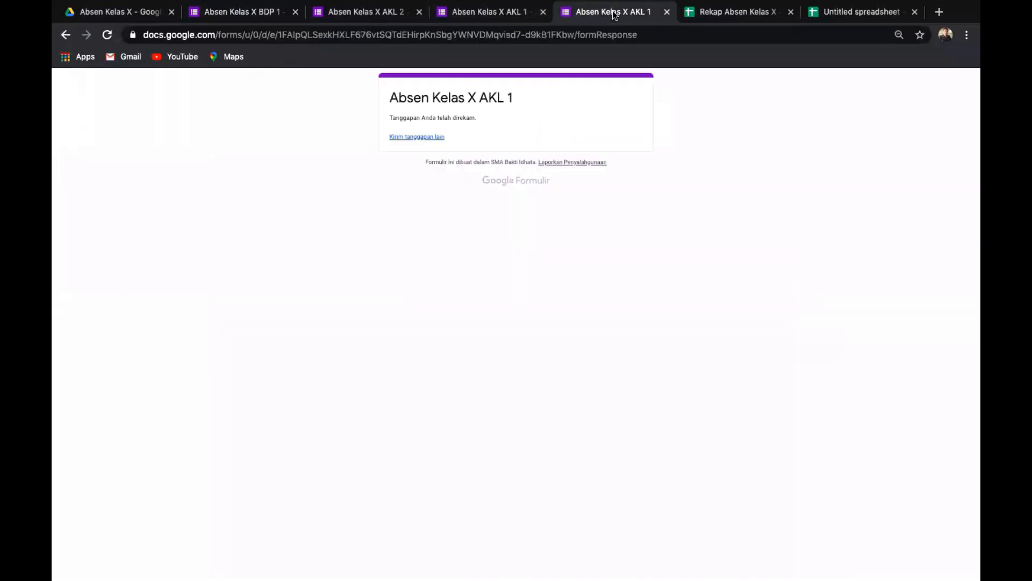
left_click(495, 15)
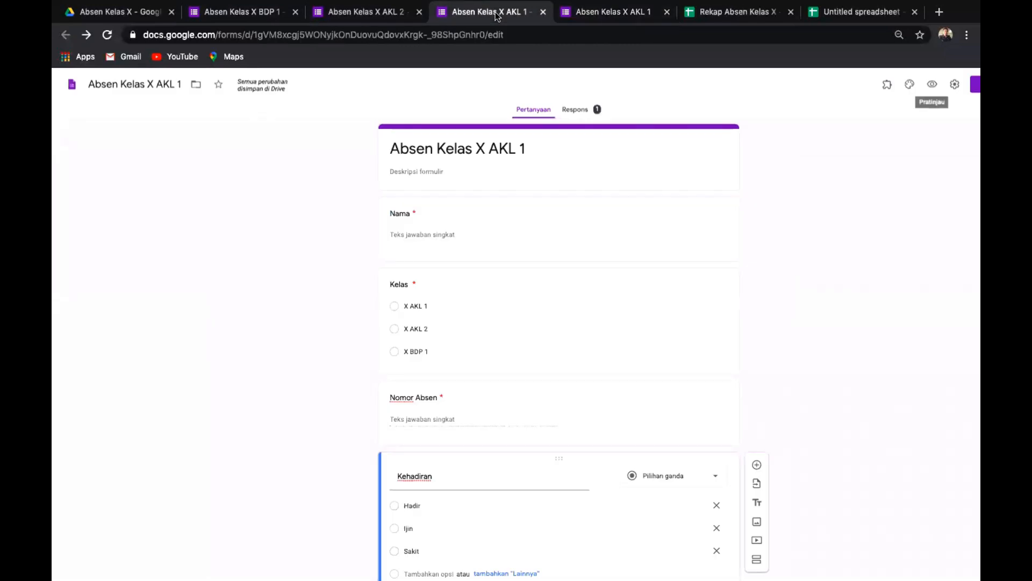
left_click(239, 12)
Return to the Absen Kelas X folder in Google Drive, open the Absen Kelas X BDP 1 form and preview it.
left_click(137, 12)
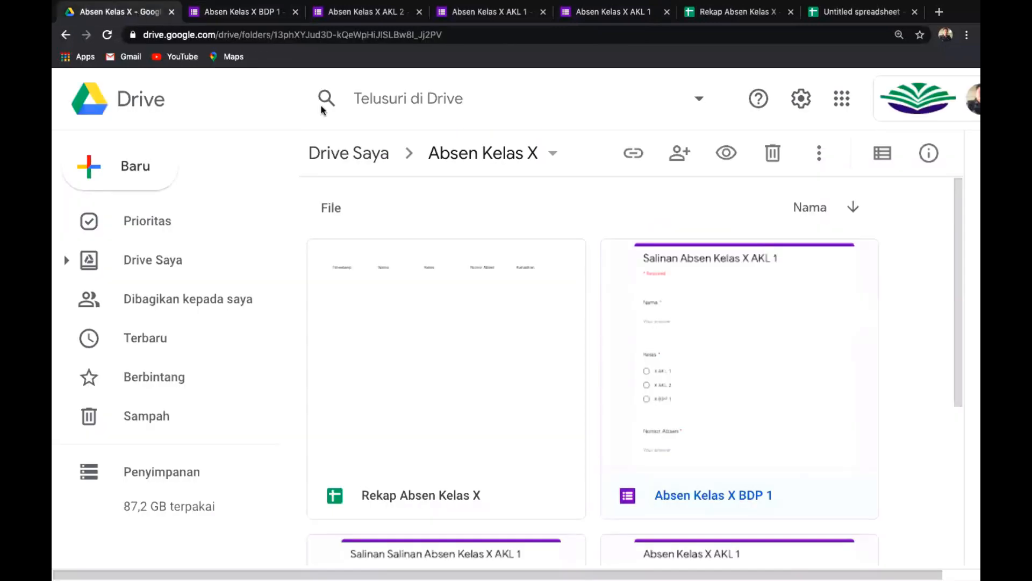
scroll(702, 424, "down", 1)
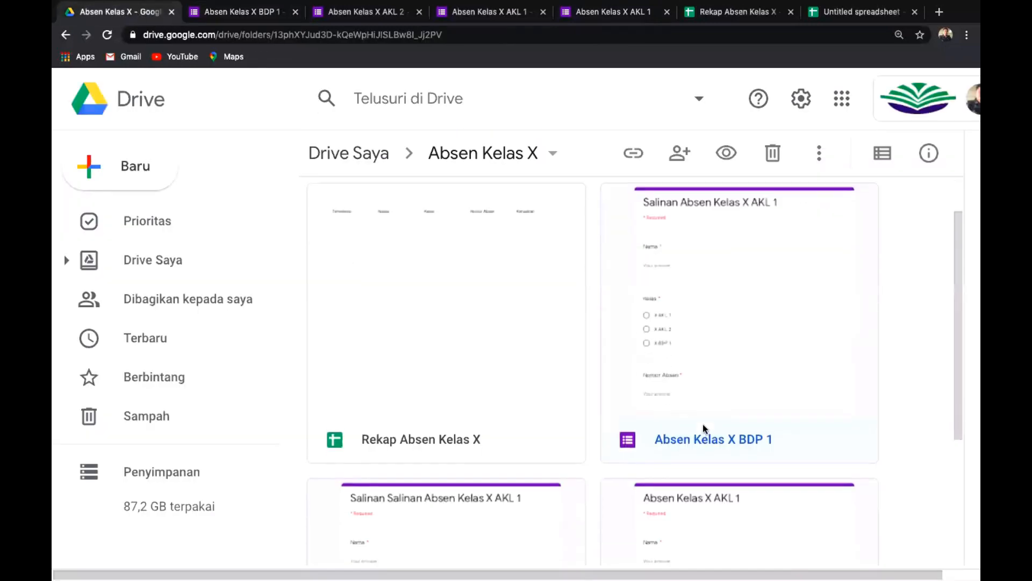
double_click(693, 437)
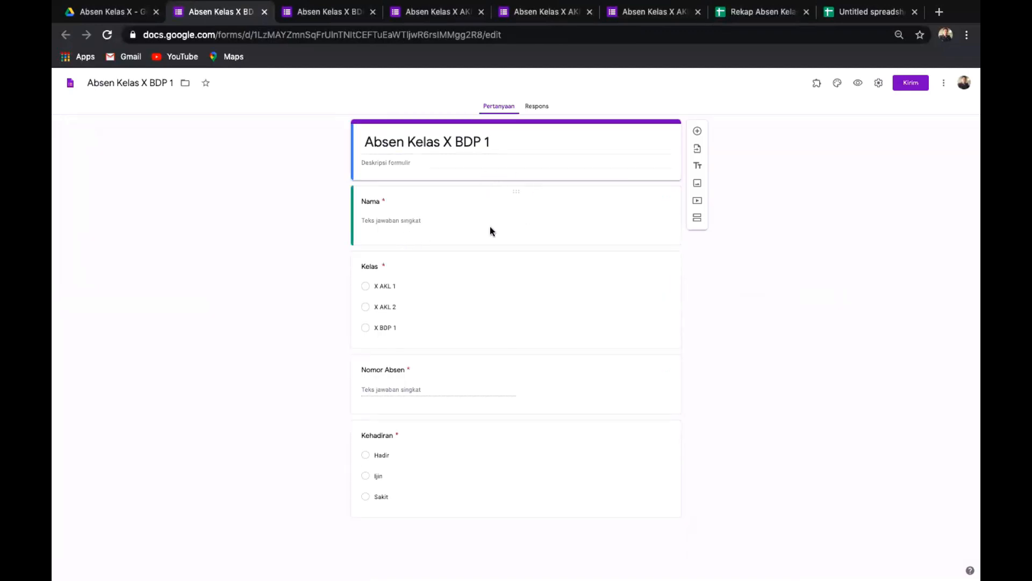
left_click(858, 82)
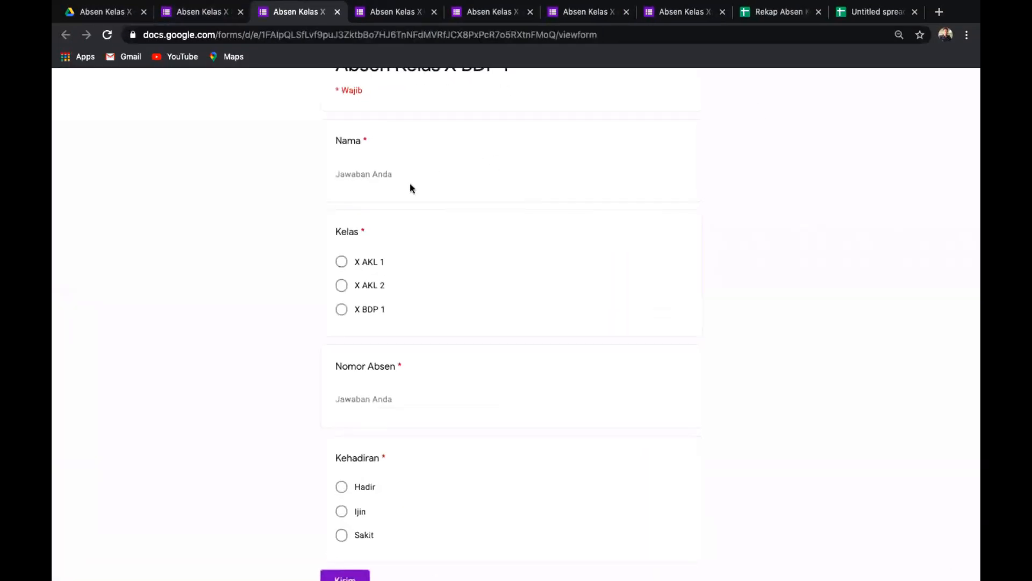
Submit a test response to Absen Kelas X BDP 1 with a student's name, class X BDP 1, Nomor Absen 2 and Kehadiran Hadir.
left_click(392, 176)
type("Ayu")
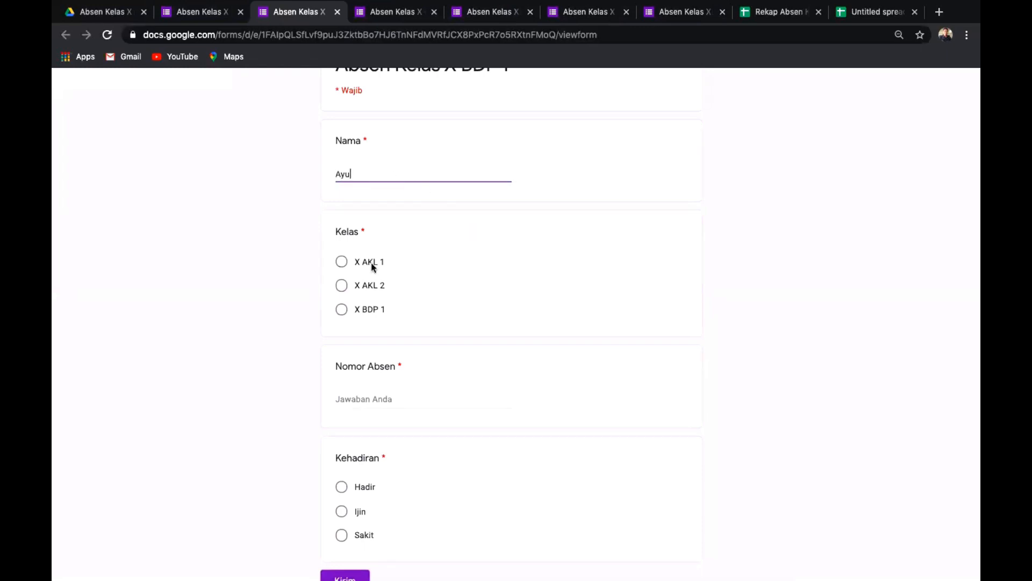
left_click(343, 312)
left_click(397, 396)
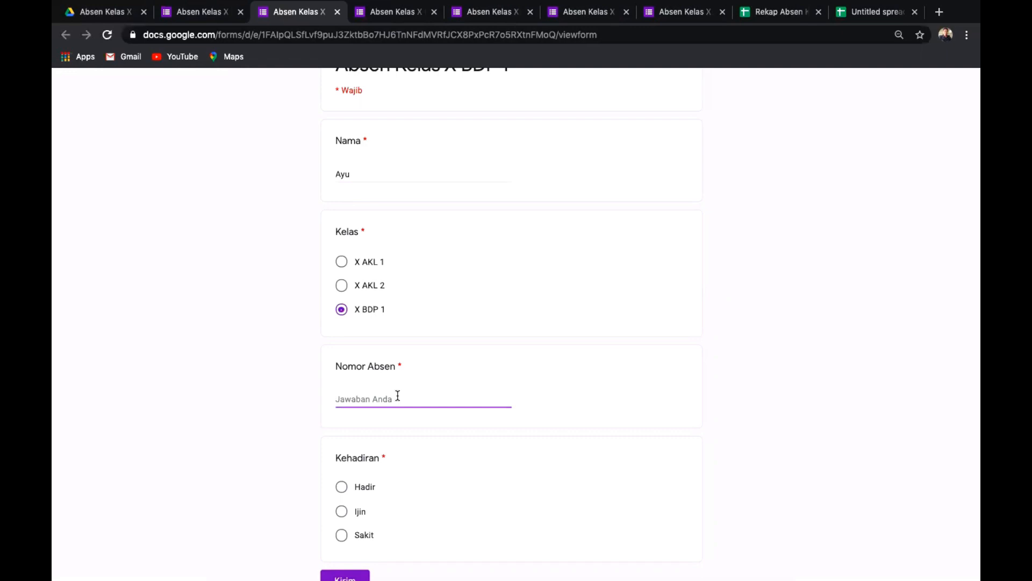
type("2")
left_click(342, 487)
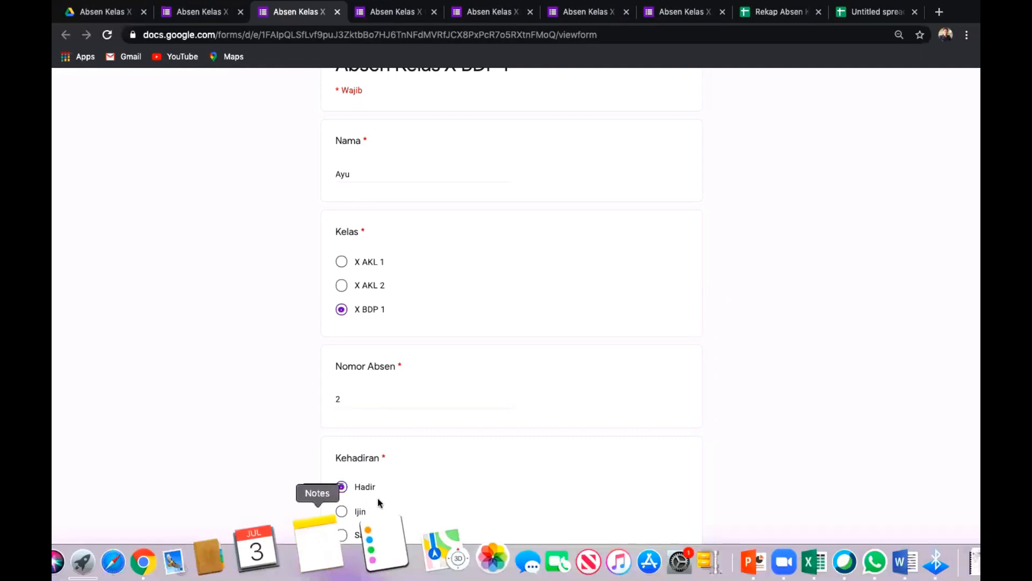
scroll(466, 434, "down", 5)
left_click(344, 440)
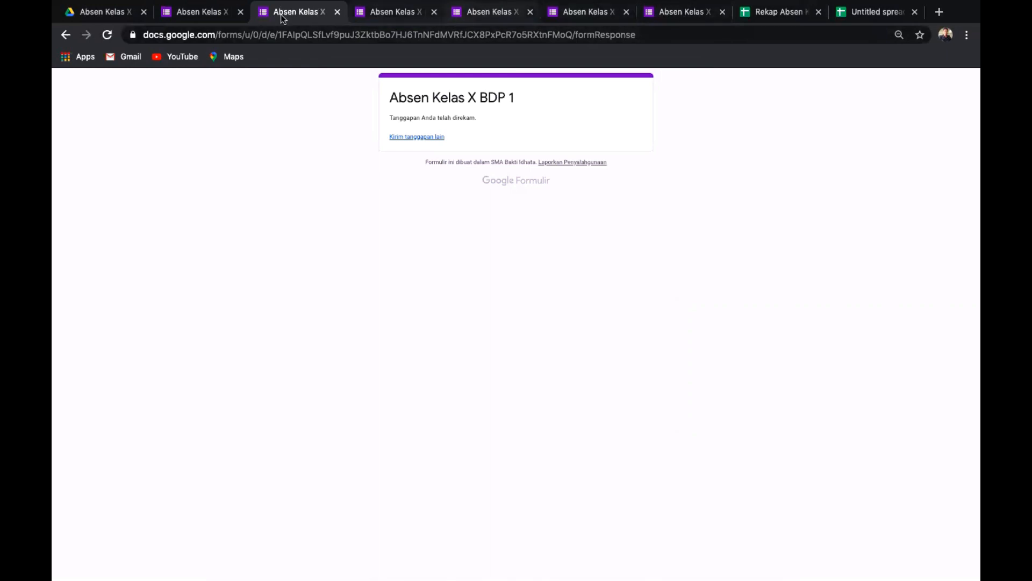
Go back to the Absen Kelas X folder in Google Drive, open the Absen Kelas X AKL 1 form and preview it.
left_click(115, 13)
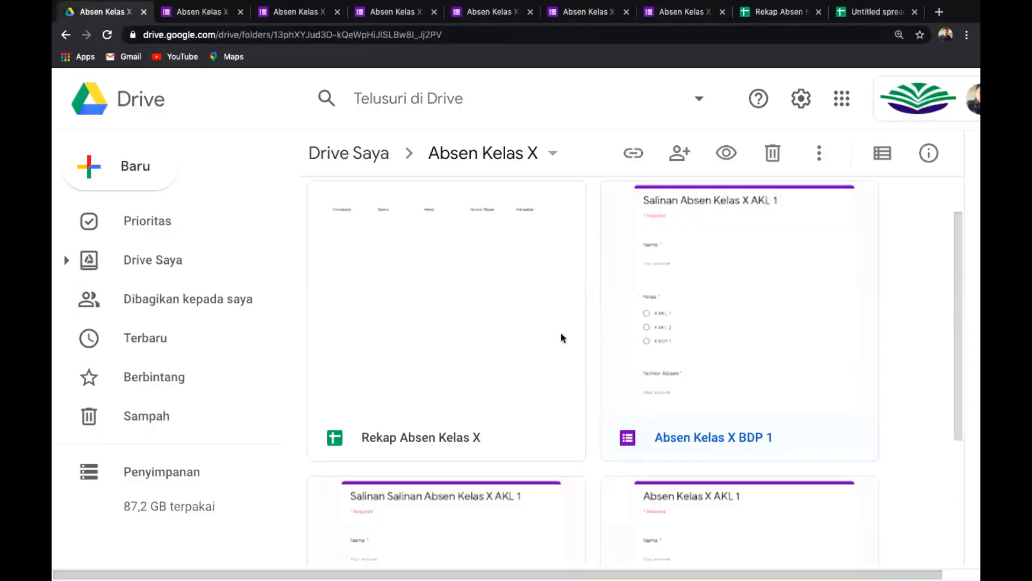
scroll(642, 400, "down", 4)
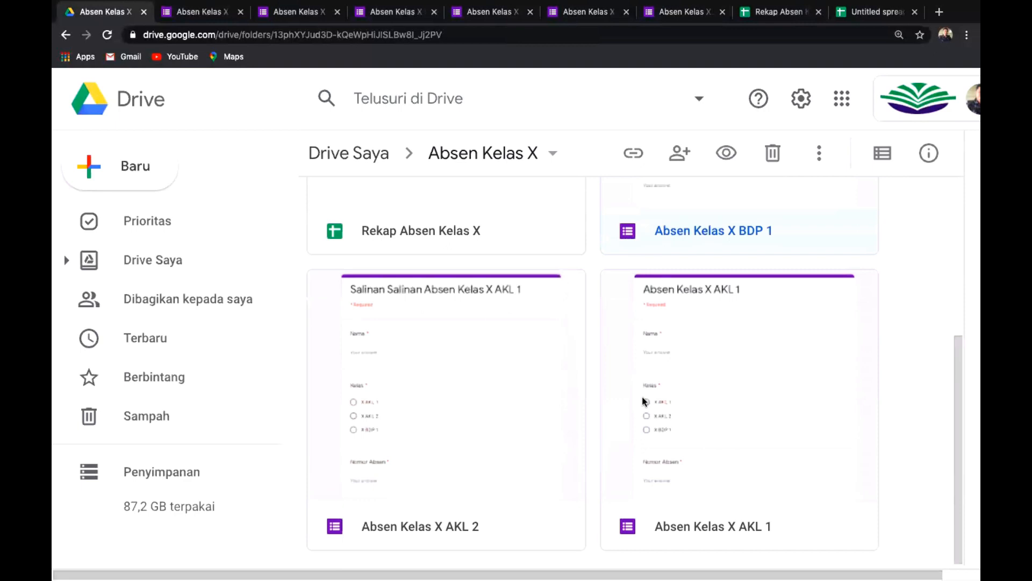
double_click(686, 525)
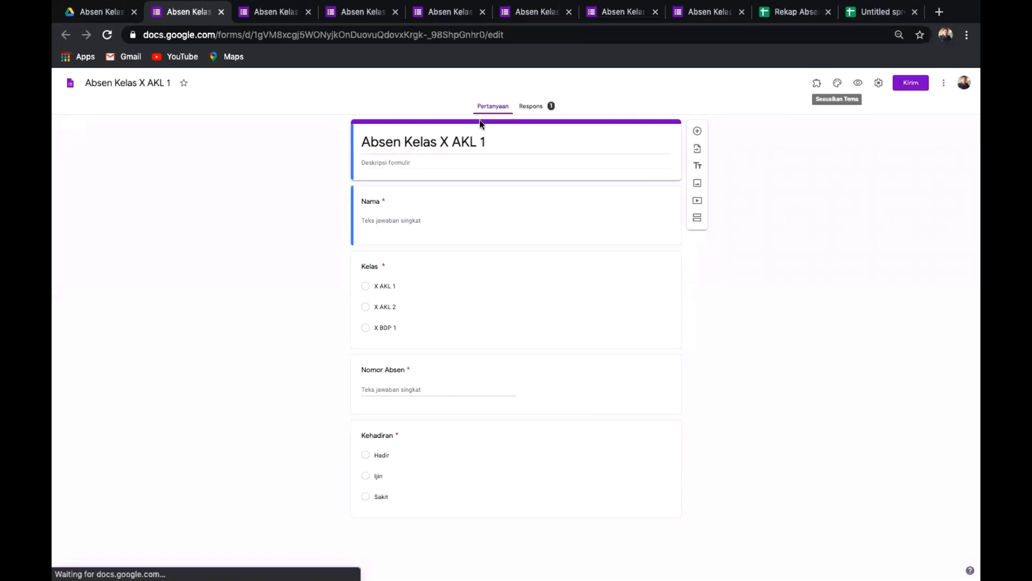
left_click(859, 86)
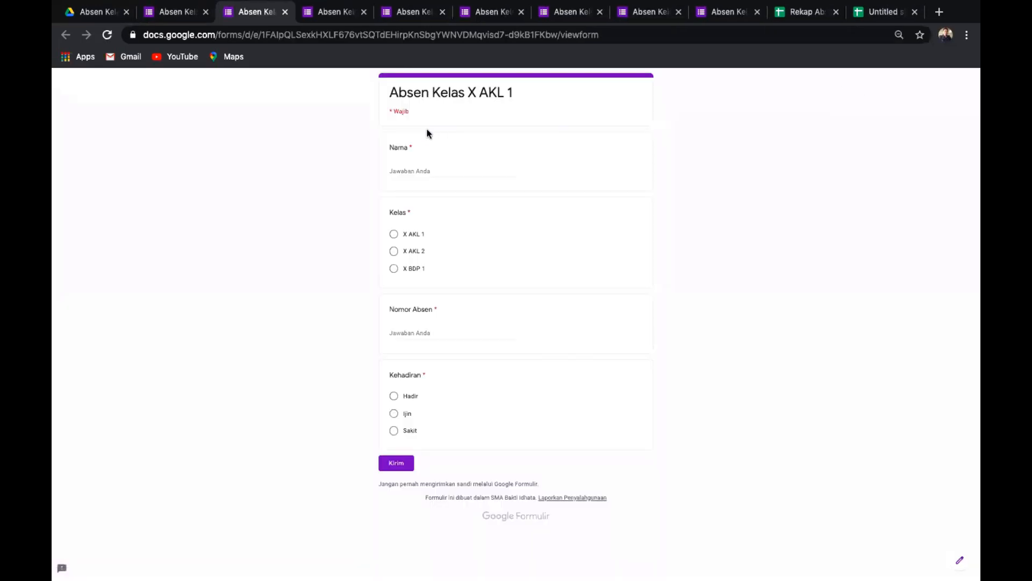
Submit another test response to Absen Kelas X AKL 1 with a student's name, class X AKL 1, Nomor Absen 3 and Kehadiran Hadir.
left_click(416, 168)
type("Ari")
left_click(395, 235)
left_click(399, 329)
type("3")
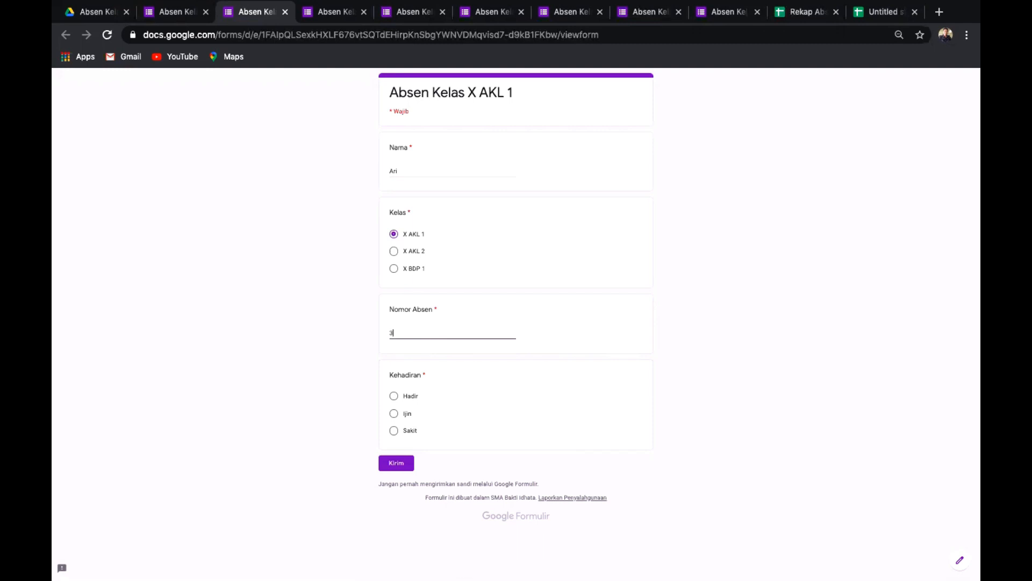
left_click(395, 397)
left_click(392, 465)
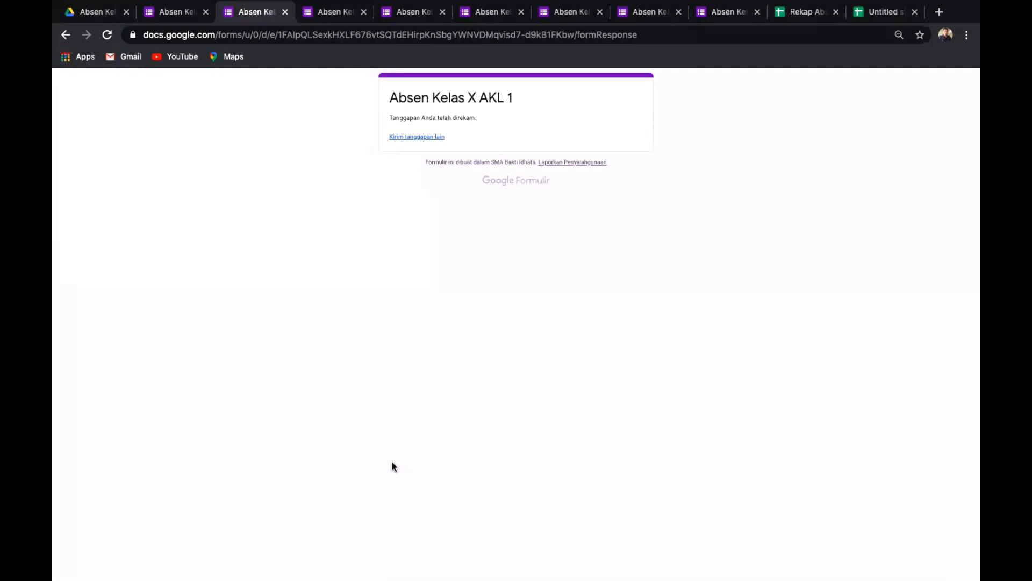
View the Rekap Absen Kelas X spreadsheet and the untitled spreadsheet.
left_click(819, 14)
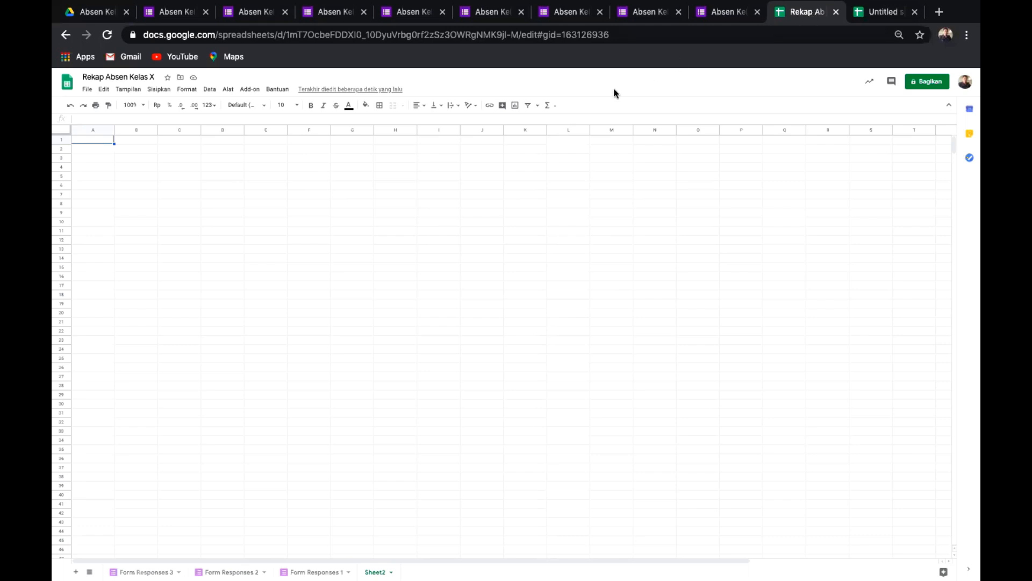
left_click(886, 13)
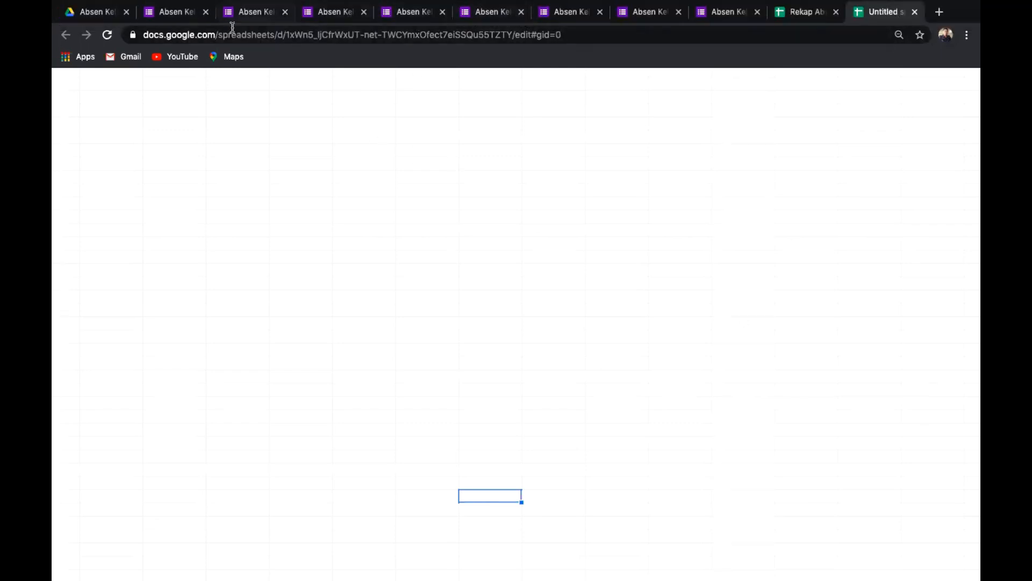
Close the surplus form tabs, keeping one Absen Kelas X AKL 1 tab, and return to the Absen Kelas X folder in Google Drive.
left_click(206, 12)
left_click(206, 12)
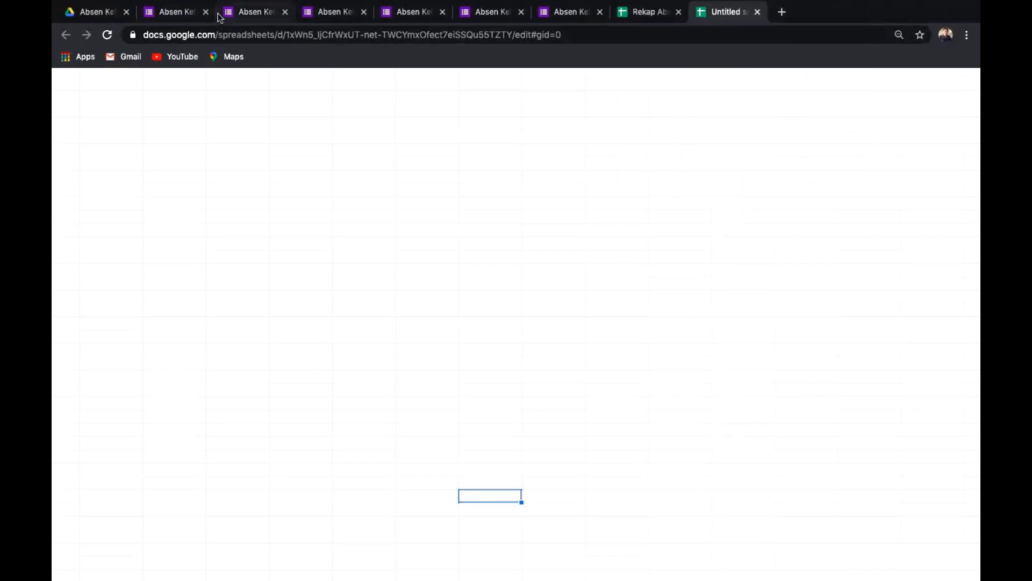
left_click(206, 12)
left_click(206, 12)
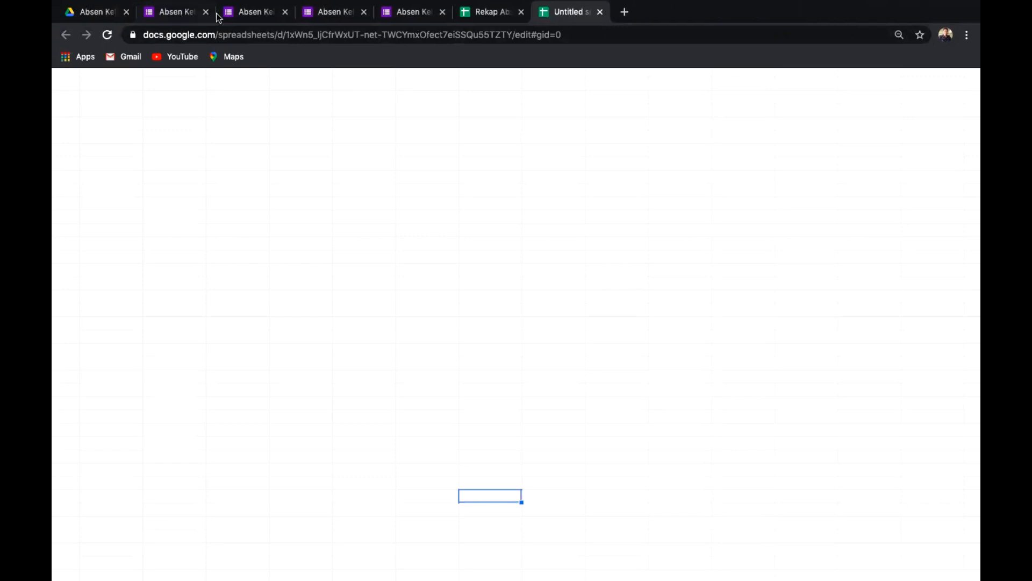
left_click(206, 12)
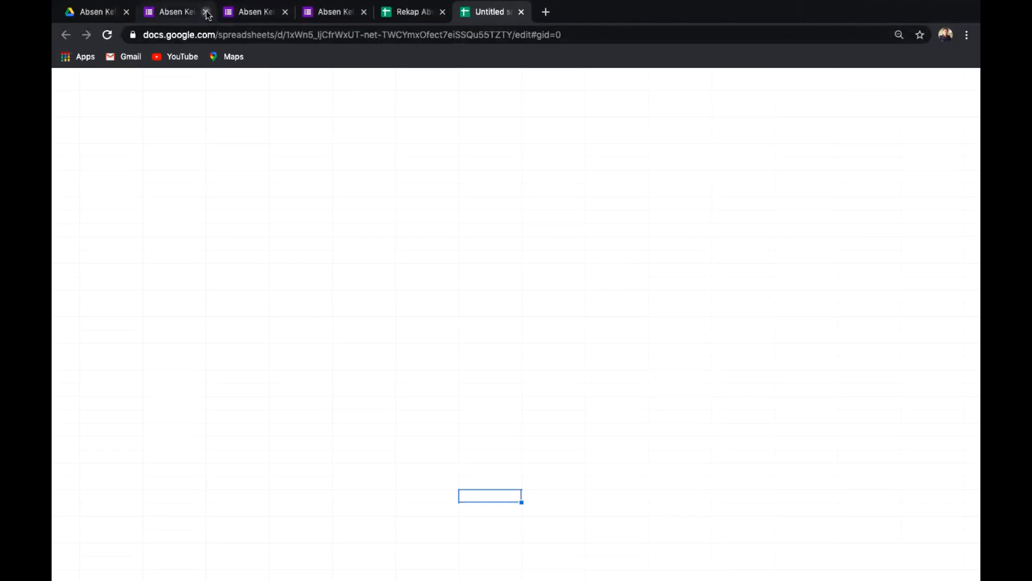
left_click(207, 13)
left_click(206, 12)
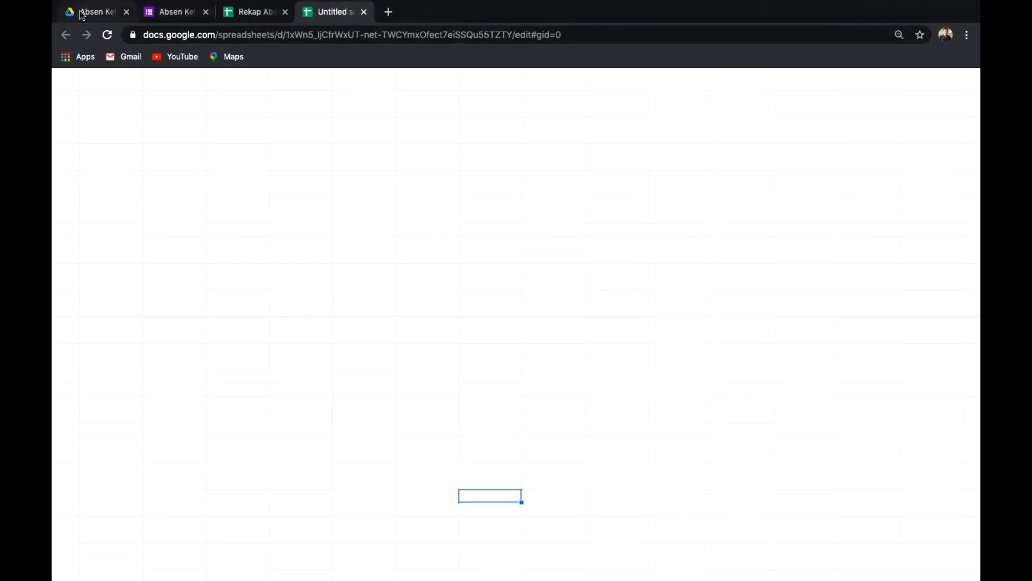
left_click(86, 12)
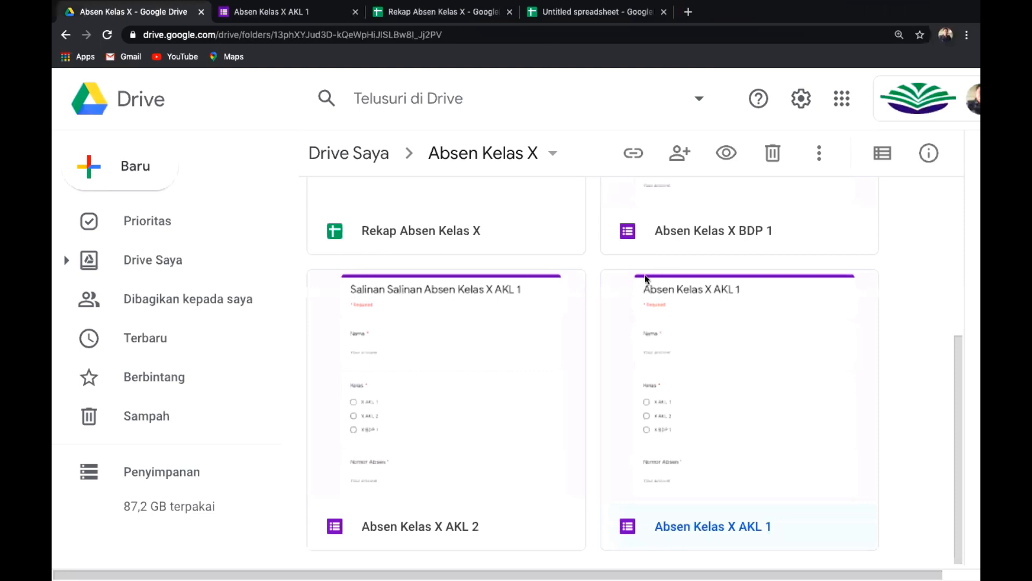
Open the Rekap Absen Kelas X spreadsheet from the Drive folder and view its Form Responses 2 and Form Responses 1 sheets.
scroll(647, 278, "up", 3)
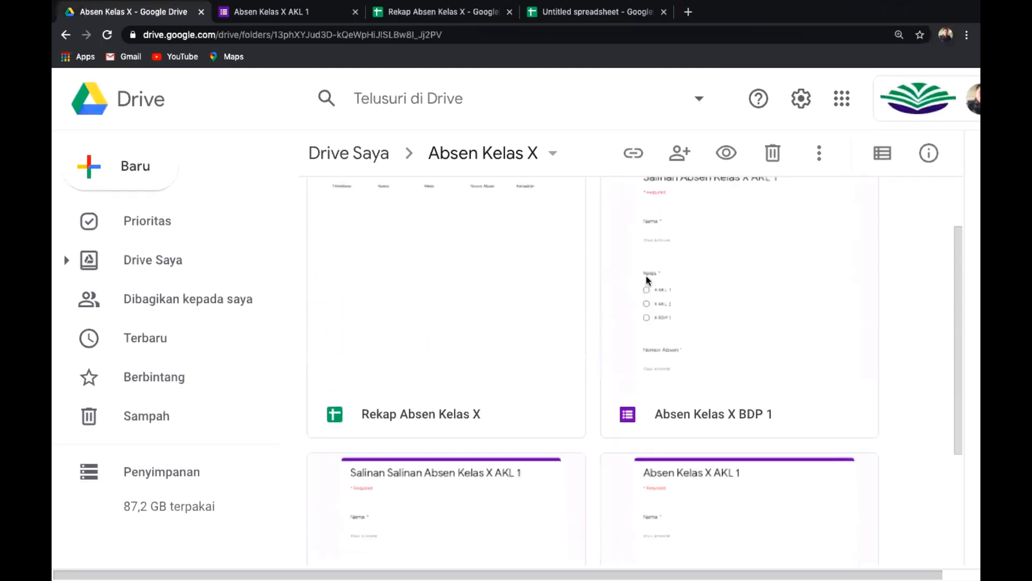
scroll(647, 279, "up", 1)
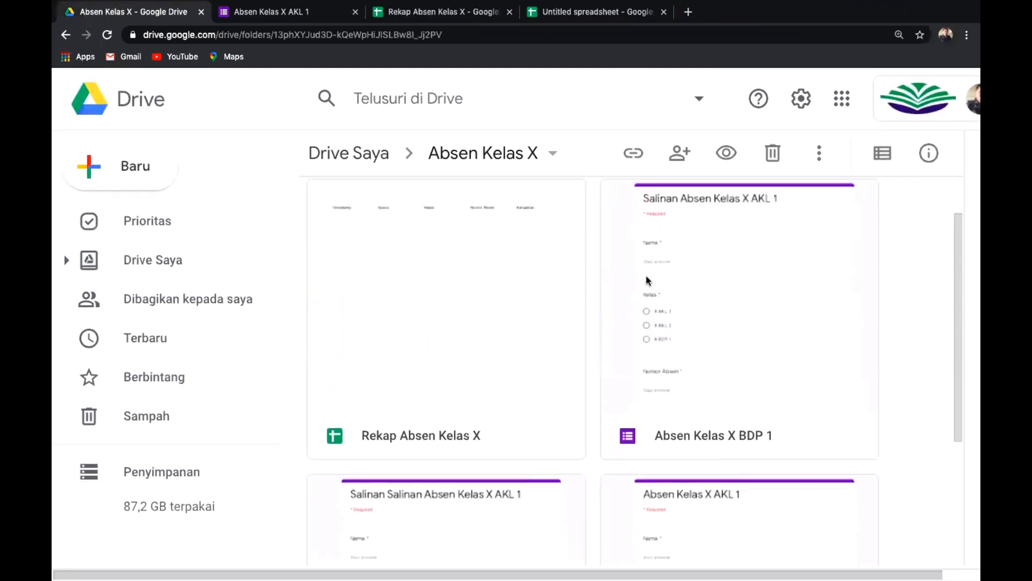
double_click(399, 435)
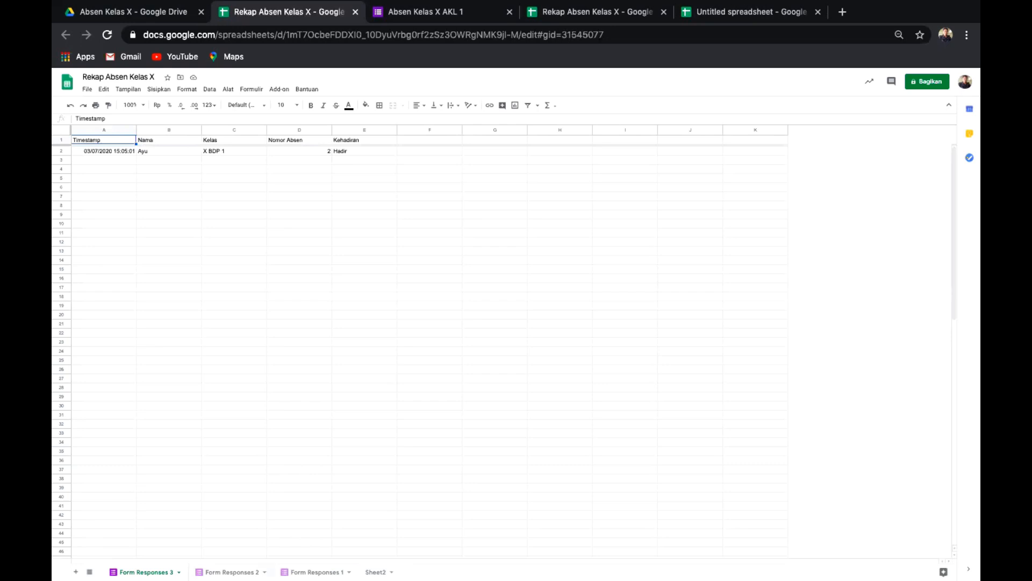
left_click(231, 572)
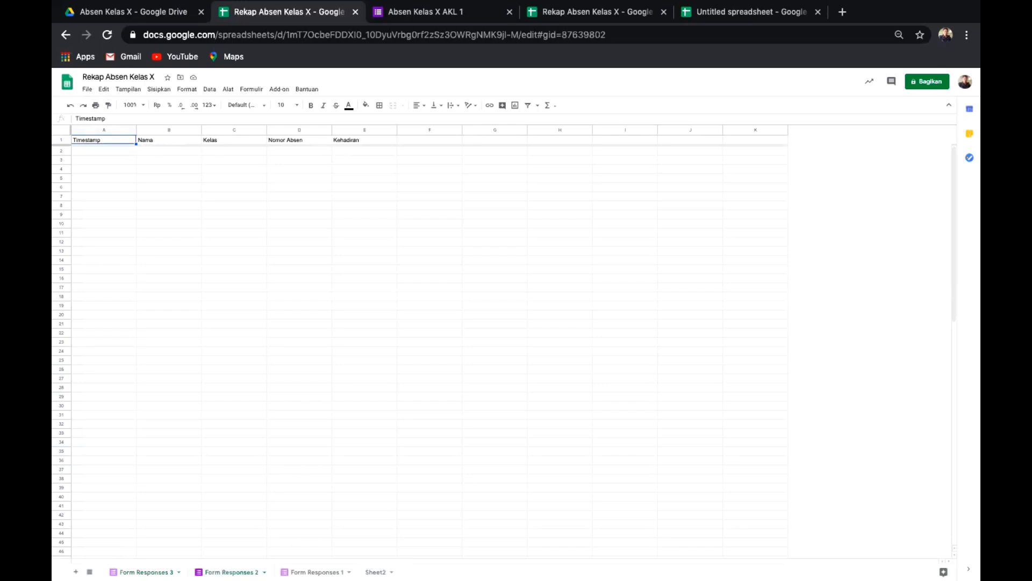
left_click(316, 572)
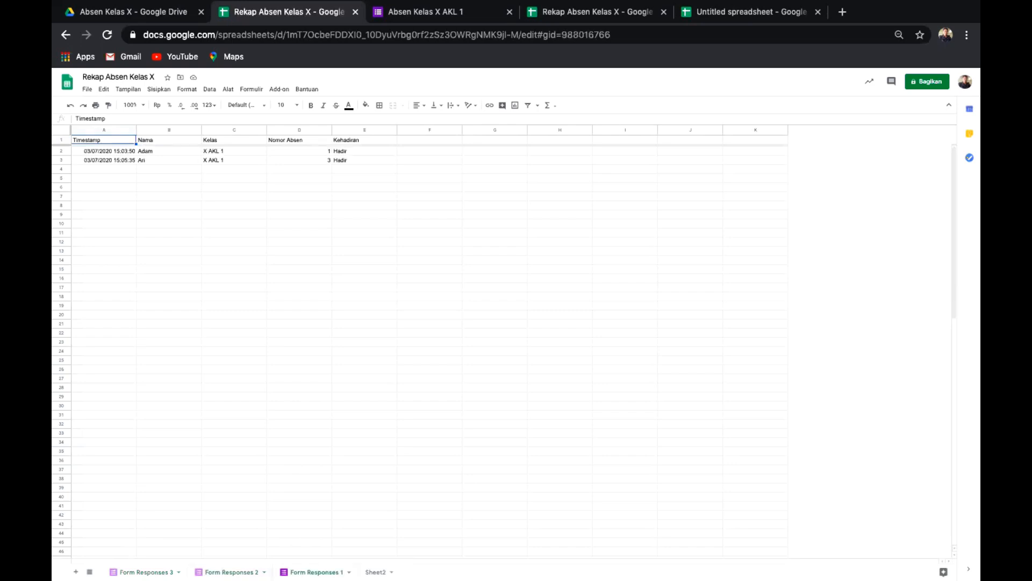
Compare the attendance entries recorded on the Form Responses 3, Form Responses 2 and Form Responses 1 sheets.
left_click(143, 572)
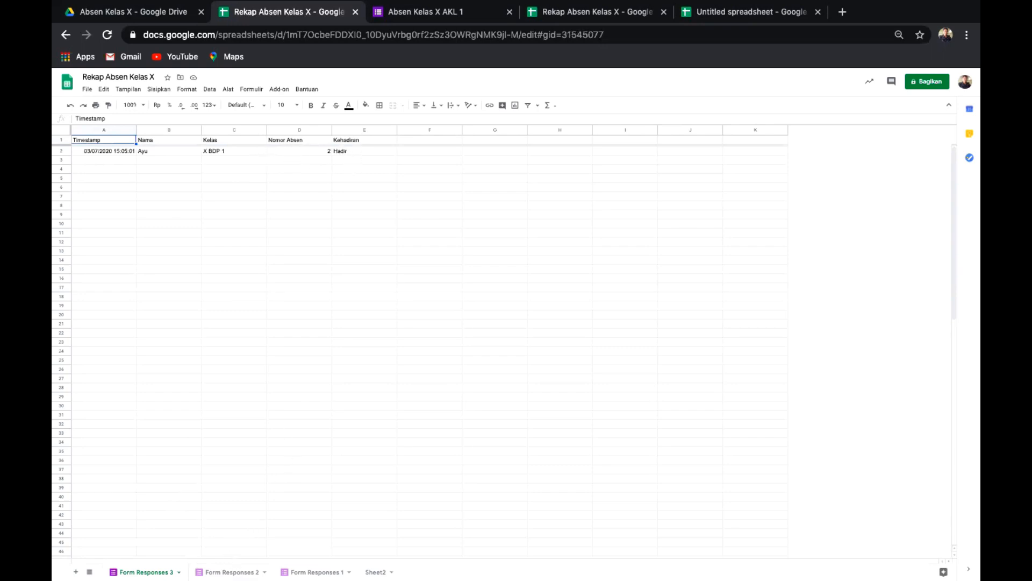
left_click(232, 572)
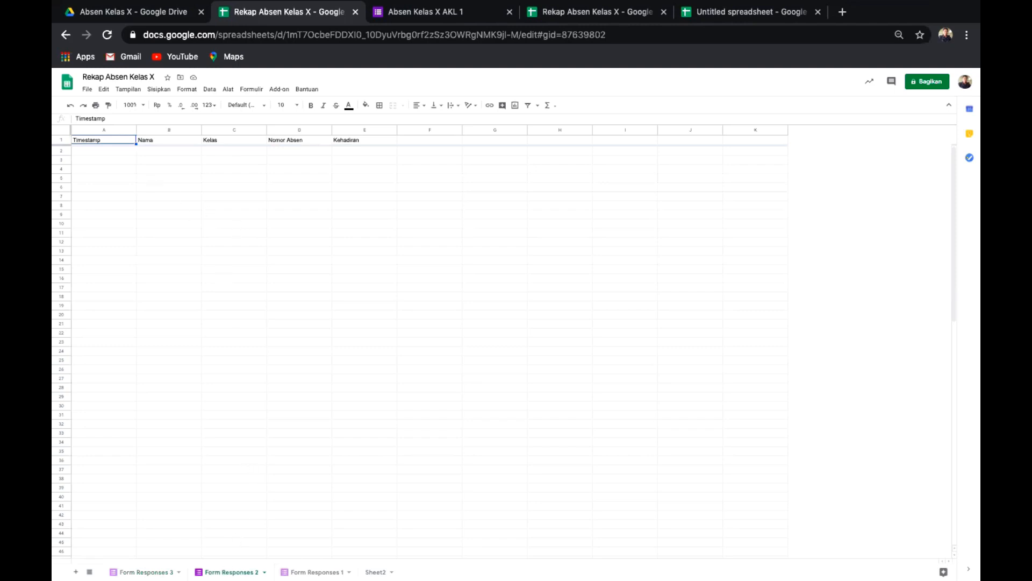
left_click(317, 572)
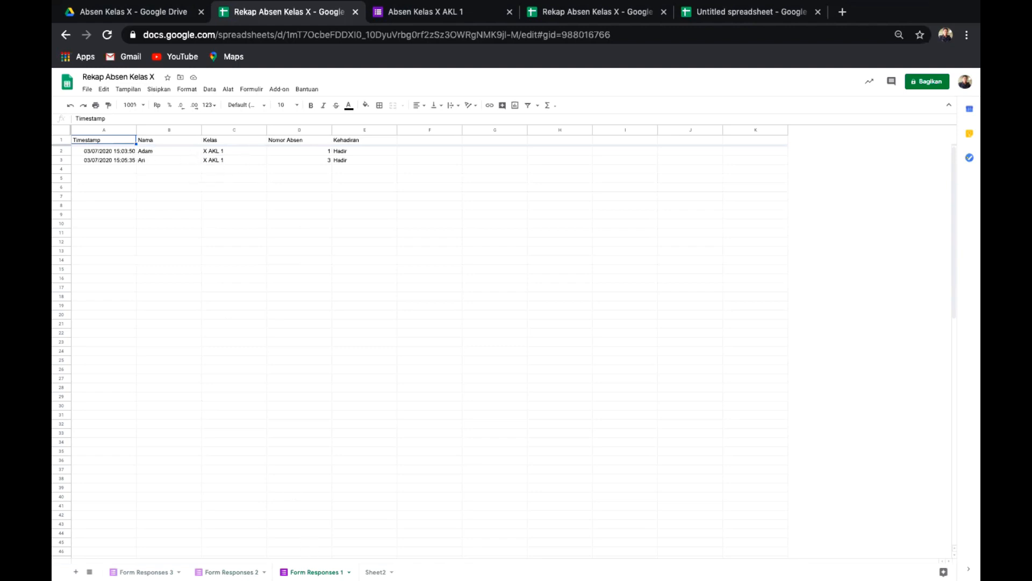
left_click(232, 572)
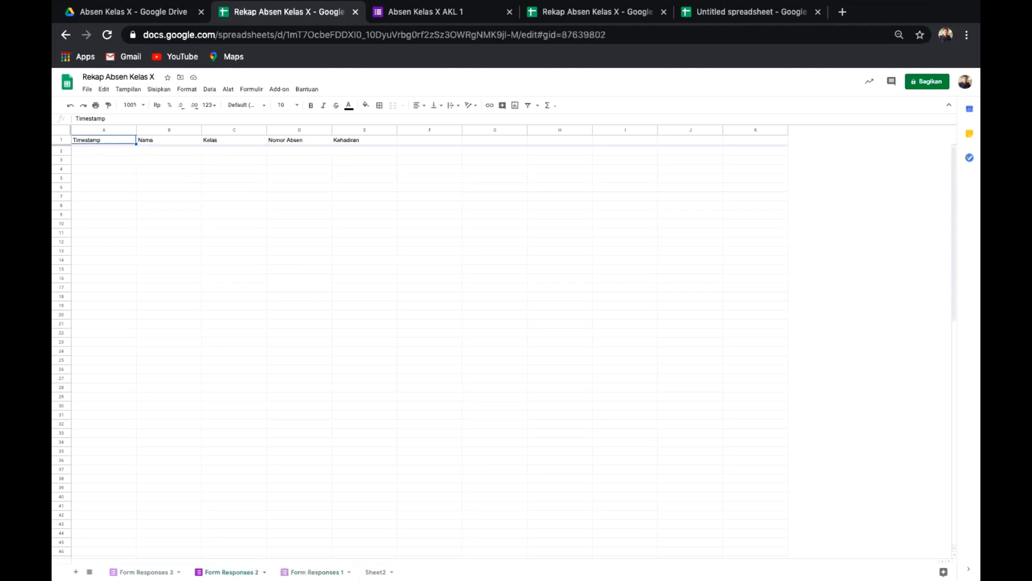
left_click(316, 572)
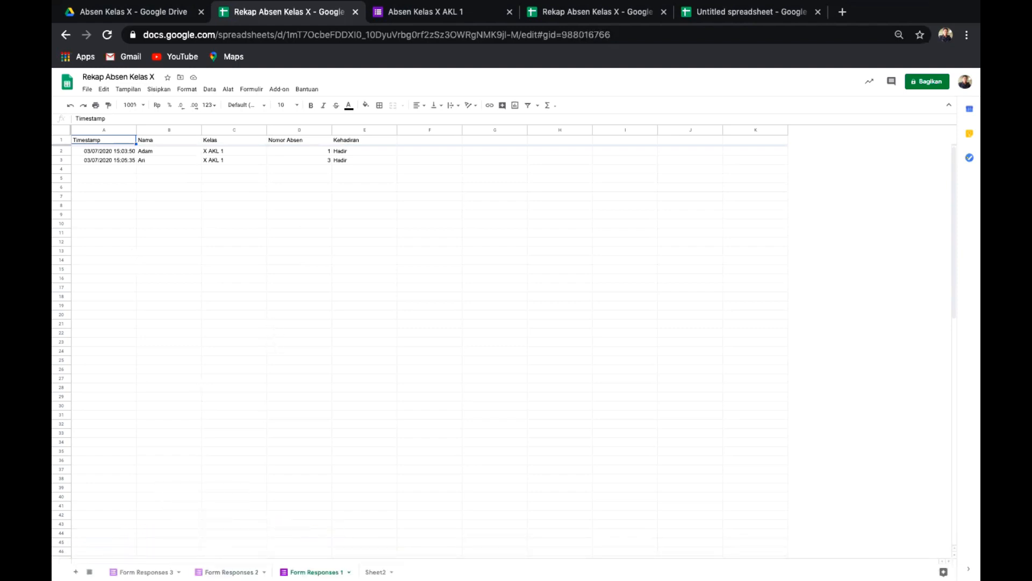
left_click(231, 572)
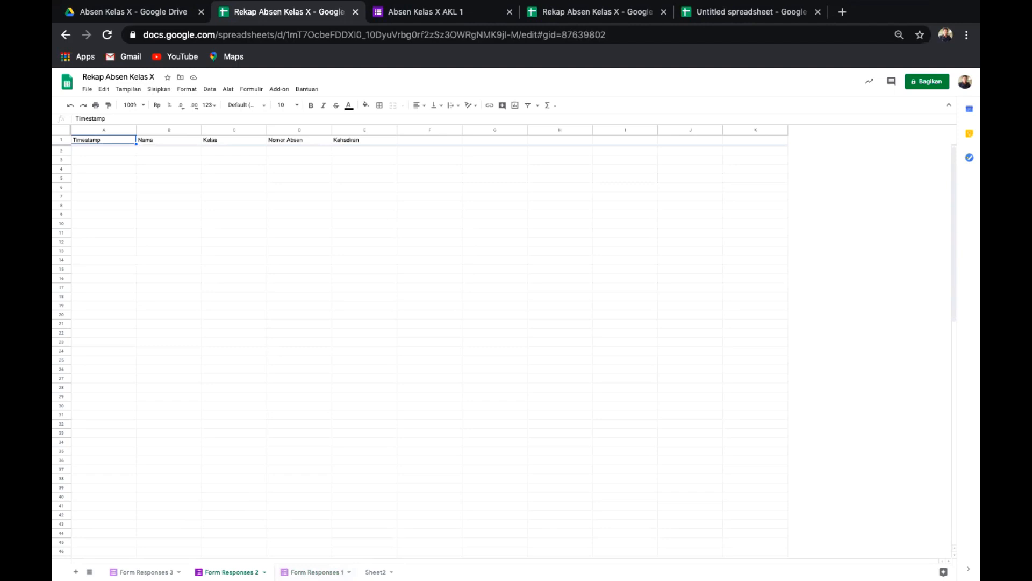
left_click(316, 572)
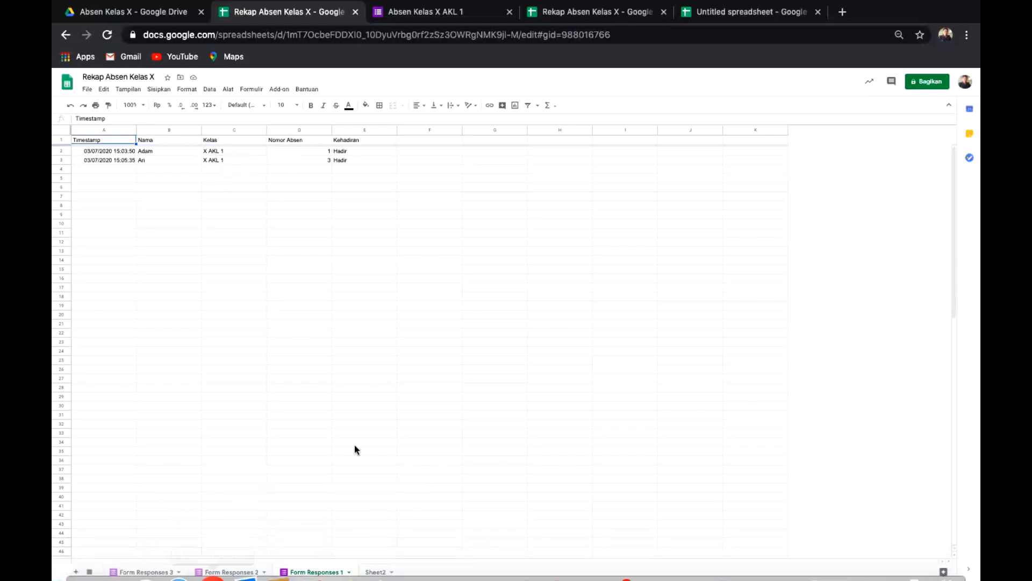
left_click(231, 572)
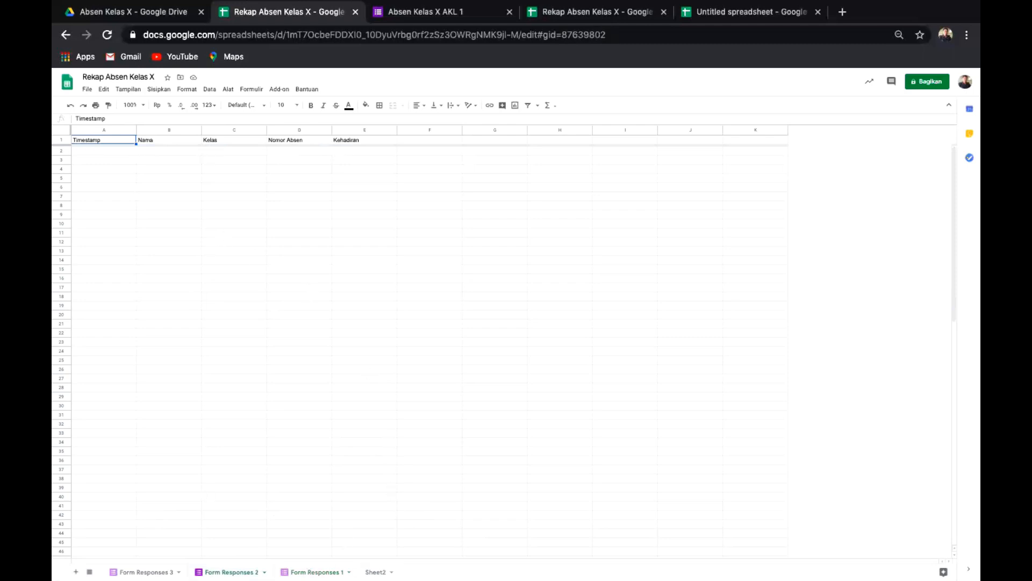
left_click(316, 572)
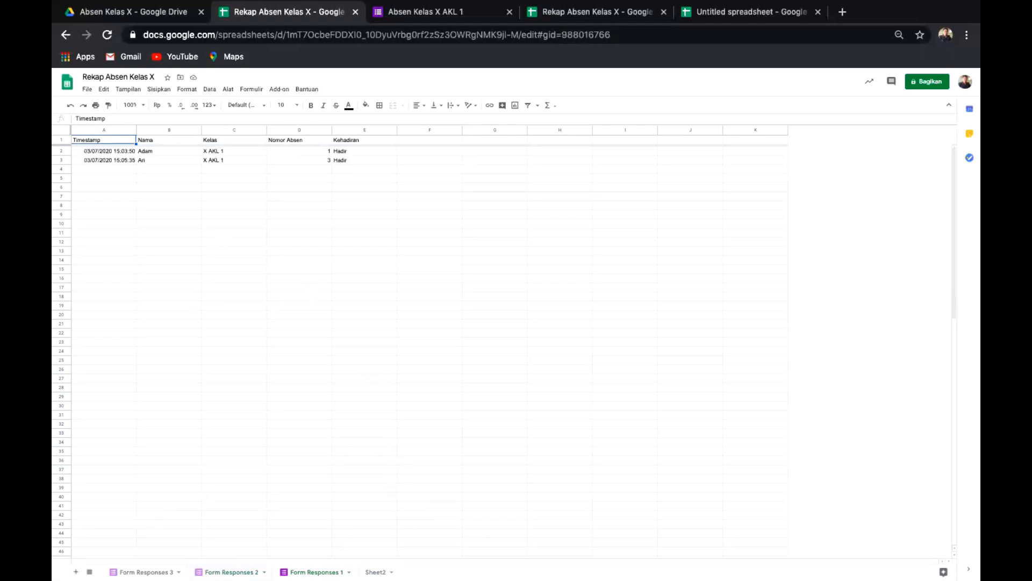
left_click(231, 572)
left_click(146, 572)
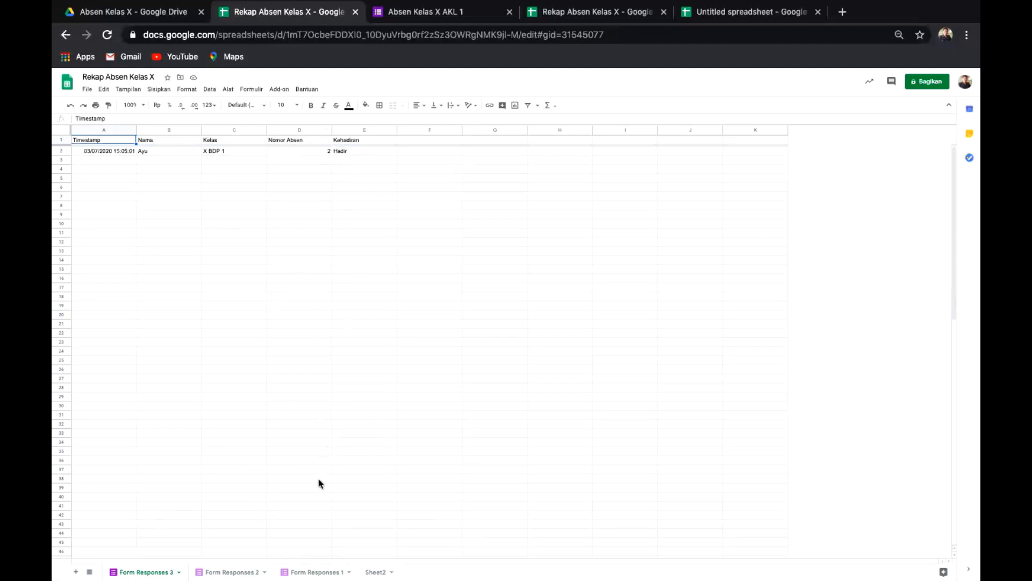
left_click(232, 572)
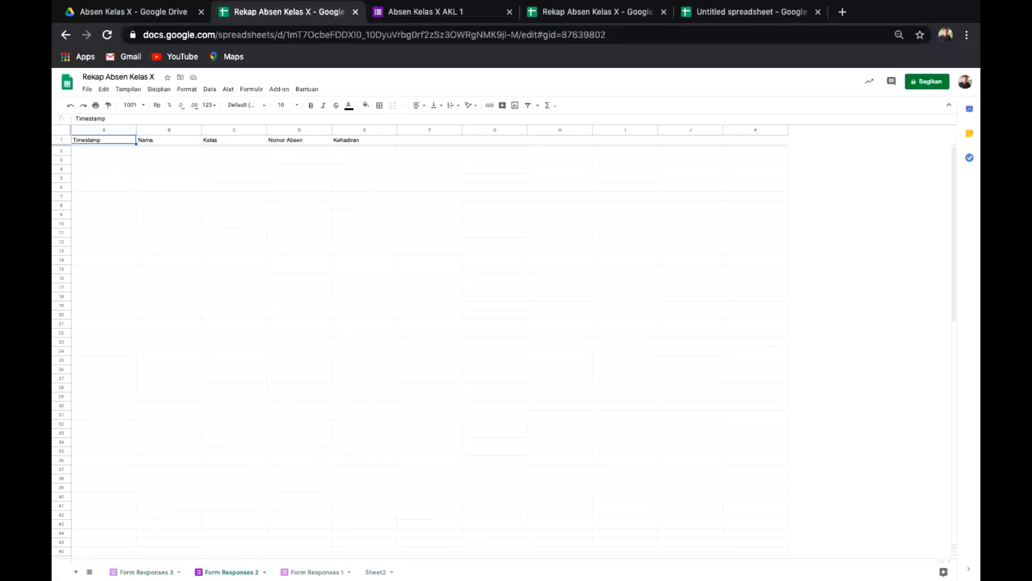
left_click(316, 572)
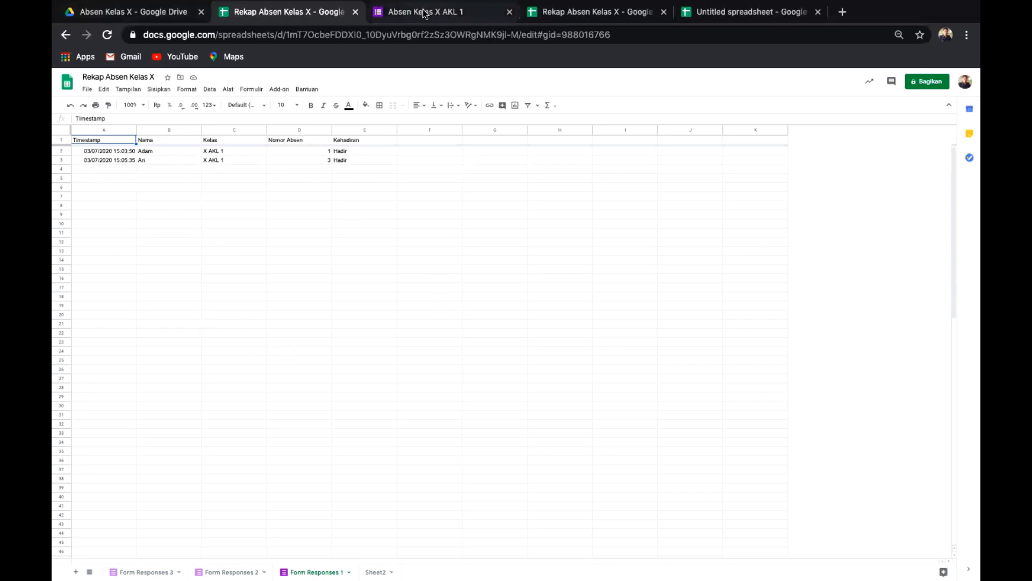
Return to the Absen Kelas X folder in Google Drive and open the Absen Kelas X BDP 1 form for editing.
left_click(461, 13)
left_click(592, 21)
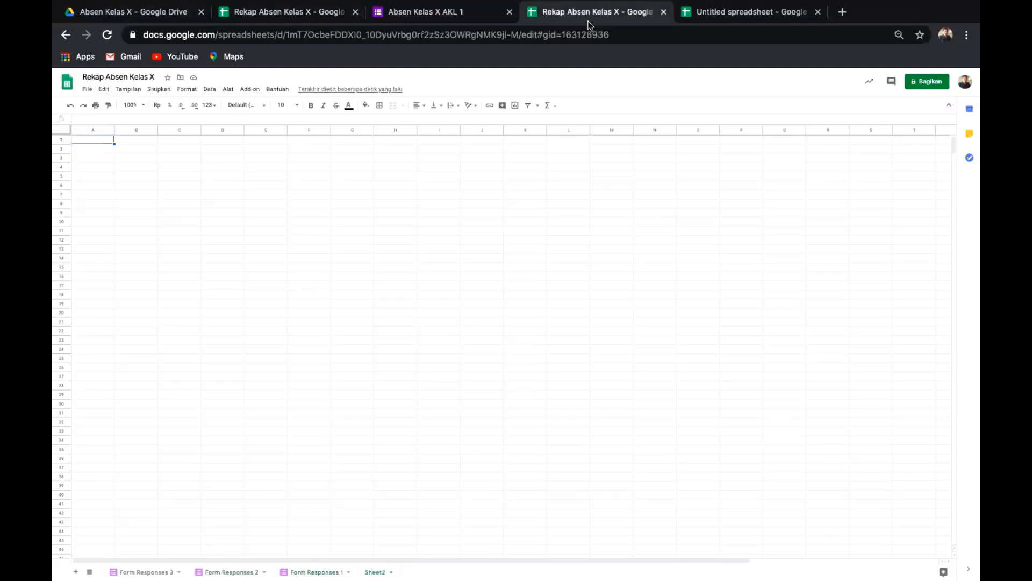
left_click(139, 19)
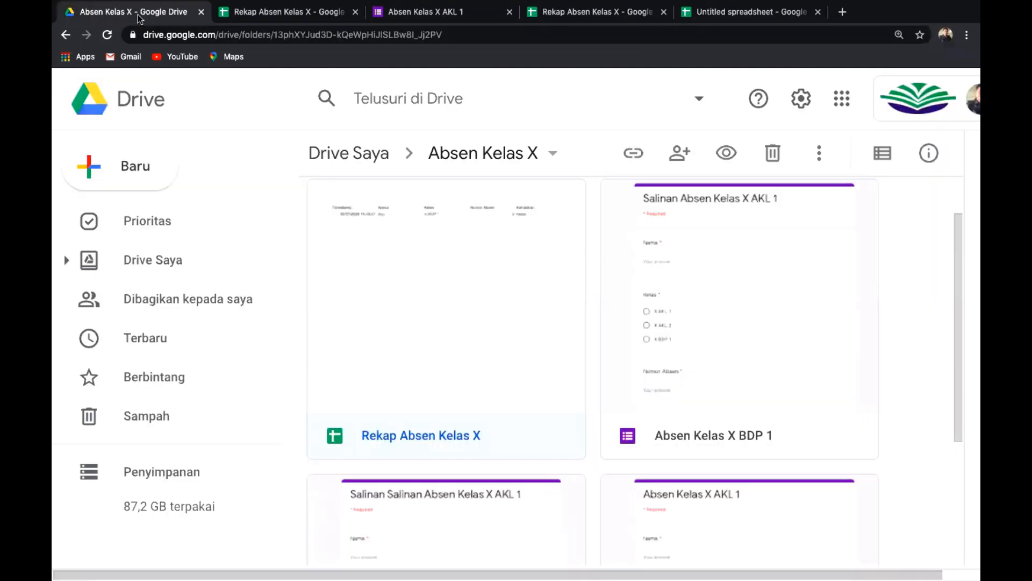
double_click(671, 438)
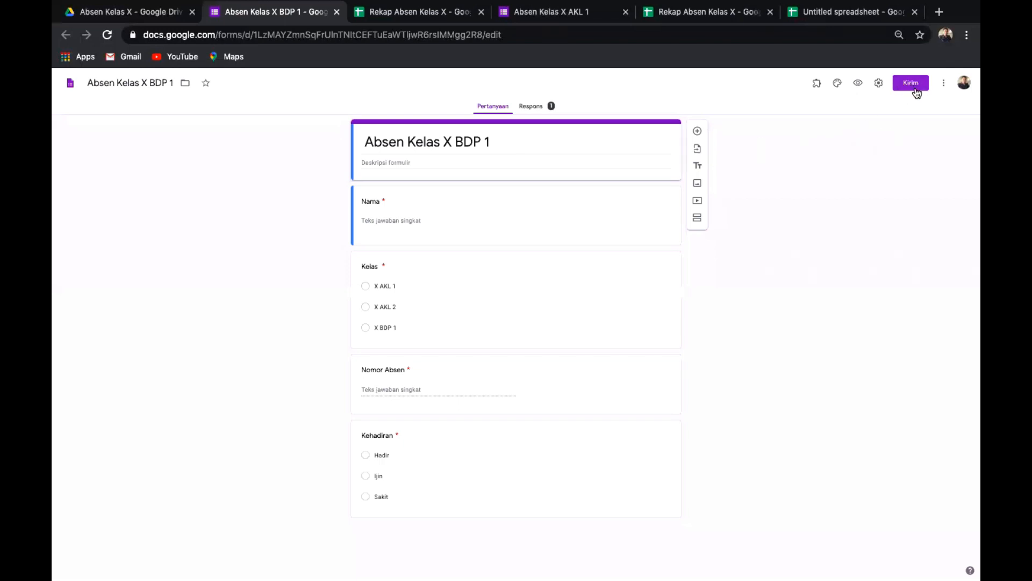
Open the send options of the Absen Kelas X BDP 1 form and choose sharing by link.
scroll(918, 92, "up", 5)
scroll(918, 93, "down", 1)
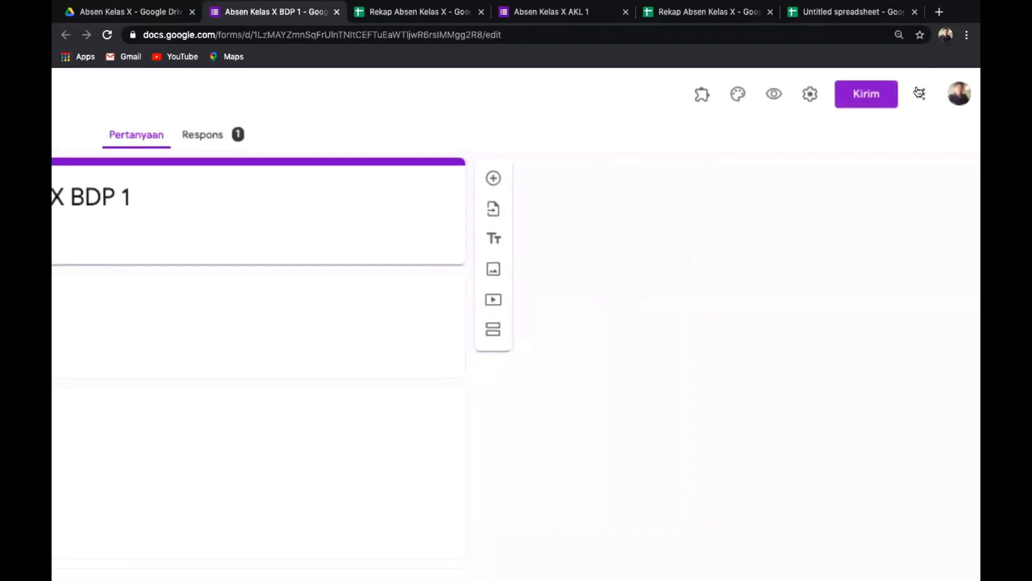
left_click(872, 94)
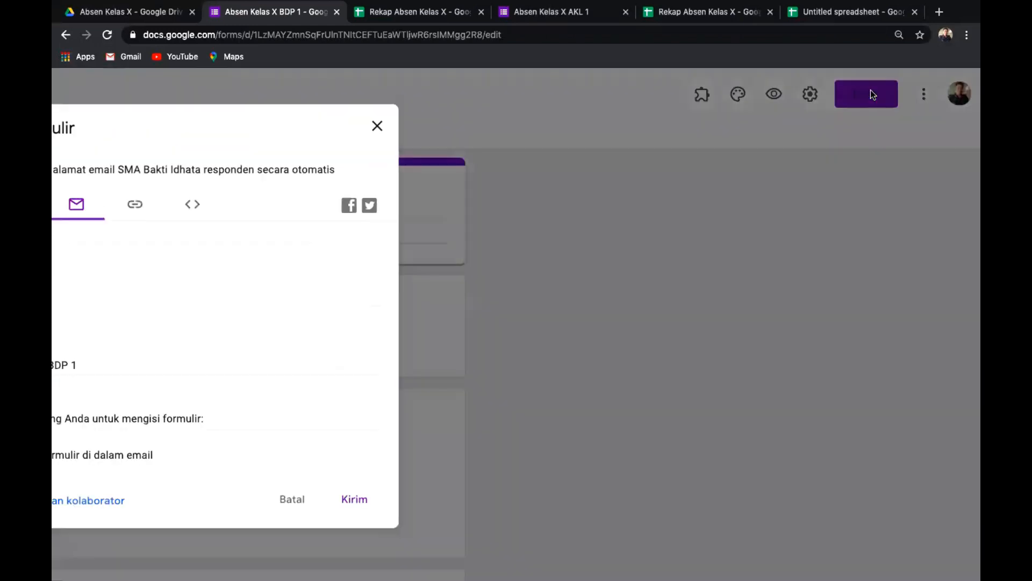
scroll(869, 89, "down", 4)
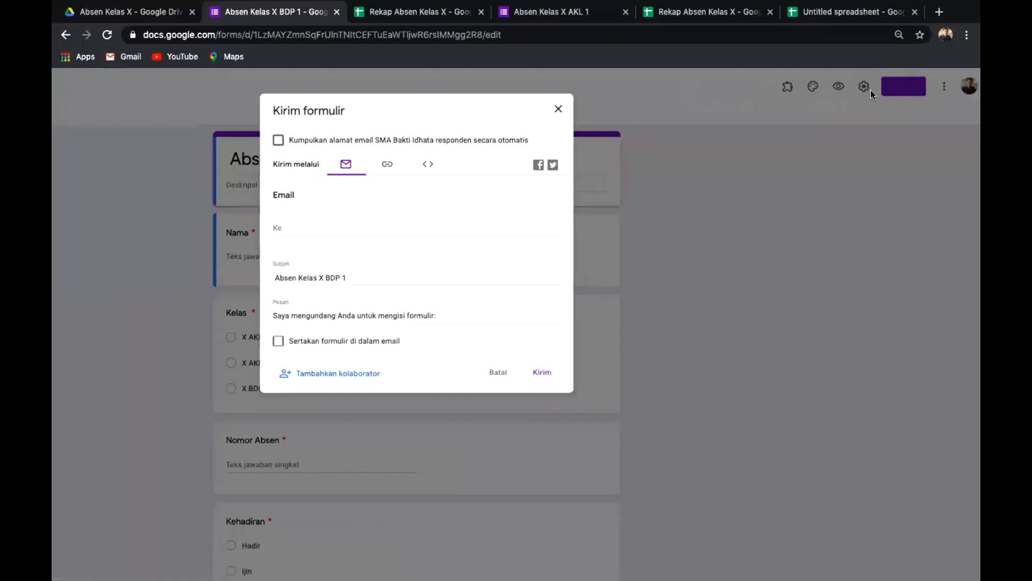
scroll(388, 167, "up", 5)
left_click(387, 168)
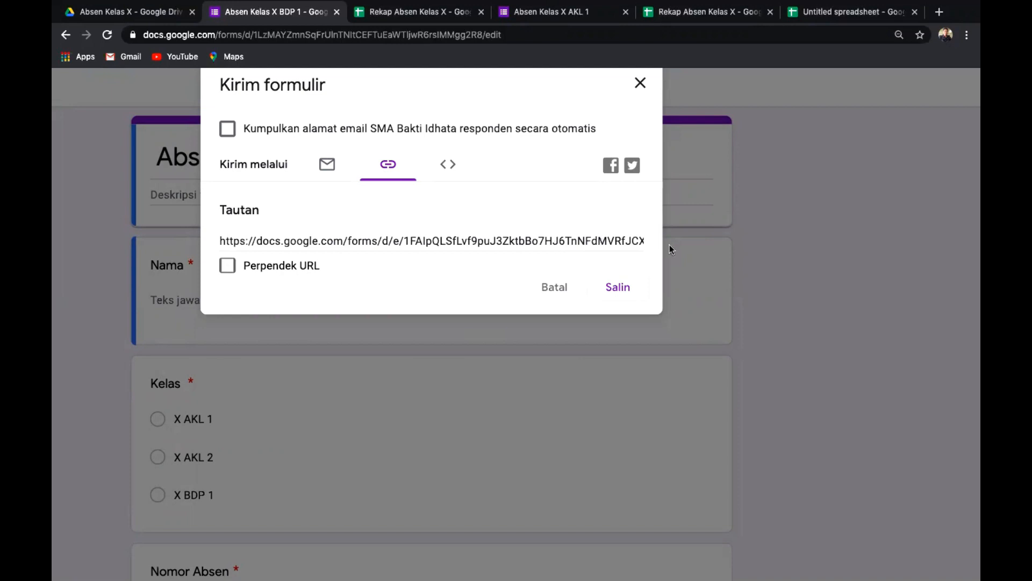
Shorten the form's URL and copy the short link.
left_click(228, 266)
key("super+c")
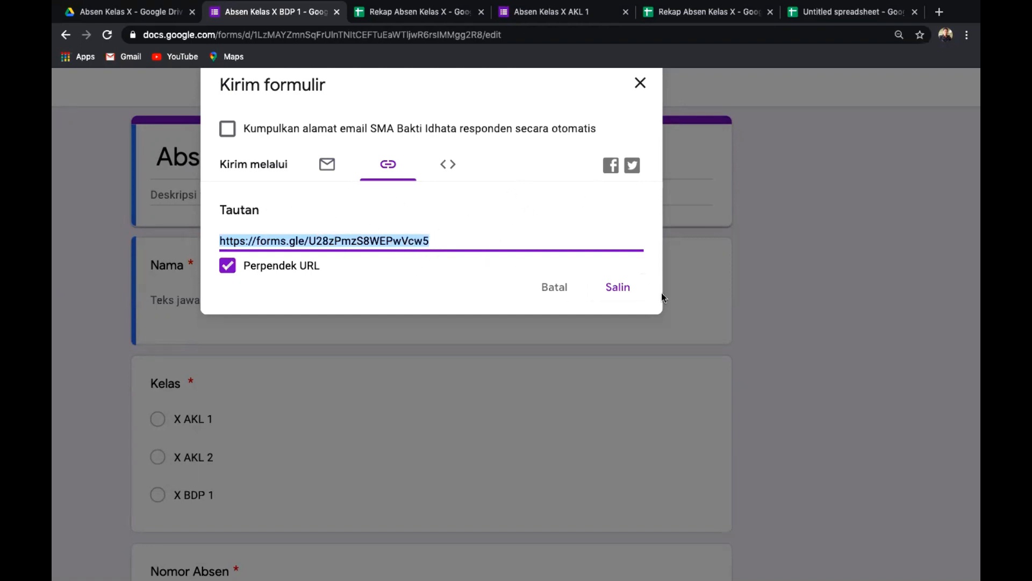
left_click(615, 289)
Open the copied form link in a new browser tab.
left_click(939, 11)
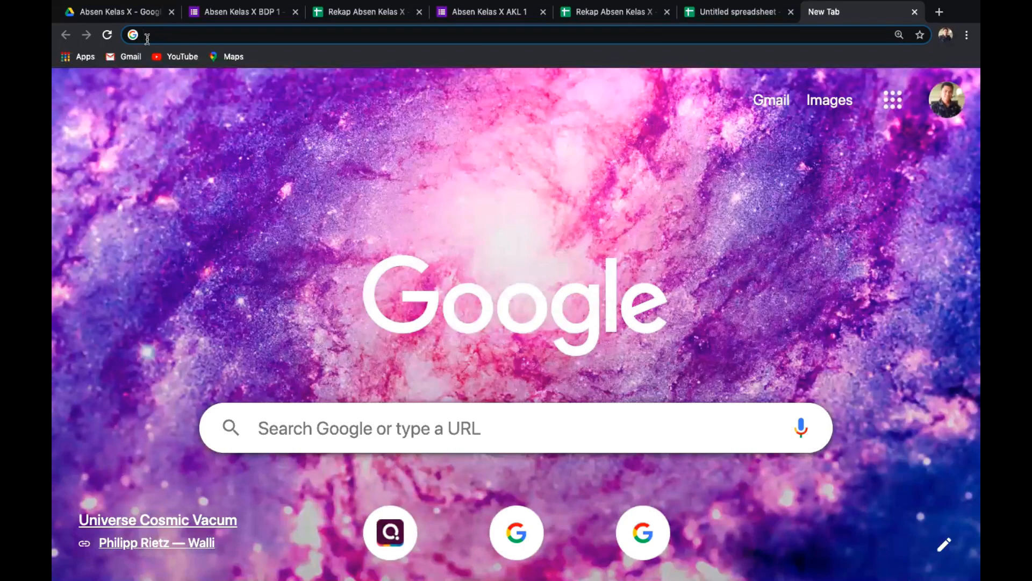
key("super+v")
key("Return")
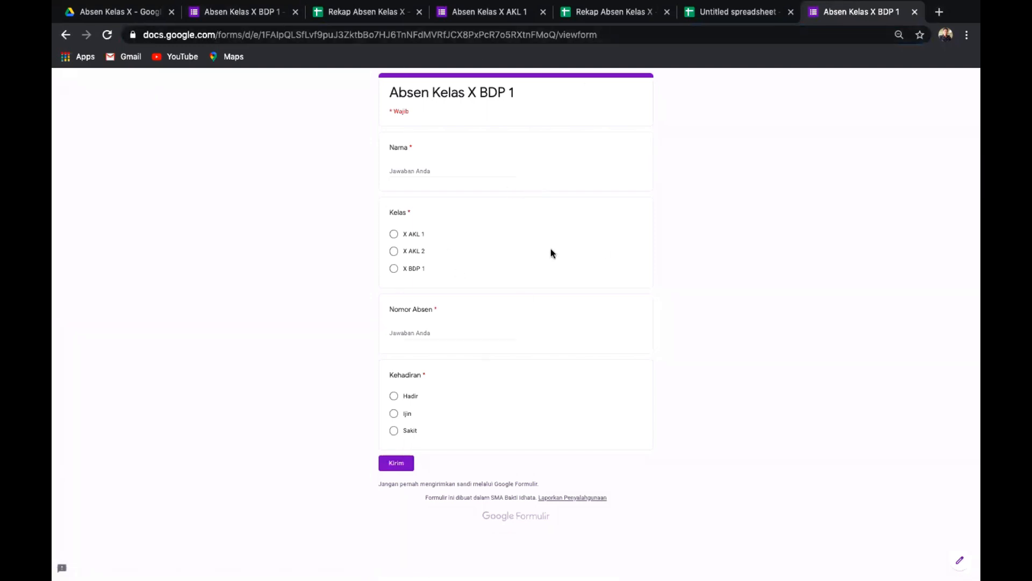
Look through the respondent view of Absen Kelas X BDP 1, from its title to the Kehadiran question.
scroll(550, 250, "up", 5)
scroll(551, 250, "down", 1)
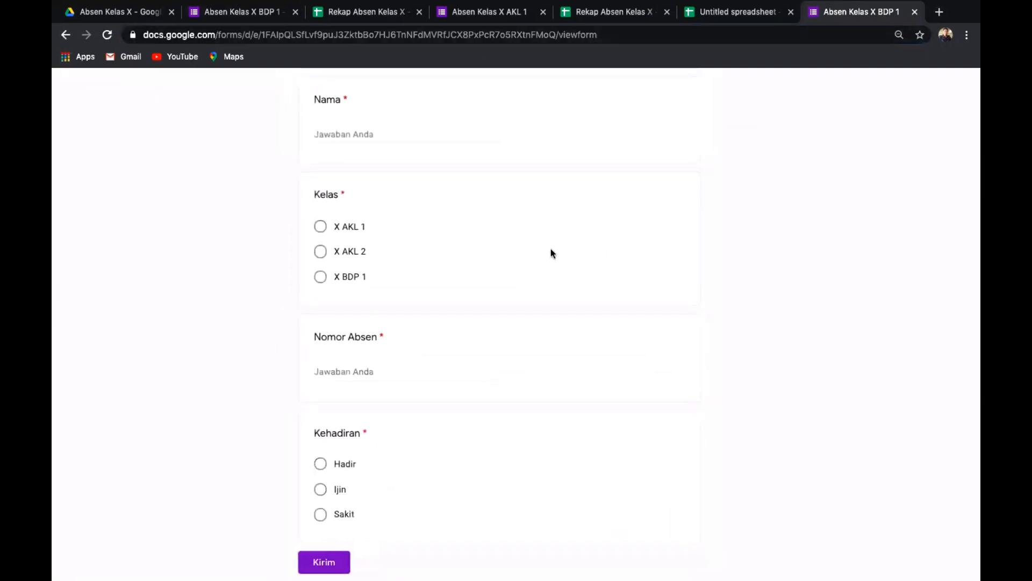
scroll(550, 253, "up", 2)
scroll(551, 254, "down", 5)
scroll(551, 252, "up", 3)
scroll(550, 253, "down", 5)
scroll(551, 250, "up", 2)
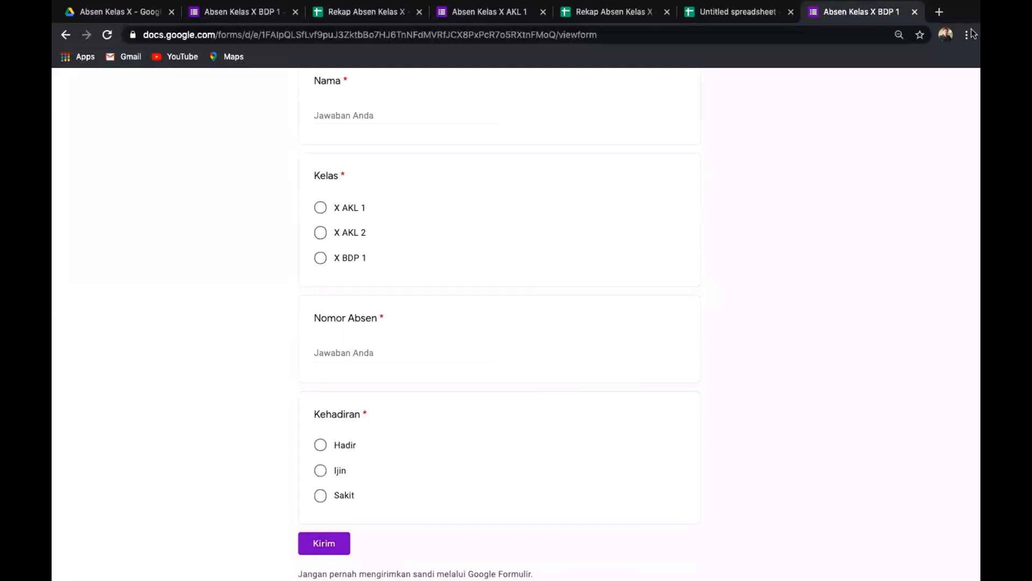
scroll(896, 274, "down", 2)
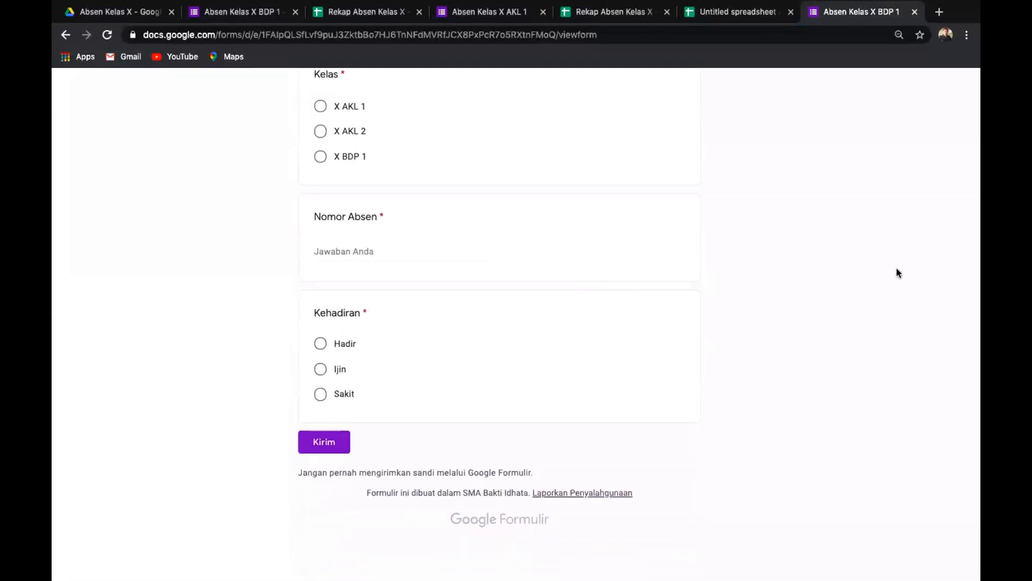
scroll(896, 273, "up", 3)
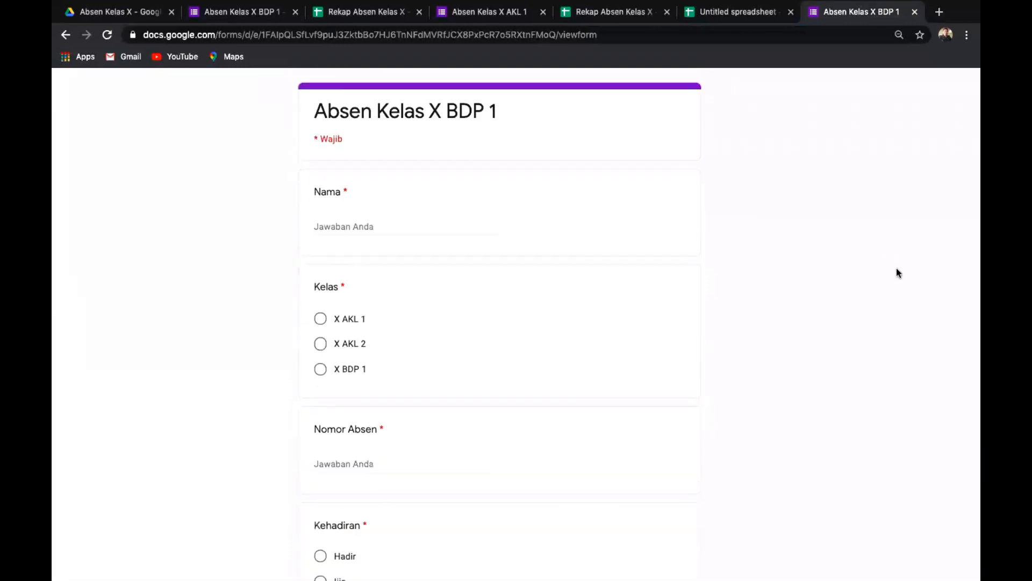